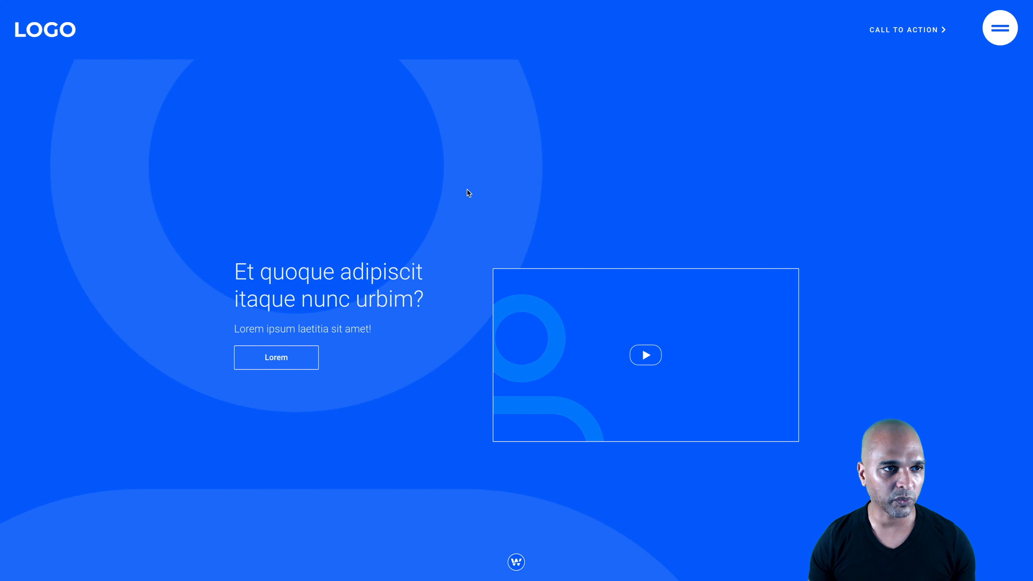
Preview the desktop demo page and test opening and closing its fullscreen navigation popup
{"action": "scroll", "coordinate": [574, 201], "scroll_direction": "down", "scroll_amount": 3}
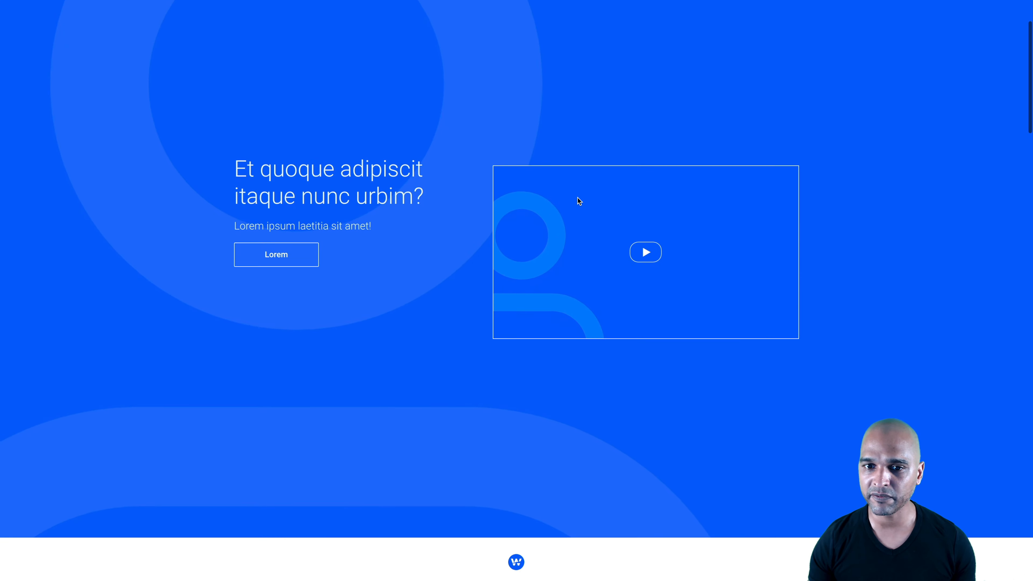
{"action": "scroll", "coordinate": [577, 199], "scroll_direction": "up", "scroll_amount": 3}
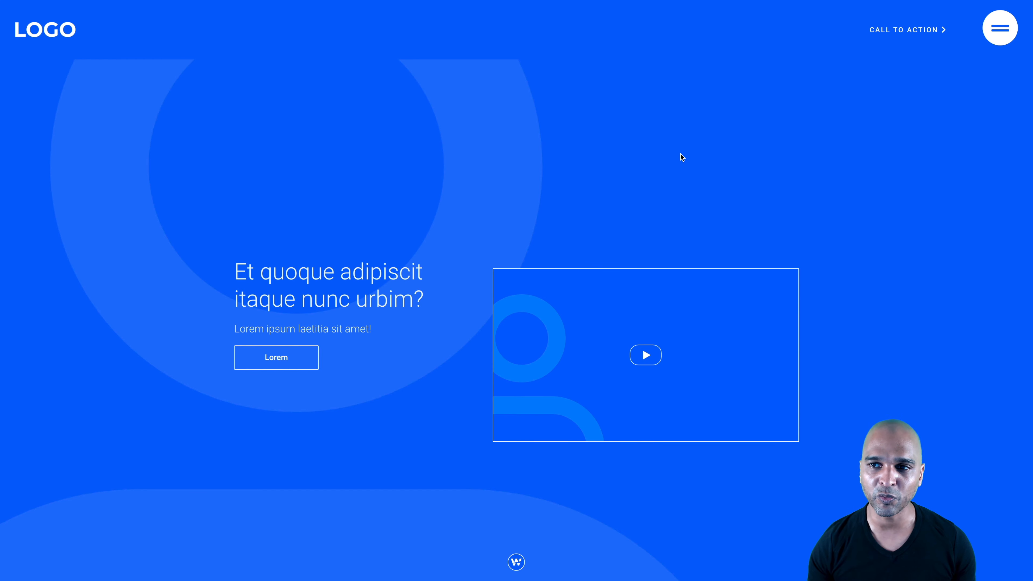
{"action": "left_click", "coordinate": [1002, 30]}
{"action": "left_click", "coordinate": [1003, 29]}
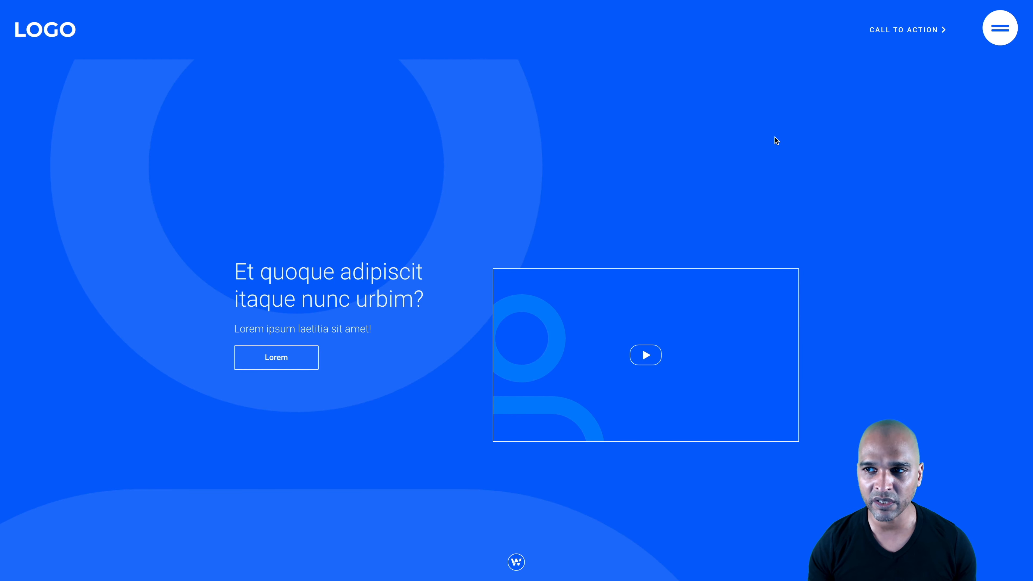
{"action": "left_click", "coordinate": [999, 29]}
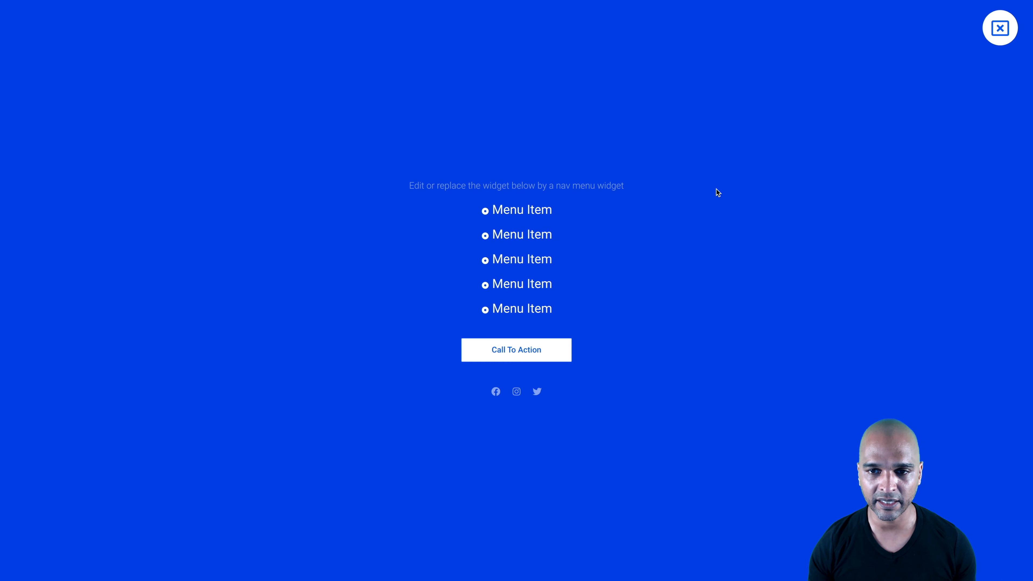
{"action": "left_click", "coordinate": [1004, 28]}
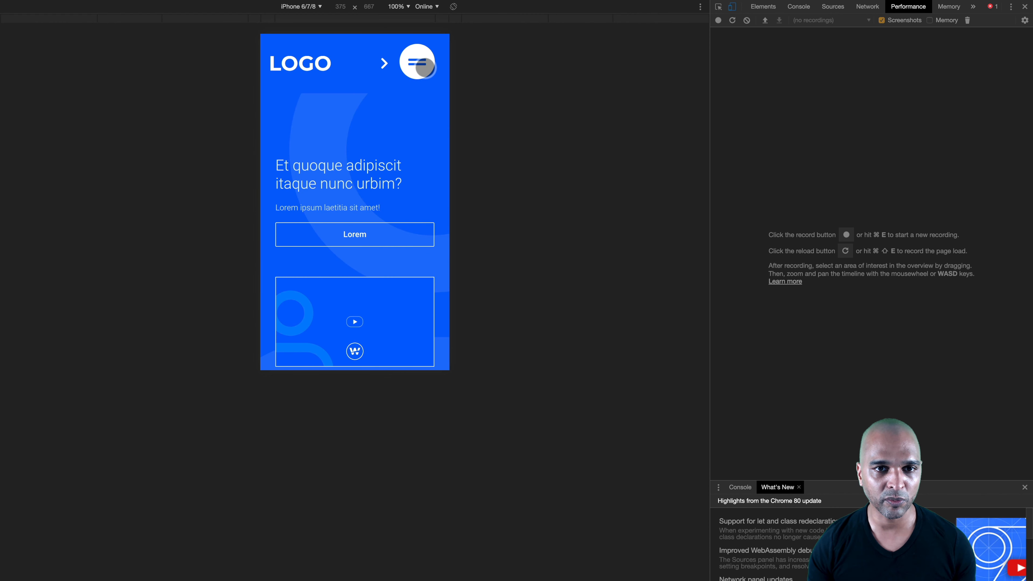
Test opening and closing the fullscreen menu in the iPhone 6/7/8 previews of the blue demo page and the Unfamous Academy site
{"action": "left_click", "coordinate": [425, 68]}
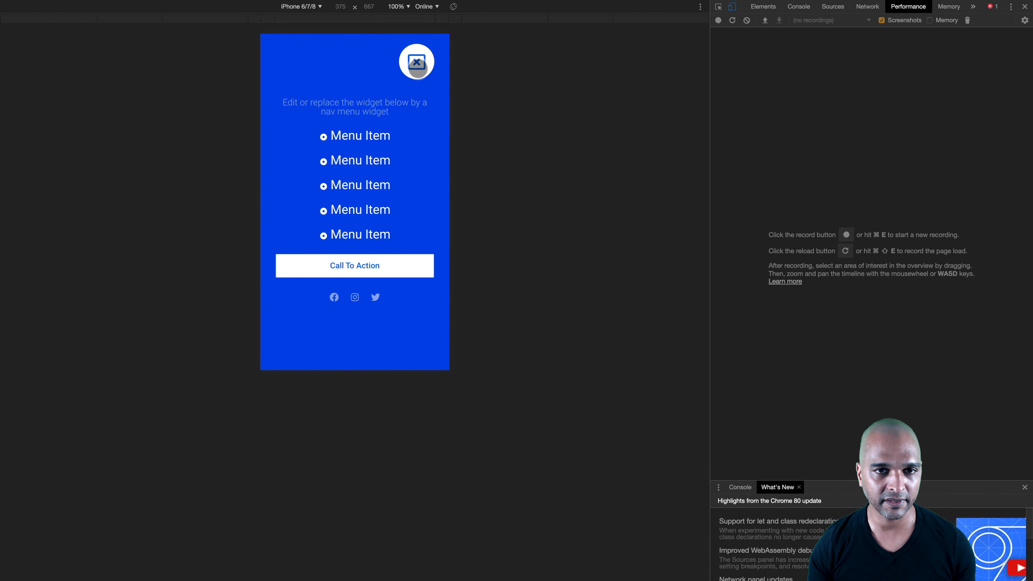
{"action": "left_click", "coordinate": [417, 67]}
{"action": "scroll", "coordinate": [415, 156], "scroll_direction": "down", "scroll_amount": 3}
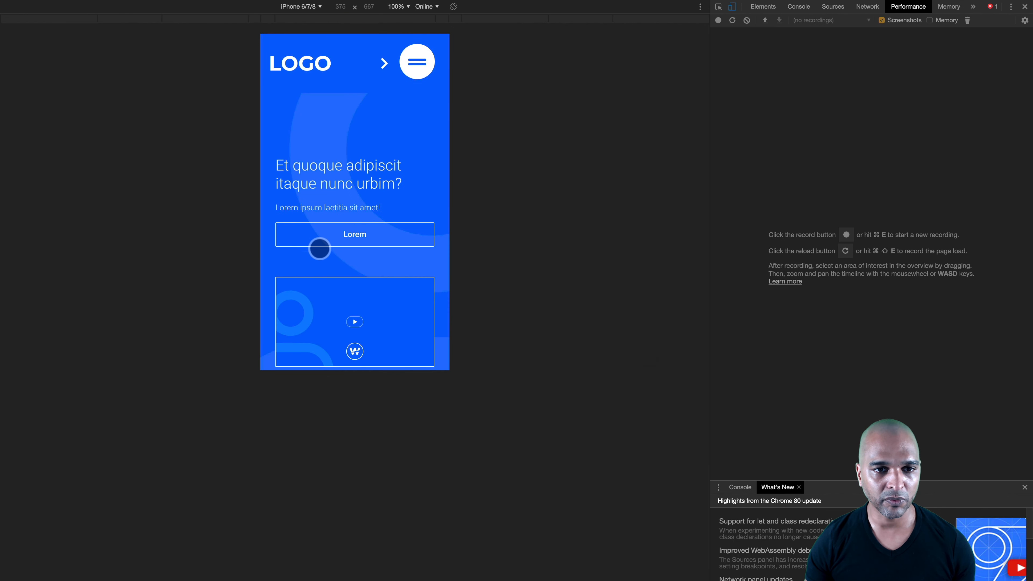
{"action": "left_click", "coordinate": [418, 66]}
{"action": "left_click", "coordinate": [422, 71]}
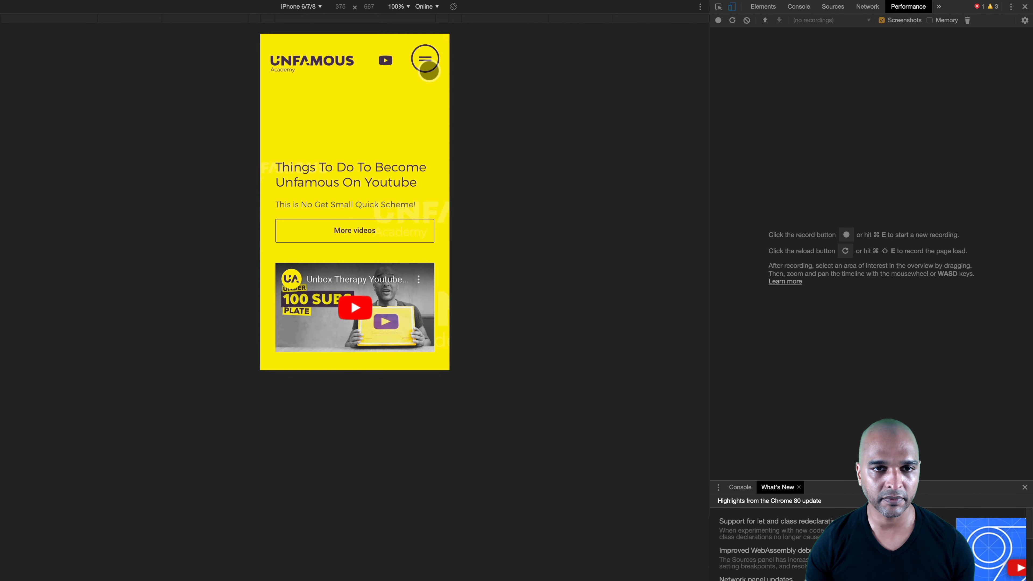
{"action": "left_click", "coordinate": [423, 67]}
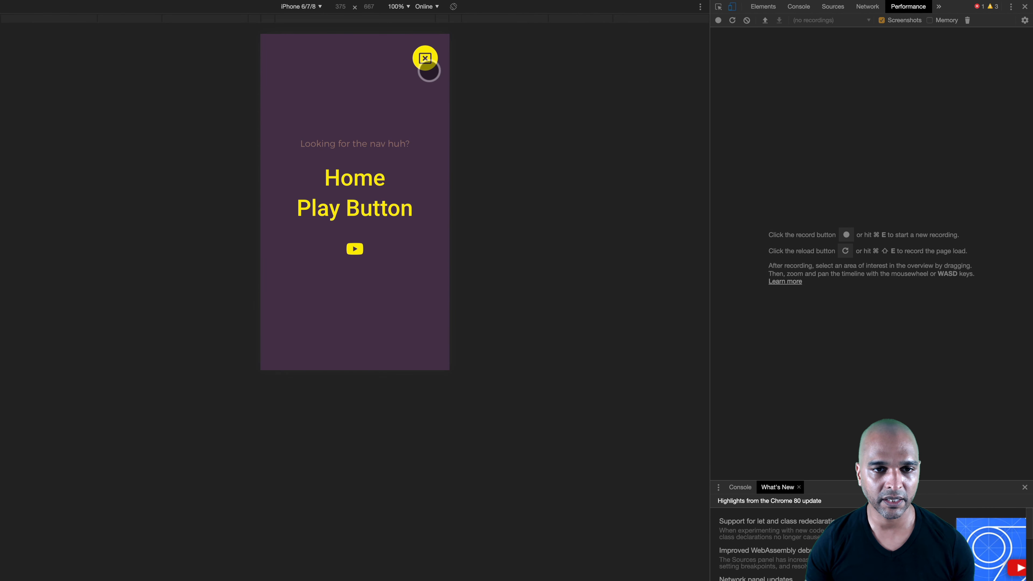
{"action": "left_click", "coordinate": [429, 70]}
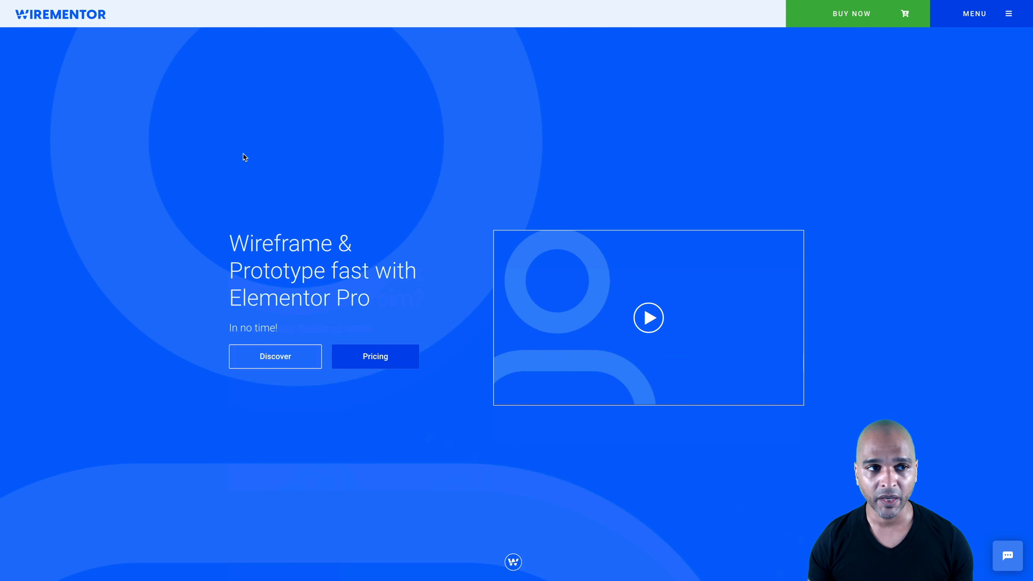
Switch to the WordPress admin and open the list of all Custom CSS & JS snippets
{"action": "key", "text": "ctrl+Tab"}
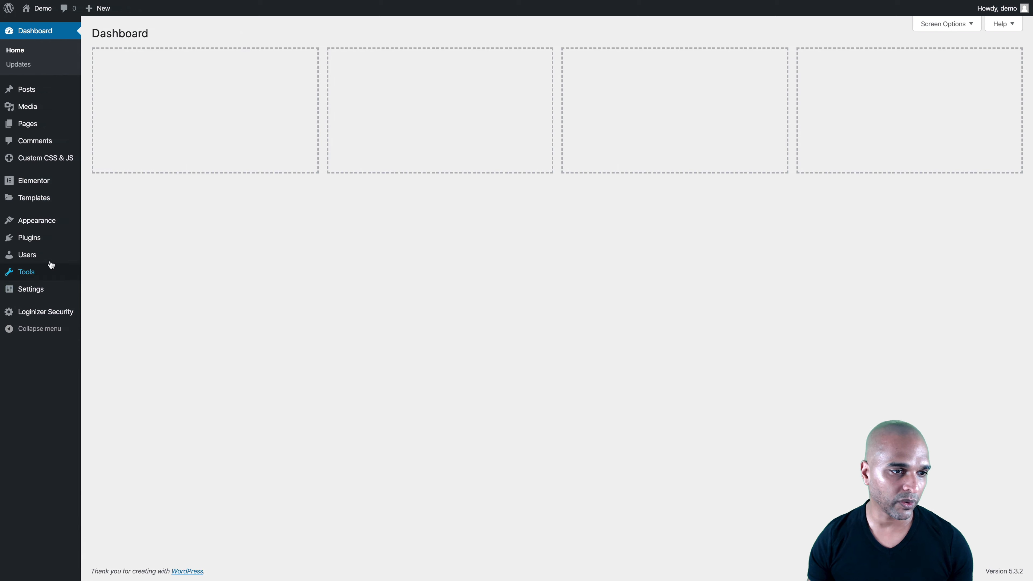
{"action": "mouse_move", "coordinate": [42, 241]}
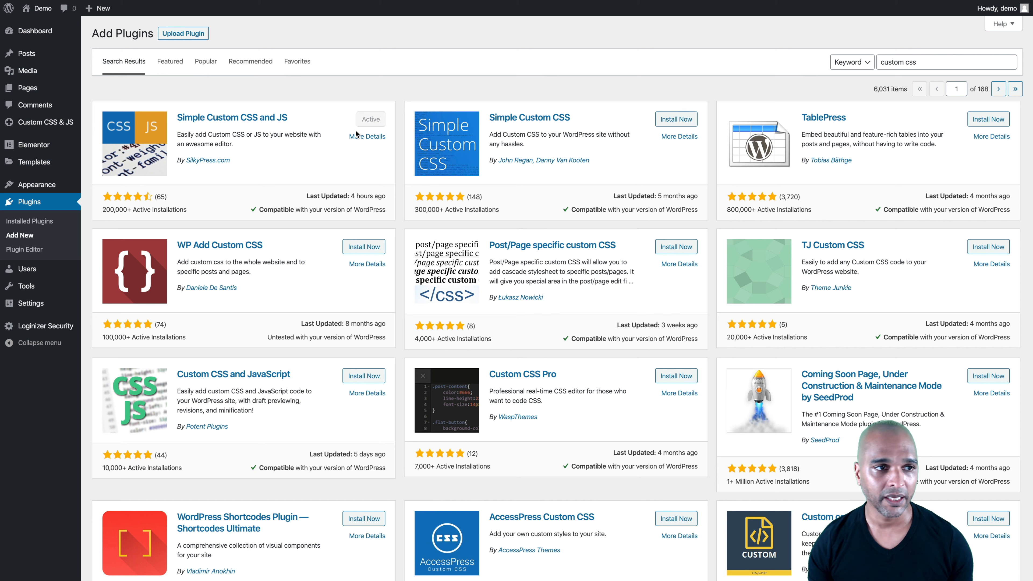
{"action": "mouse_move", "coordinate": [28, 123]}
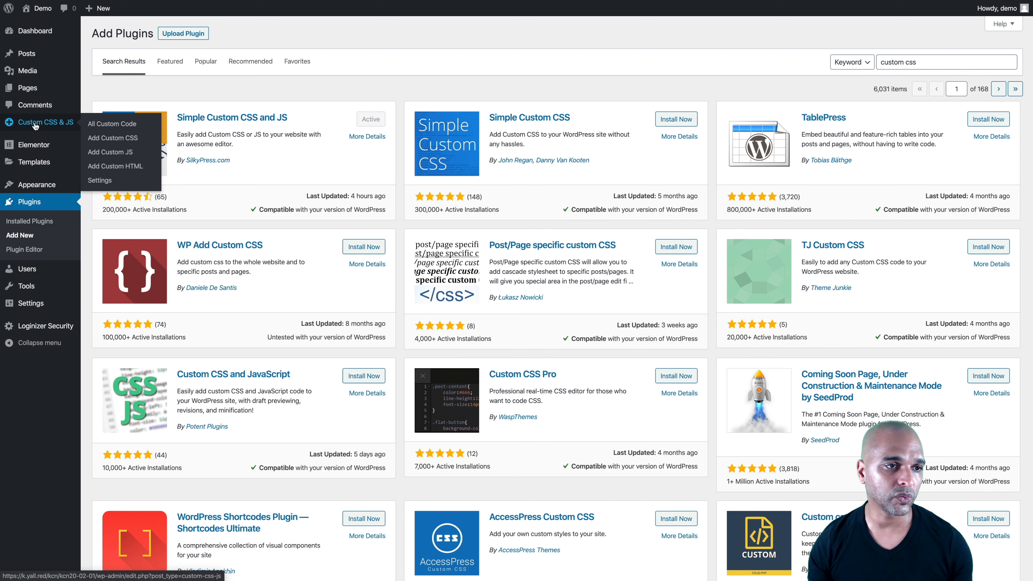
{"action": "left_click", "coordinate": [36, 124]}
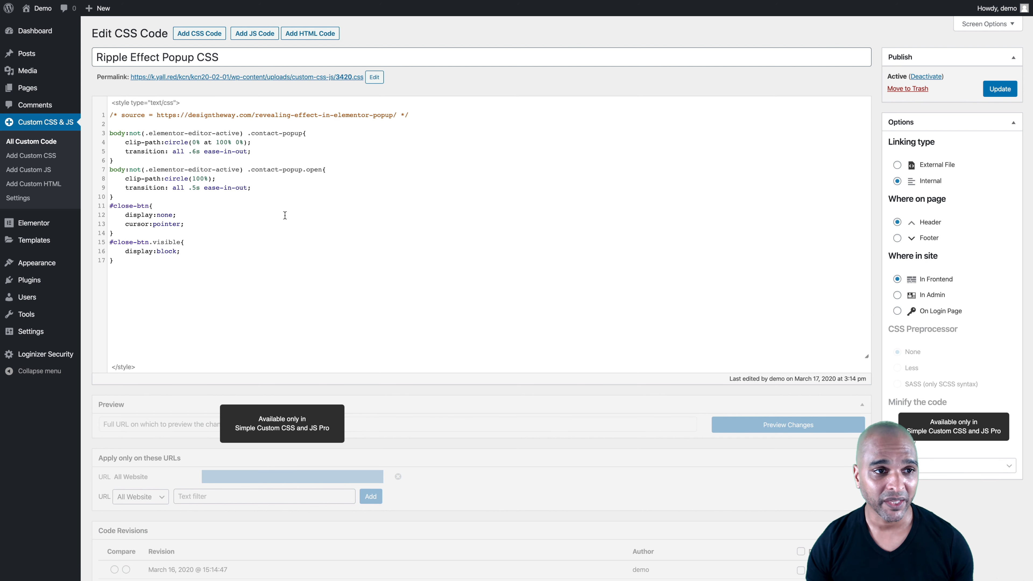
Review the source link and code of the Ripple Effect Popup CSS and Ripple Effect Popup JS snippets
{"action": "left_click_drag", "start_coordinate": [156, 116], "coordinate": [390, 115]}
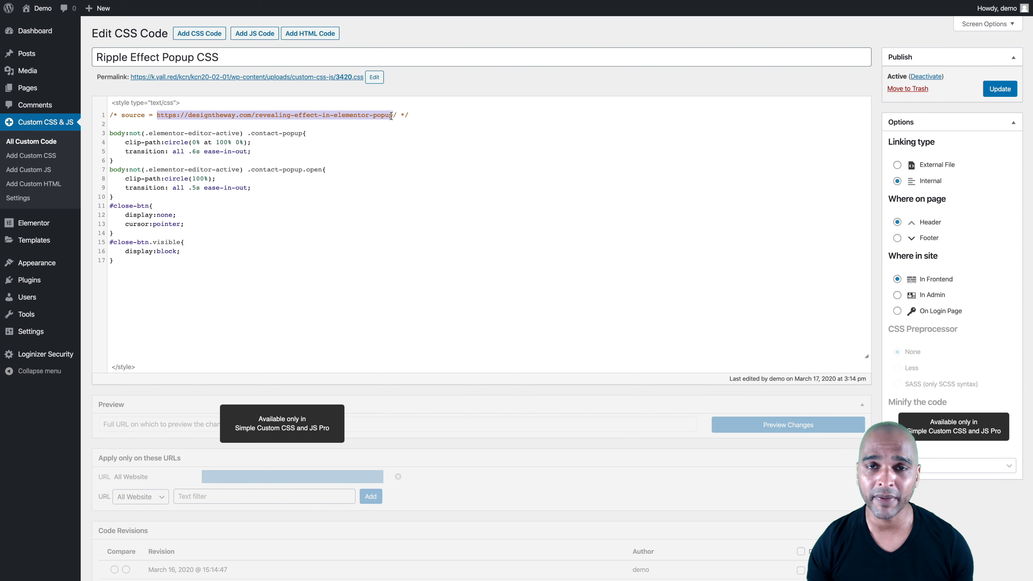
{"action": "left_click", "coordinate": [350, 135]}
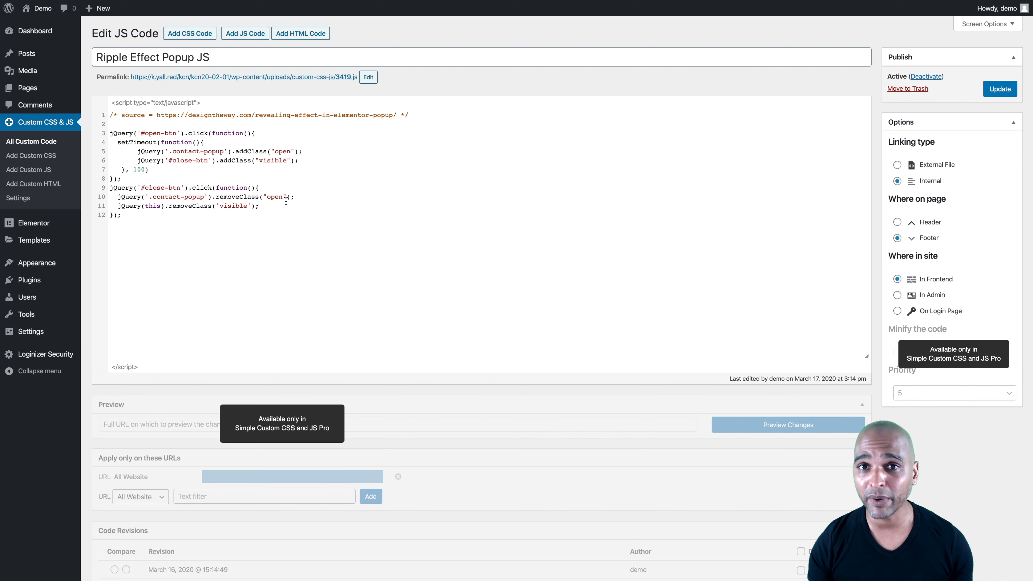
{"action": "key", "text": "ctrl+Tab"}
{"action": "key", "text": "ctrl+Tab"}
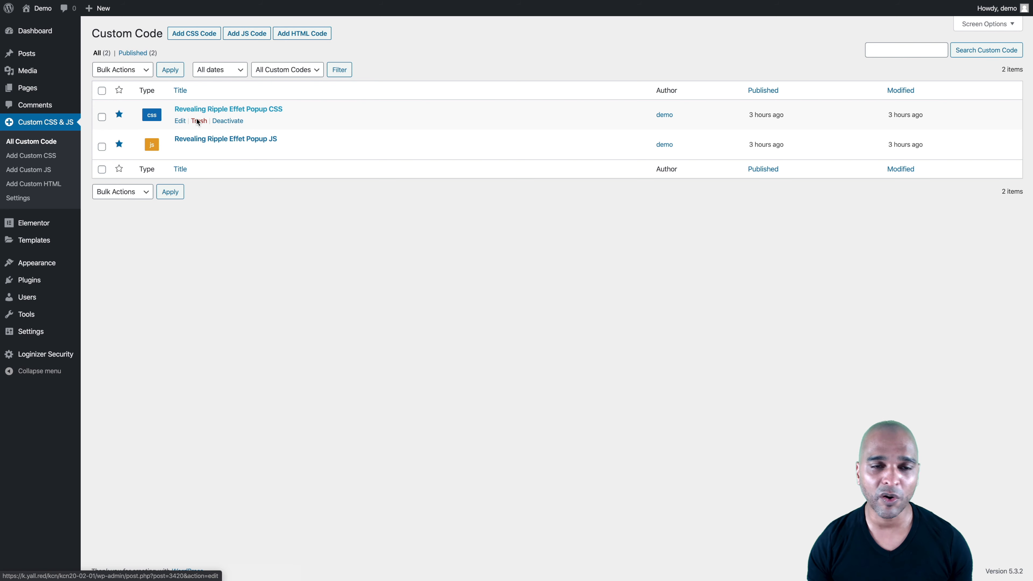
{"action": "key", "text": "ctrl+shift+Tab"}
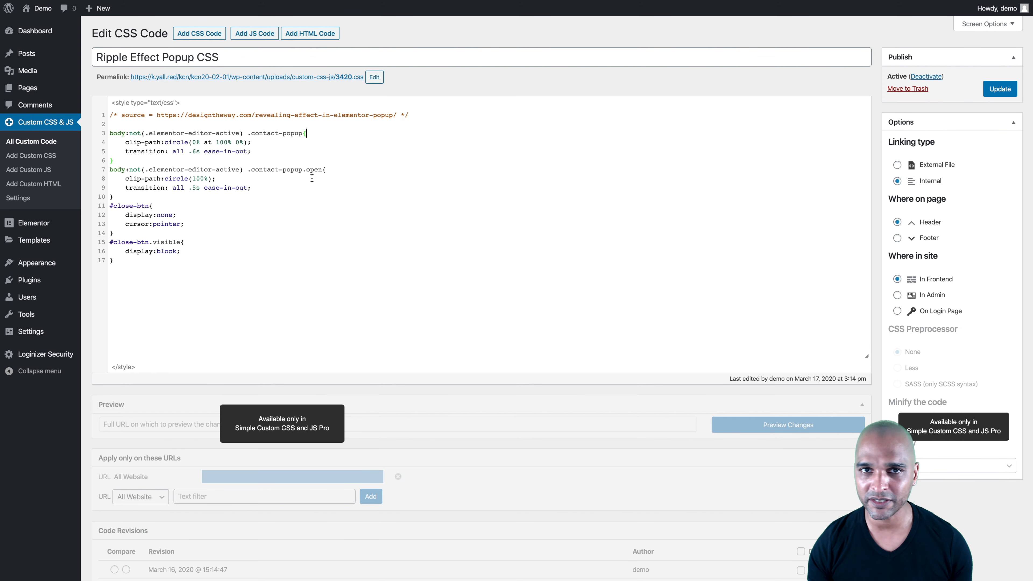
Return to the live demo page, look through it, and open and close its fullscreen menu again
{"action": "key", "text": "ctrl+Tab"}
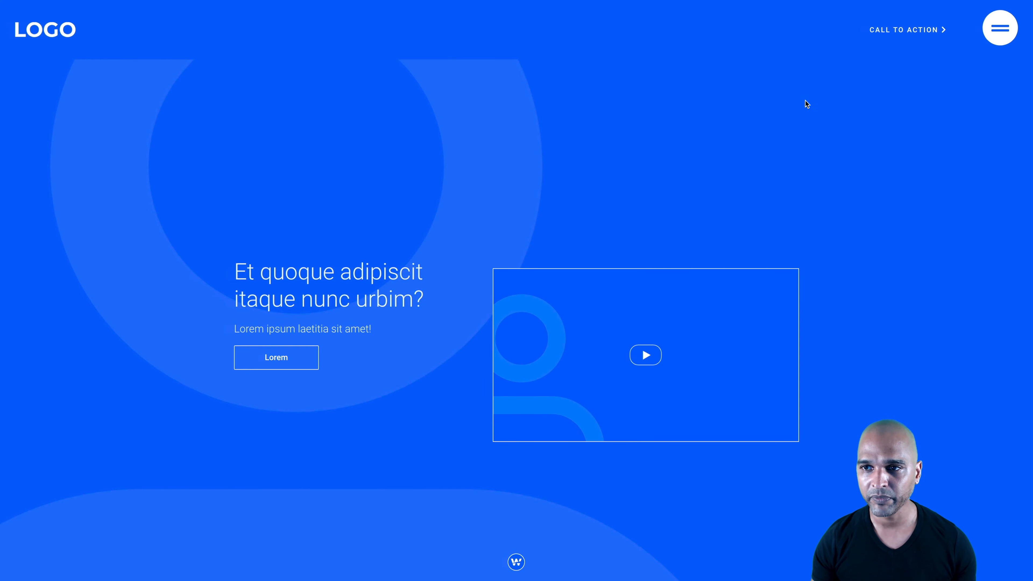
{"action": "scroll", "coordinate": [779, 115], "scroll_direction": "down", "scroll_amount": 9}
{"action": "scroll", "coordinate": [761, 89], "scroll_direction": "up", "scroll_amount": 9}
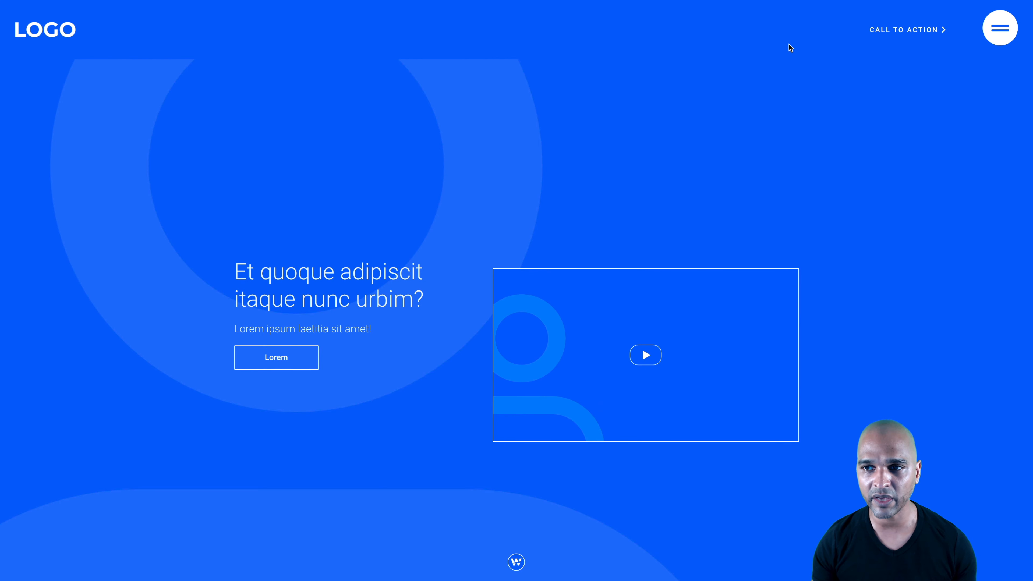
{"action": "left_click", "coordinate": [997, 31]}
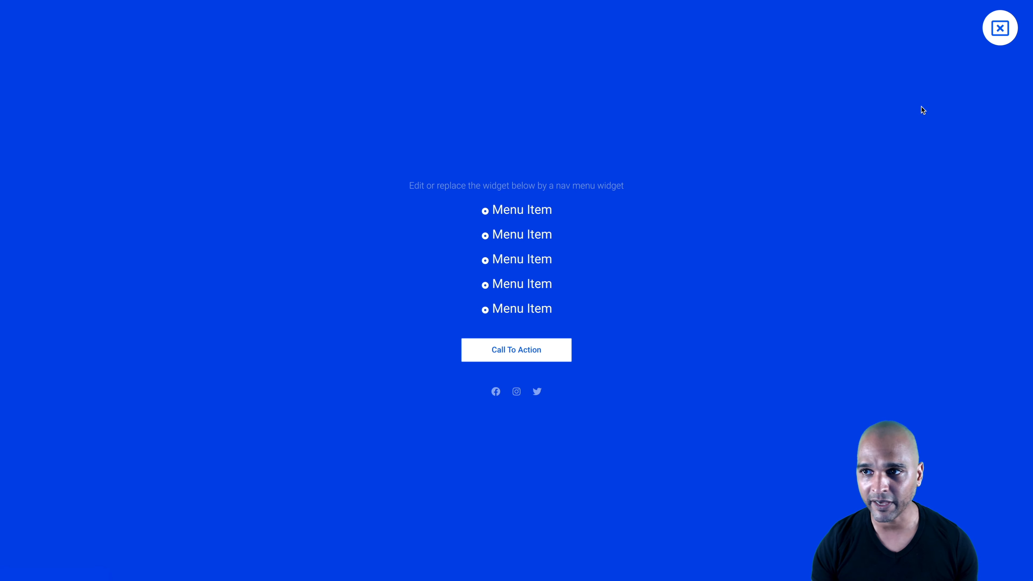
{"action": "left_click", "coordinate": [1003, 26]}
Open the "Popup: Fullscreen Navigation 01" template from the WordPress popup templates for editing in Elementor
{"action": "key", "text": "ctrl+Tab"}
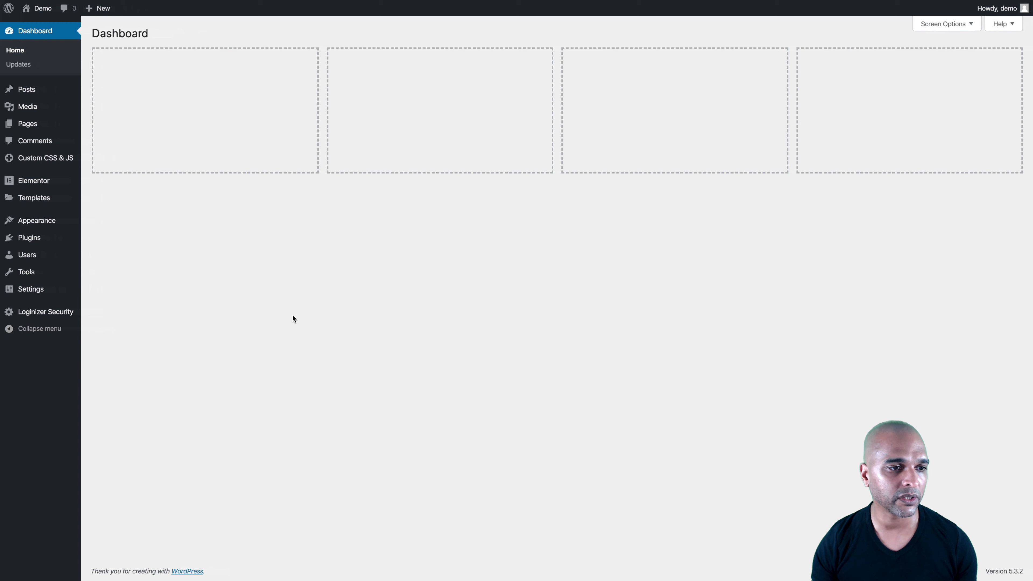
{"action": "mouse_move", "coordinate": [40, 200]}
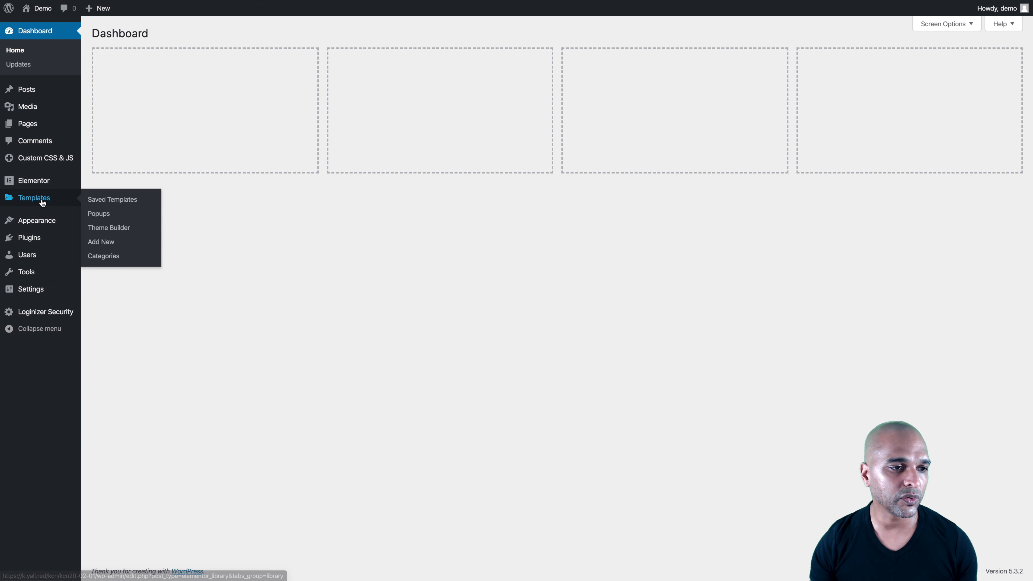
{"action": "left_click", "coordinate": [98, 216]}
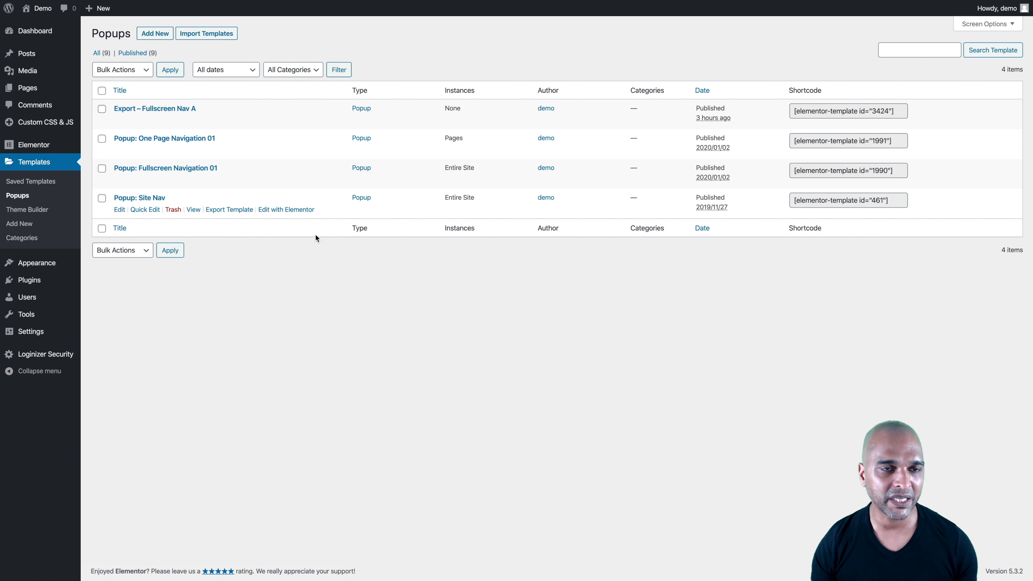
{"action": "left_click", "coordinate": [156, 35]}
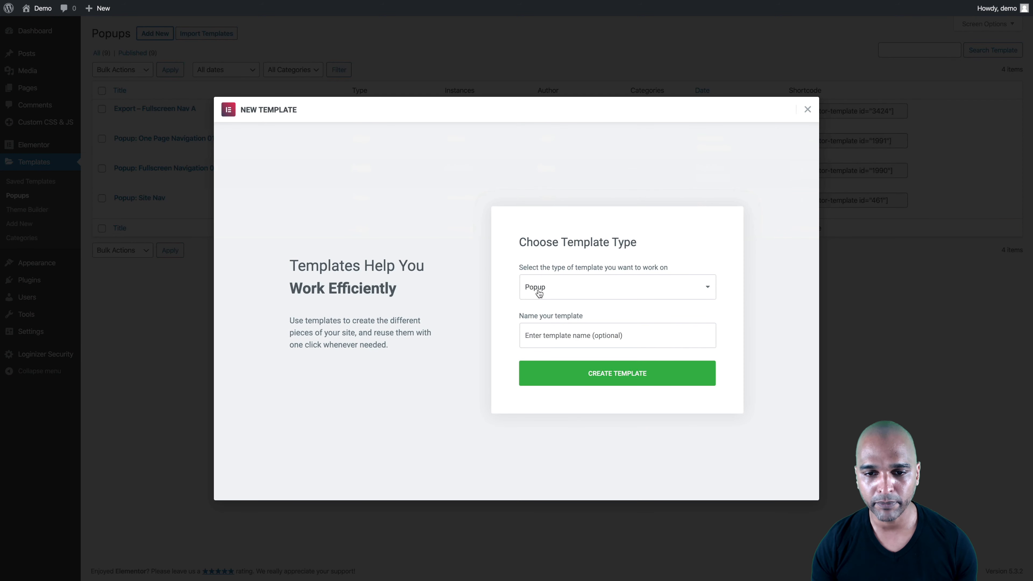
{"action": "left_click", "coordinate": [807, 109]}
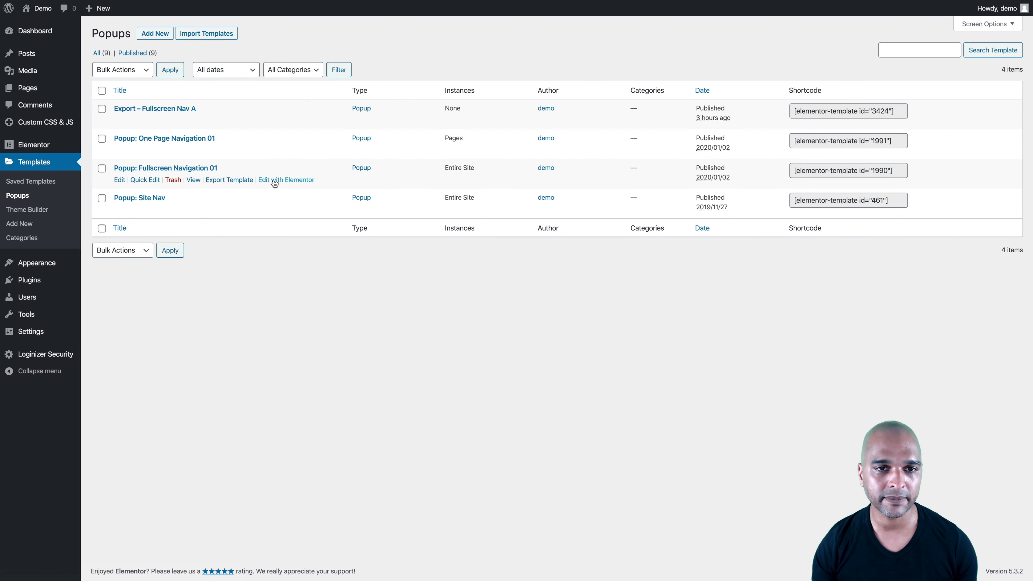
{"action": "left_click", "coordinate": [274, 180]}
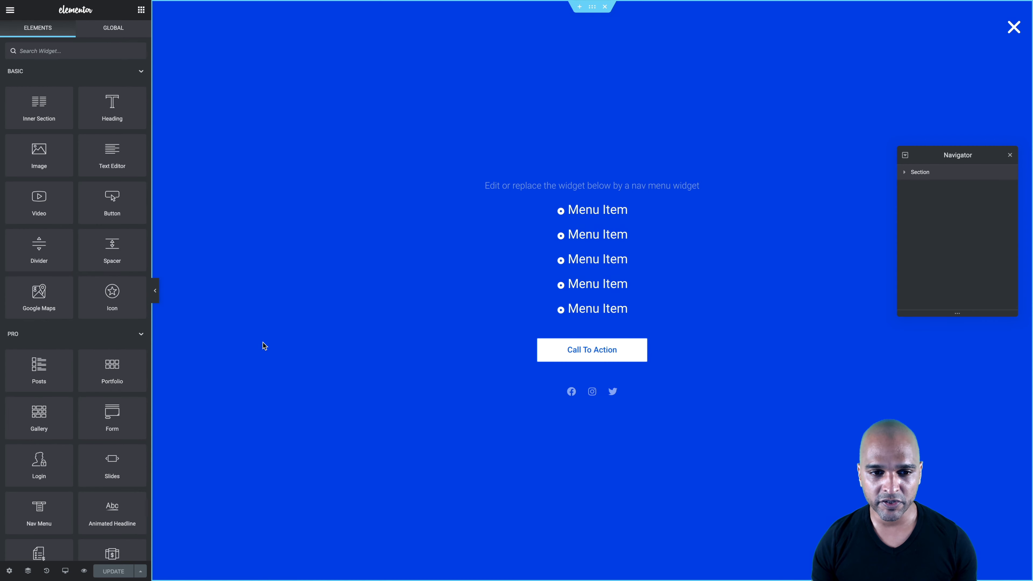
Hide the overlay and the close button in the popup's layout settings
{"action": "left_click", "coordinate": [9, 571]}
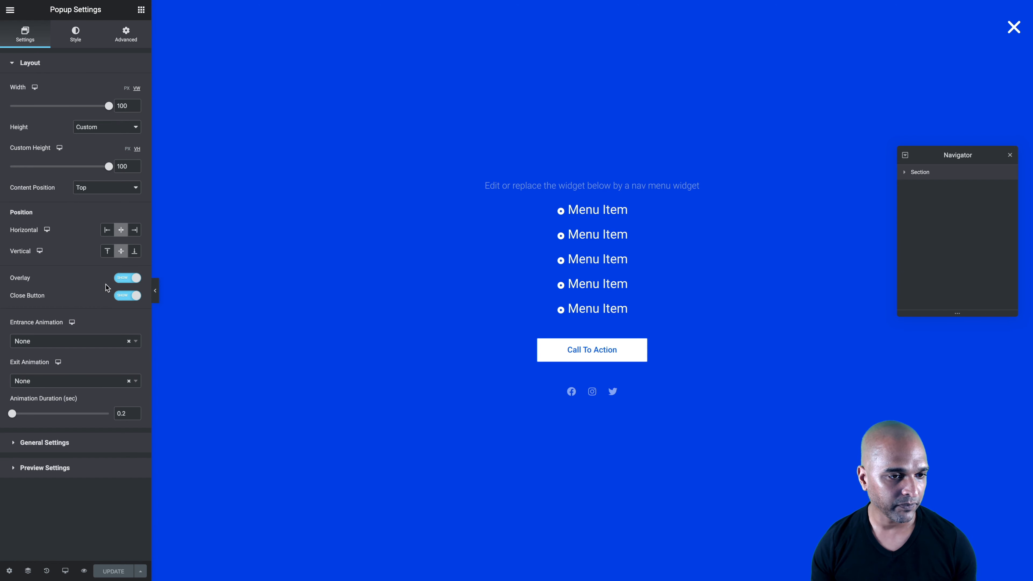
{"action": "left_click", "coordinate": [123, 280]}
{"action": "left_click", "coordinate": [125, 300]}
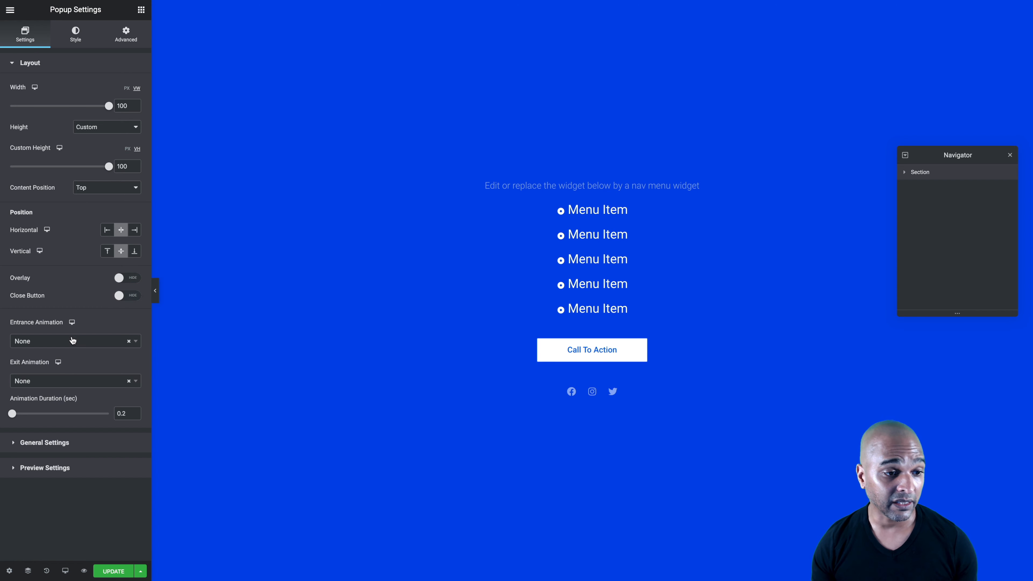
Reselect None as the popup's entrance animation and clear the animation duration
{"action": "left_click", "coordinate": [32, 345]}
{"action": "left_click", "coordinate": [128, 342]}
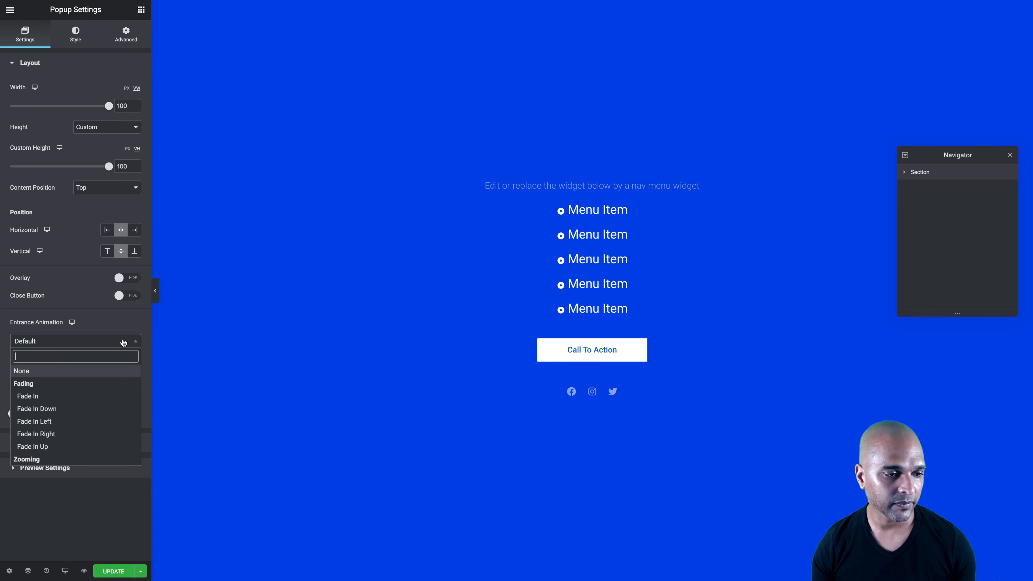
{"action": "left_click", "coordinate": [21, 371]}
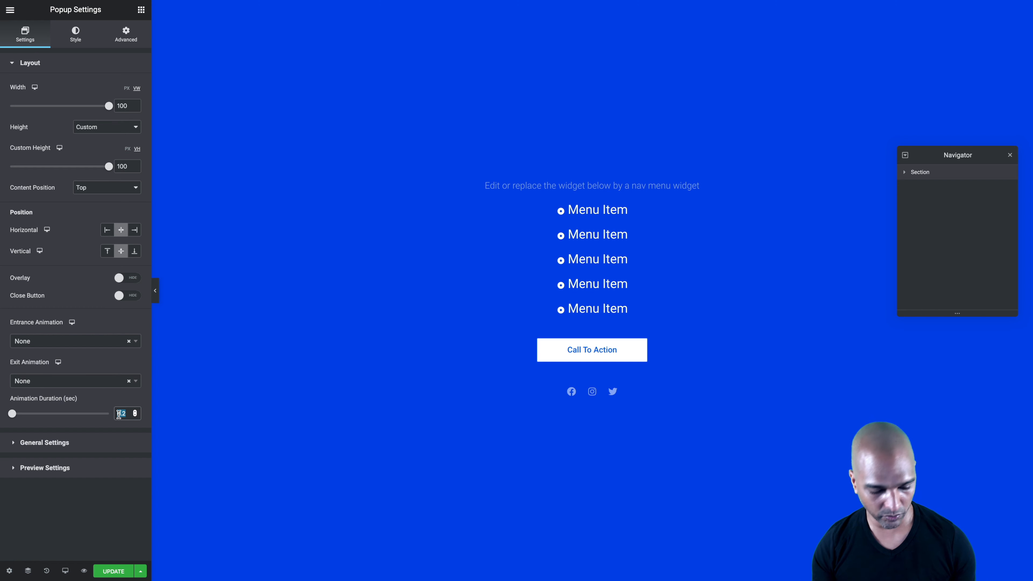
{"action": "key", "text": "BackSpace"}
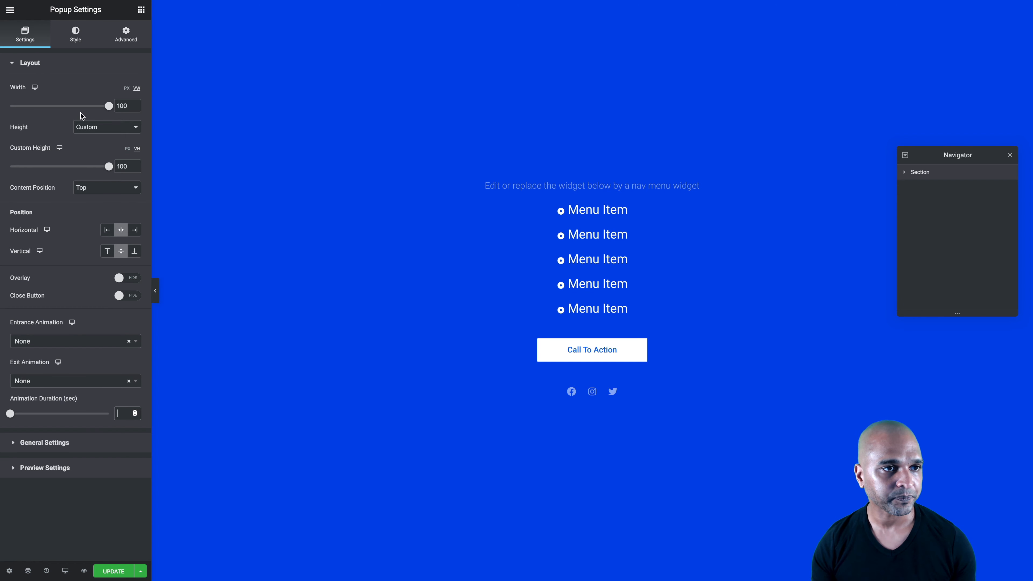
Enable Prevent Closing on Overlay in the popup's advanced settings
{"action": "left_click", "coordinate": [77, 42]}
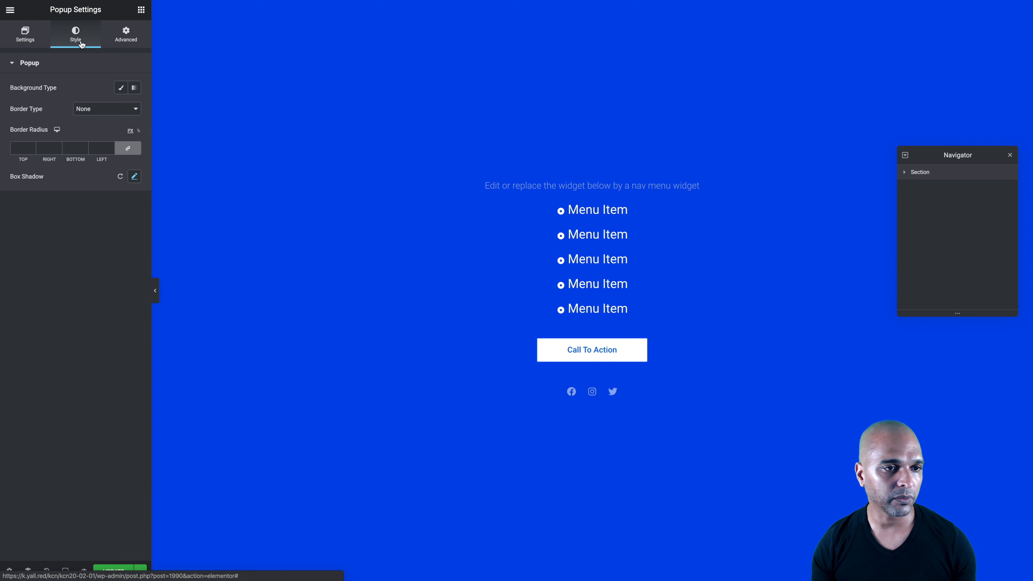
{"action": "left_click", "coordinate": [121, 41]}
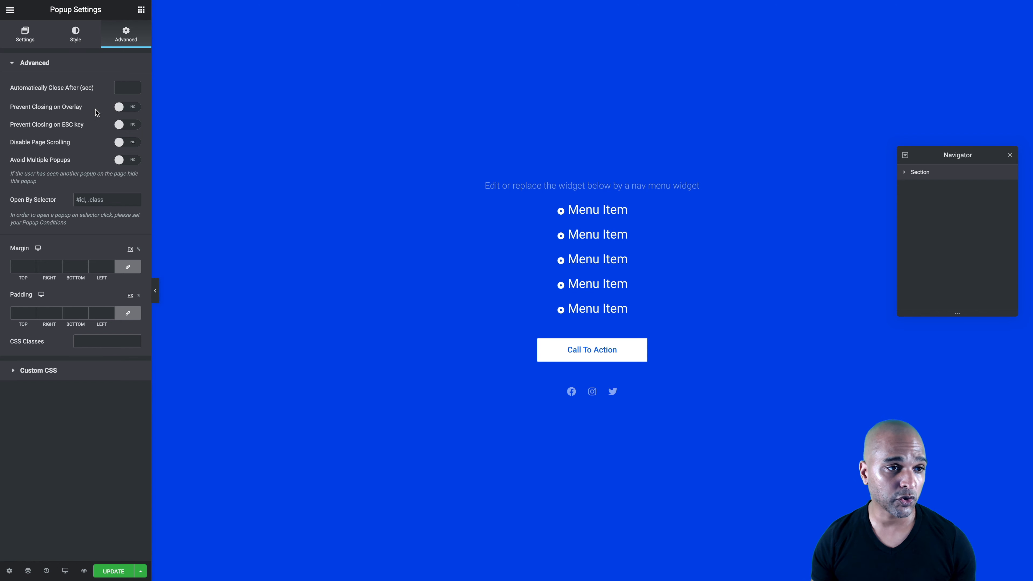
{"action": "left_click", "coordinate": [120, 108]}
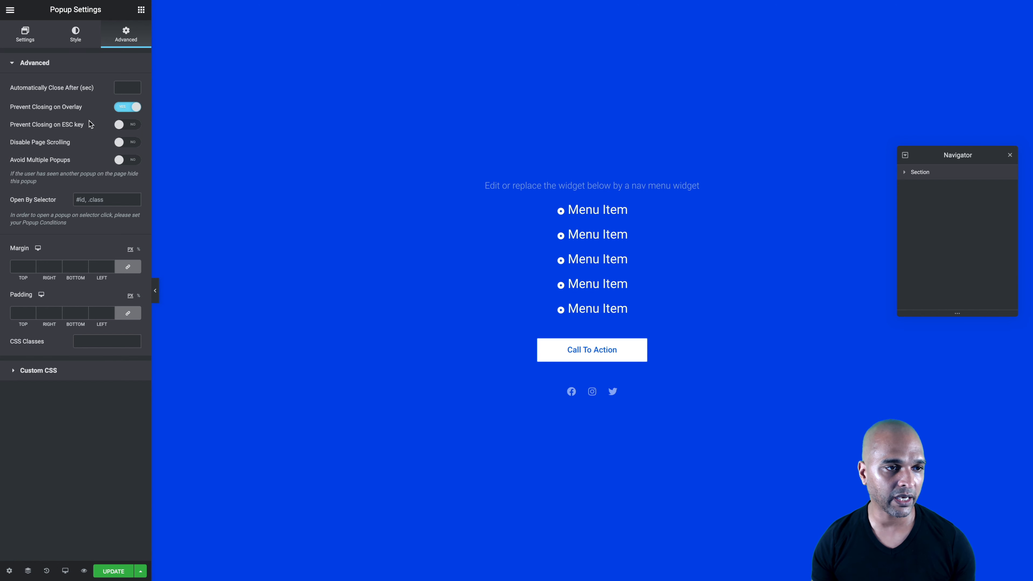
Enable Prevent Closing on ESC key, assign the CSS class contact-popup to the popup, and save it
{"action": "left_click", "coordinate": [124, 126]}
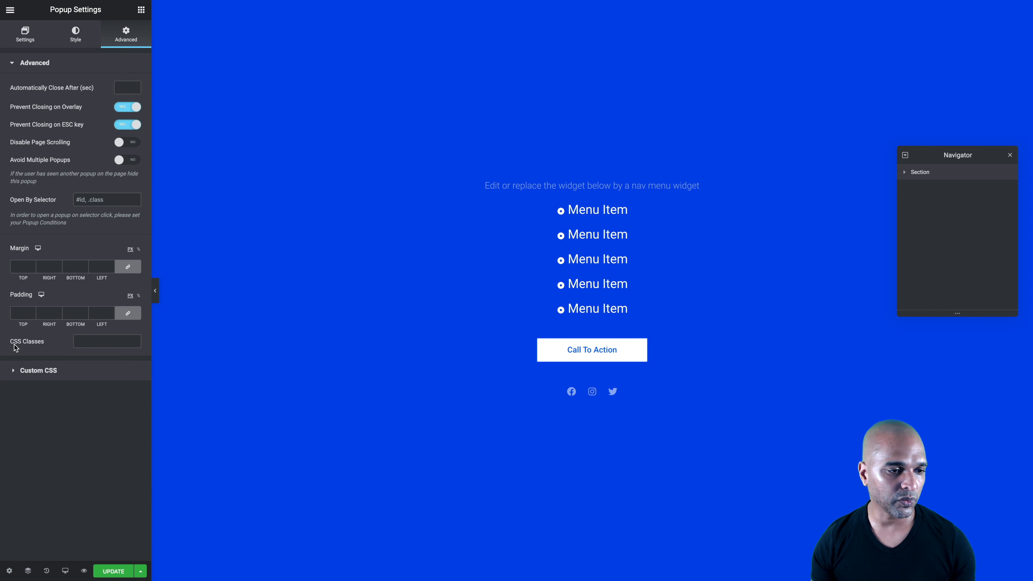
{"action": "type", "text": "contact-popup"}
{"action": "left_click", "coordinate": [99, 342]}
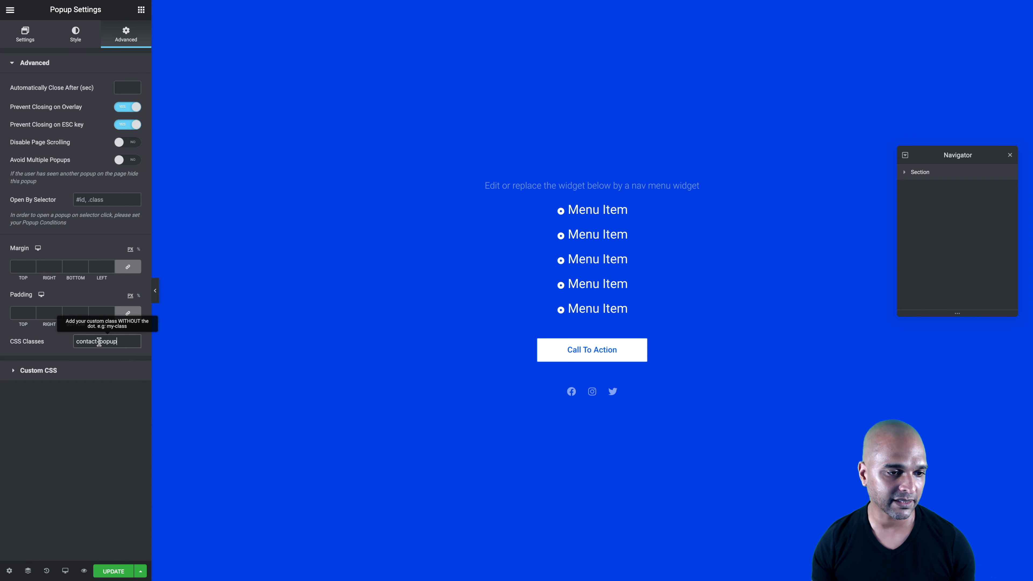
{"action": "left_click", "coordinate": [121, 341]}
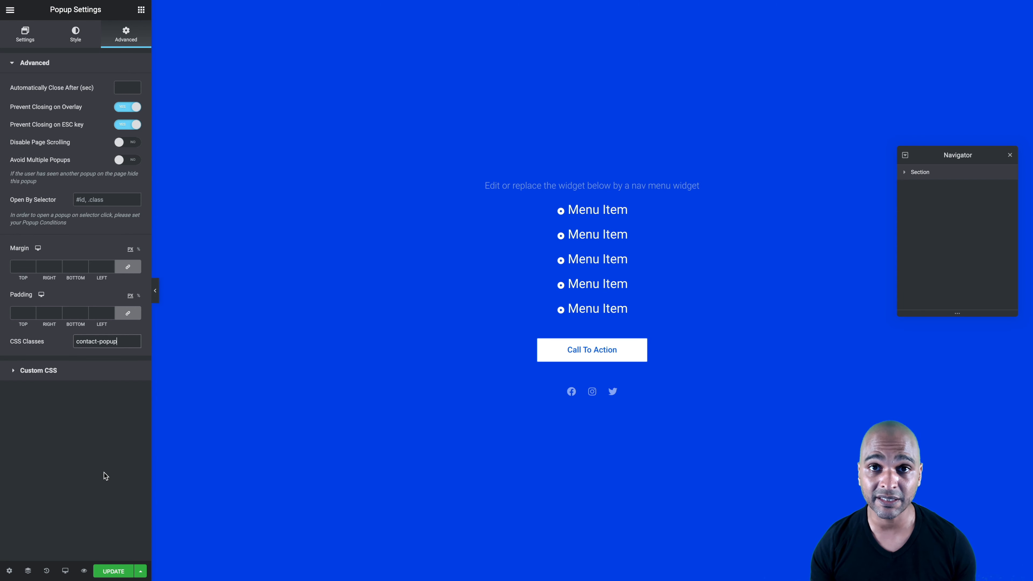
{"action": "key", "text": "ctrl+s"}
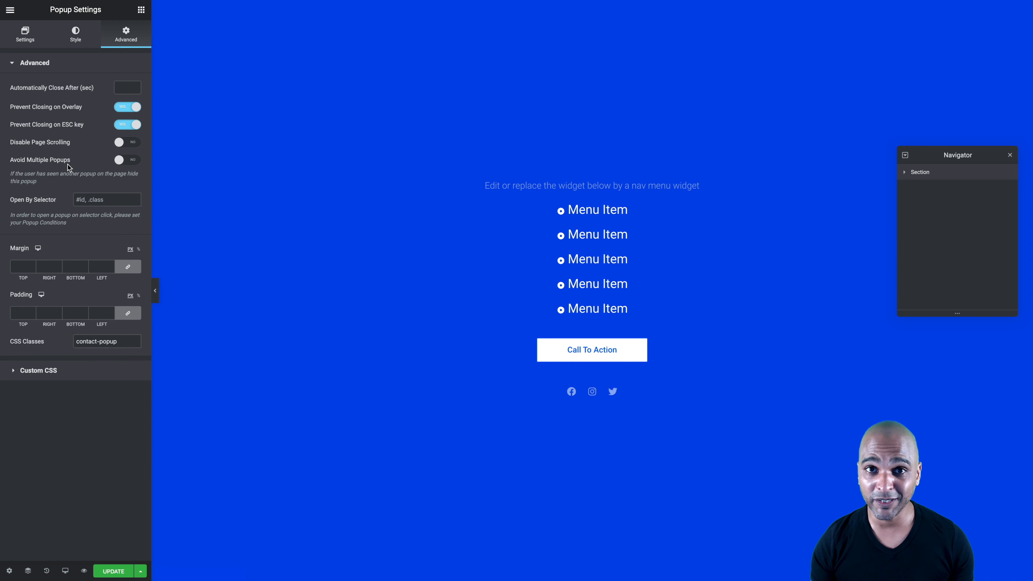
Add the custom CSS "selector {z-index: 998!important;}" to the popup and update it
{"action": "left_click", "coordinate": [34, 375]}
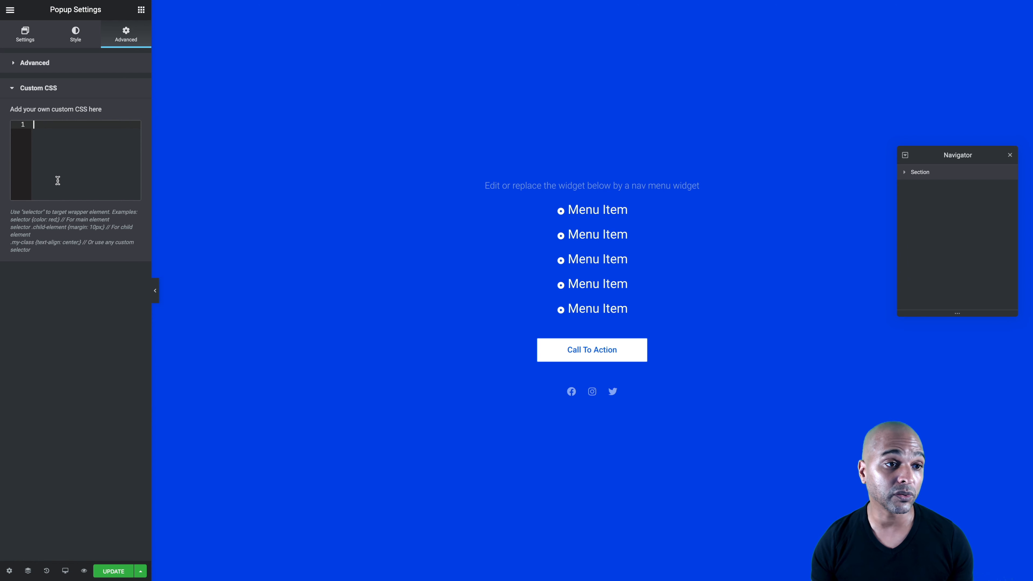
{"action": "type", "text": "selector {z-index: 998!important;}"}
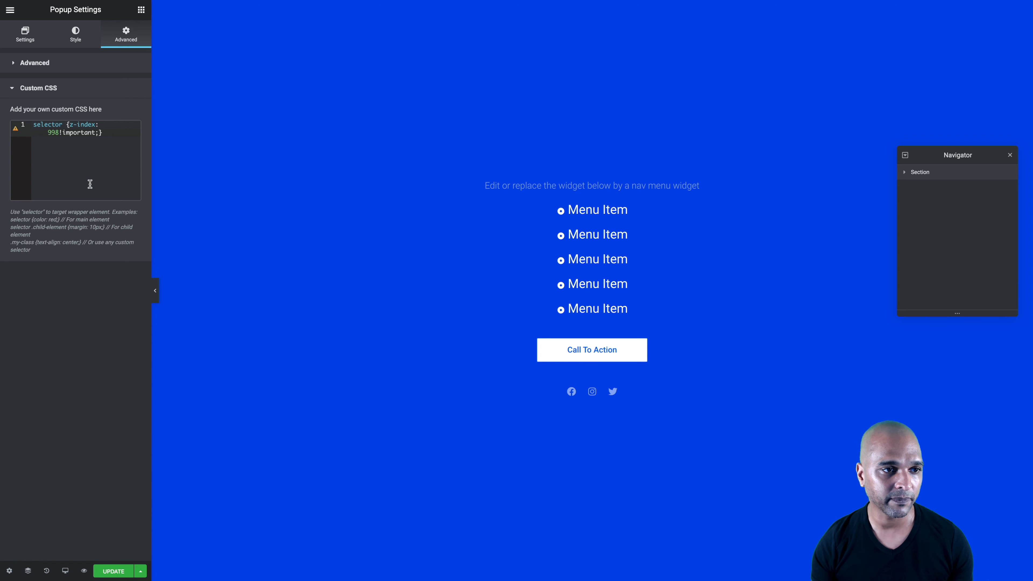
{"action": "left_click", "coordinate": [108, 571]}
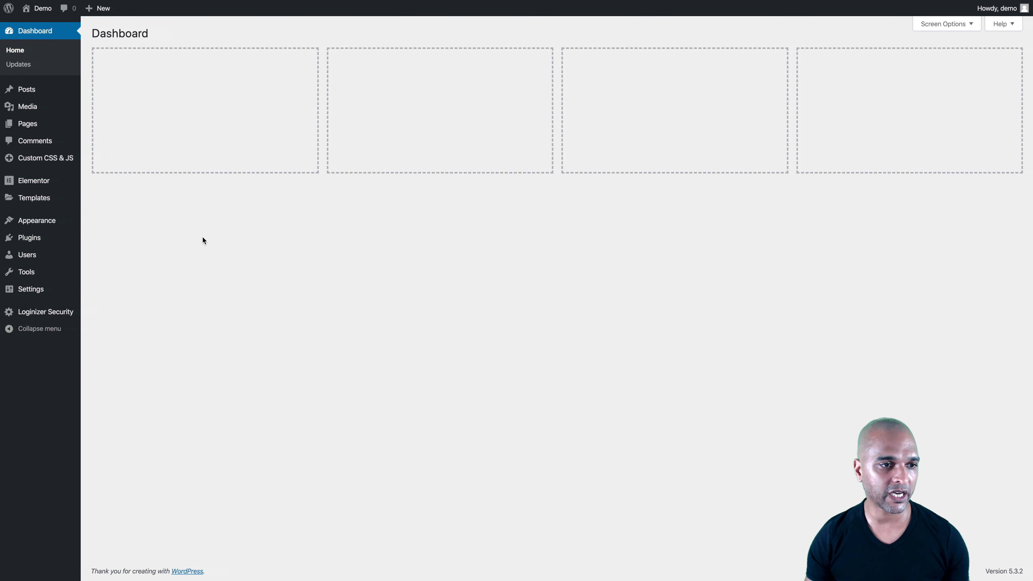
Open the Theme Builder template list from the WordPress dashboard
{"action": "mouse_move", "coordinate": [51, 200]}
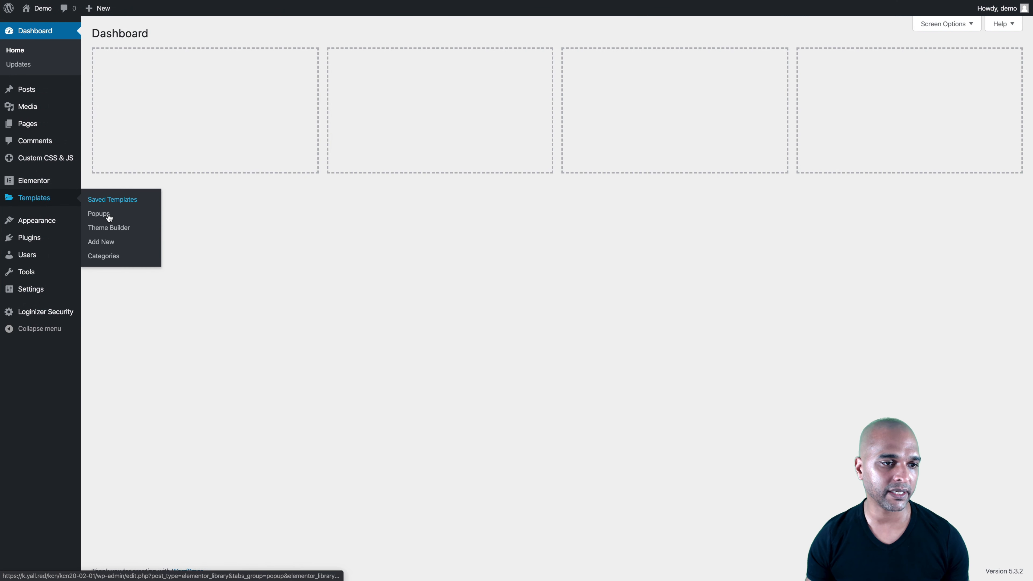
{"action": "left_click", "coordinate": [109, 228]}
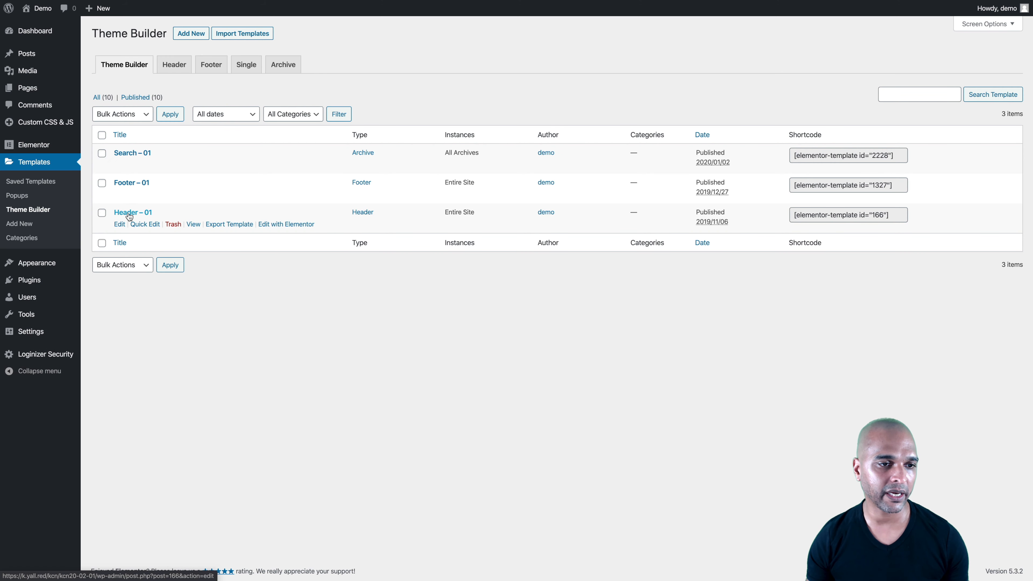
{"action": "left_click", "coordinate": [191, 35]}
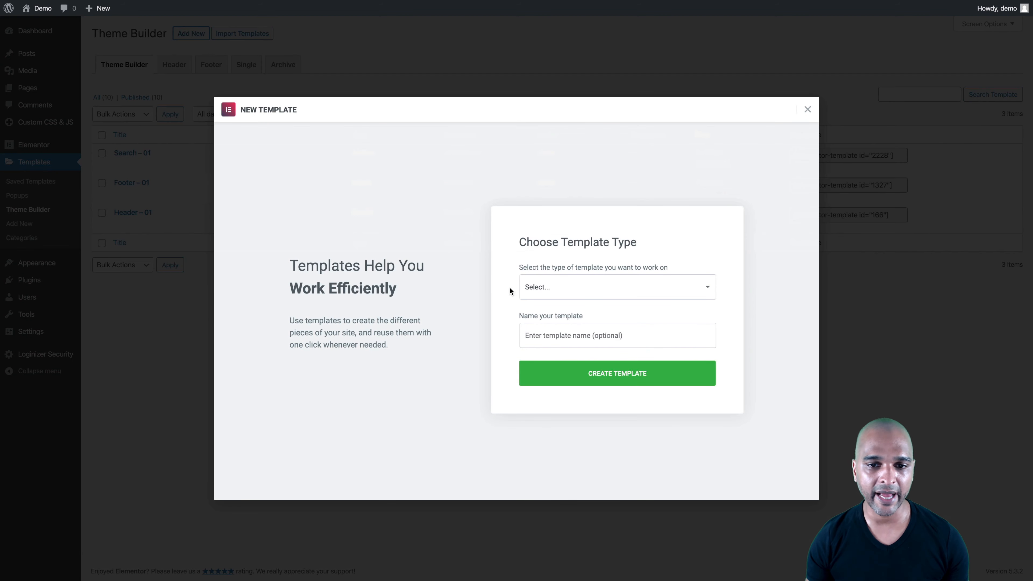
{"action": "left_click", "coordinate": [527, 287]}
{"action": "left_click", "coordinate": [530, 327]}
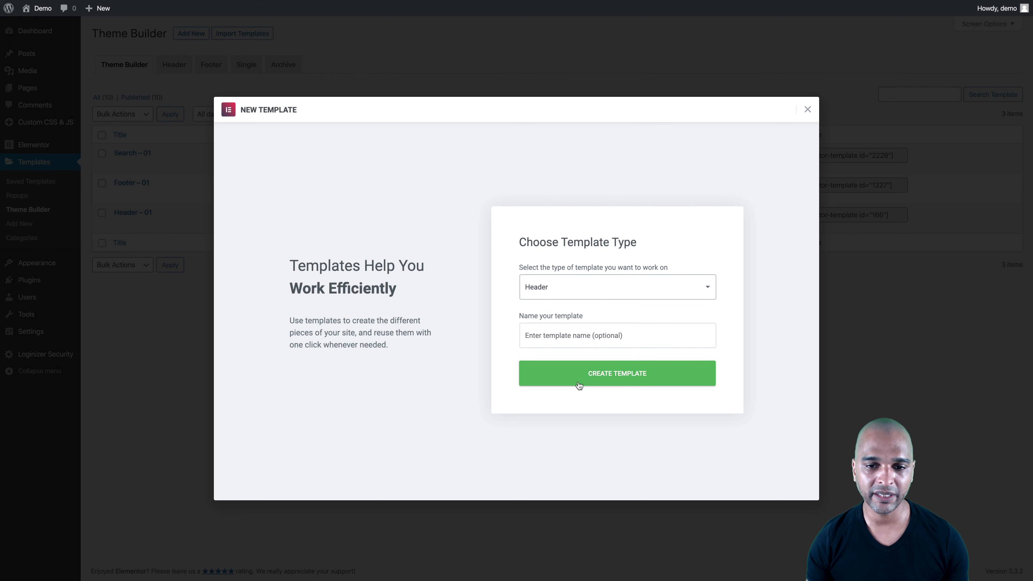
{"action": "left_click", "coordinate": [808, 109]}
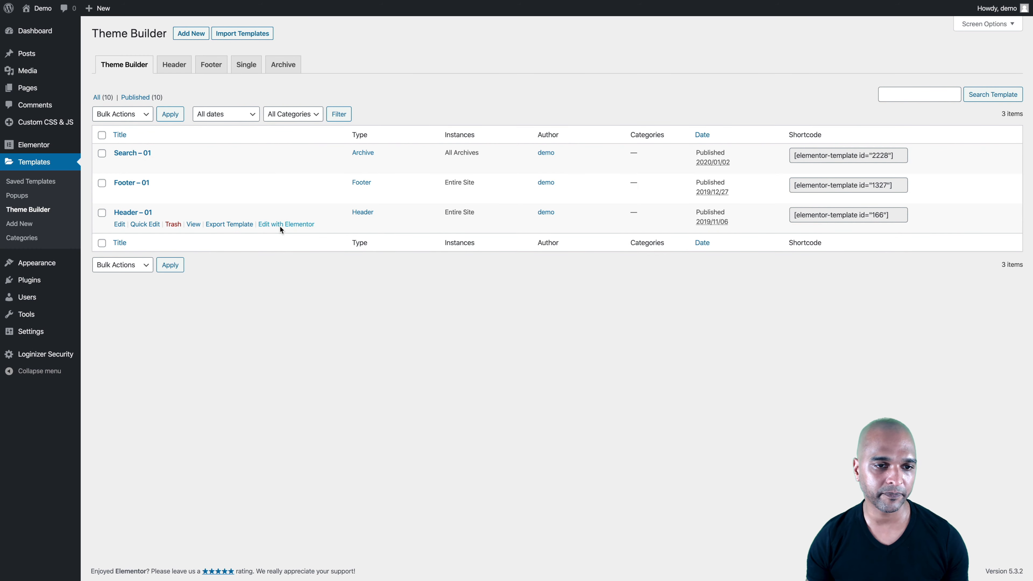
Open the Header – 01 template in Elementor and set the header section's Z-Index to 997
{"action": "left_click", "coordinate": [280, 226]}
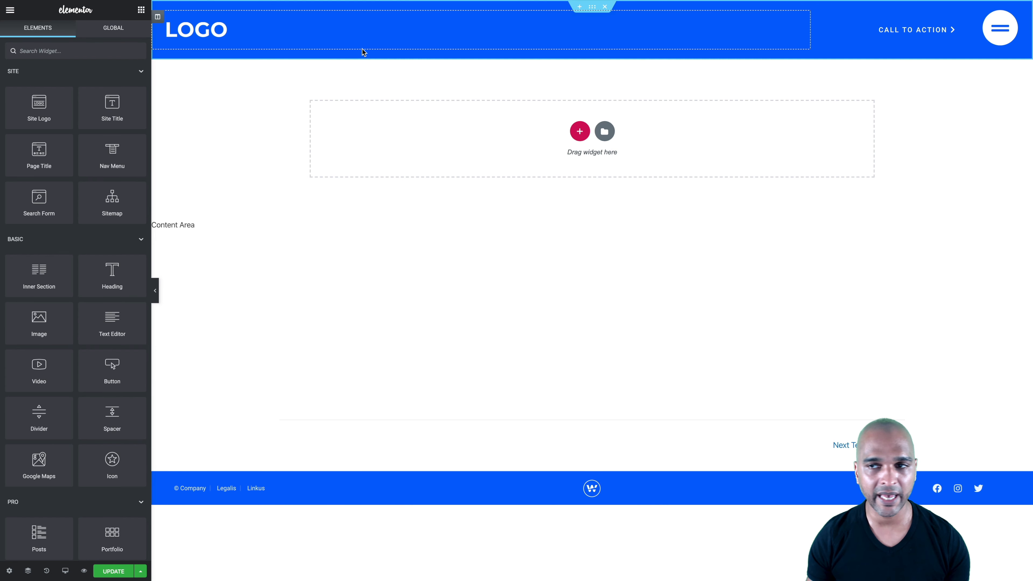
{"action": "left_click", "coordinate": [592, 7]}
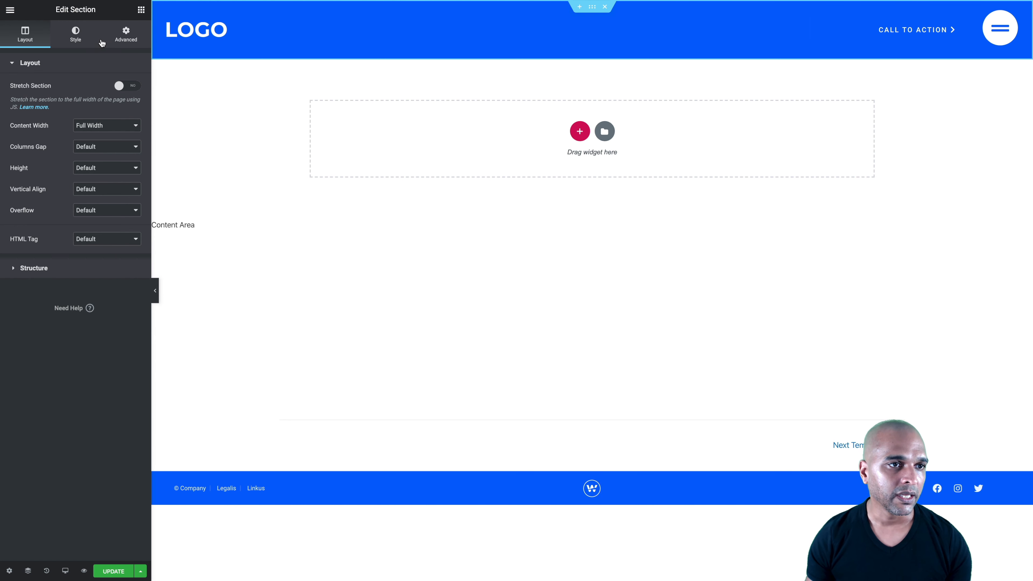
{"action": "left_click", "coordinate": [124, 42]}
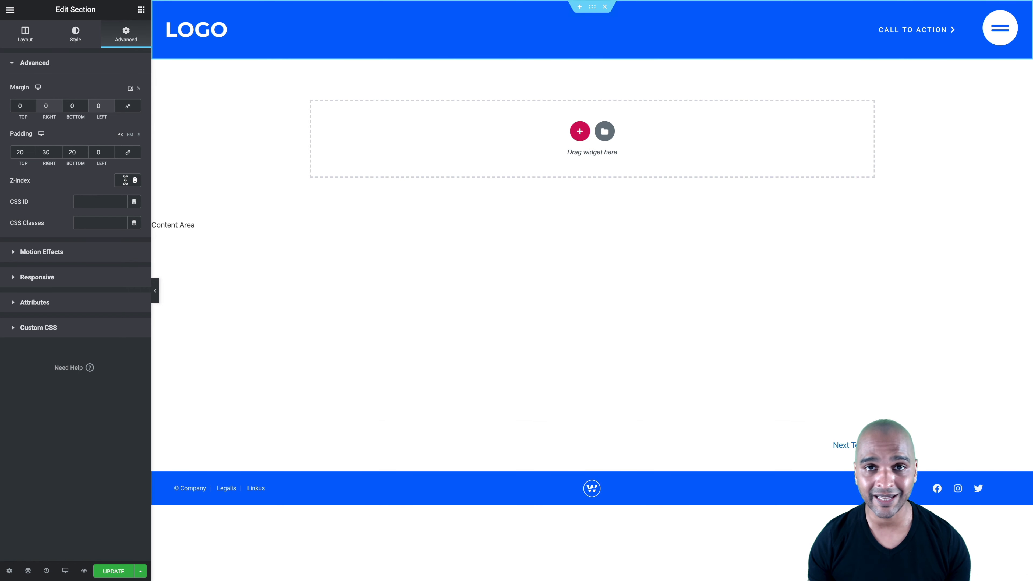
{"action": "type", "text": "997"}
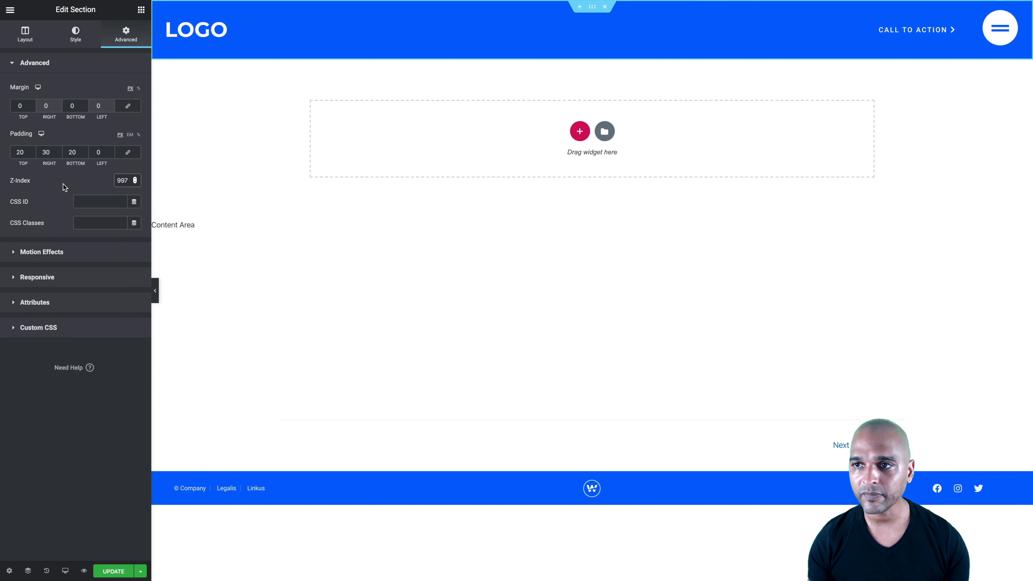
Set the header section's Sticky motion effect to Top and update the template
{"action": "left_click", "coordinate": [15, 252]}
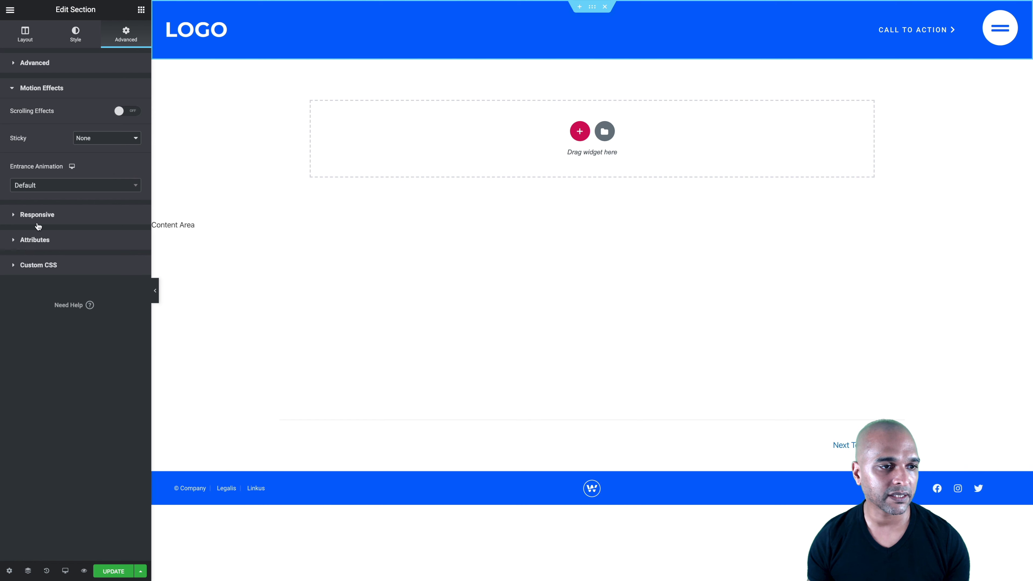
{"action": "left_click", "coordinate": [88, 140]}
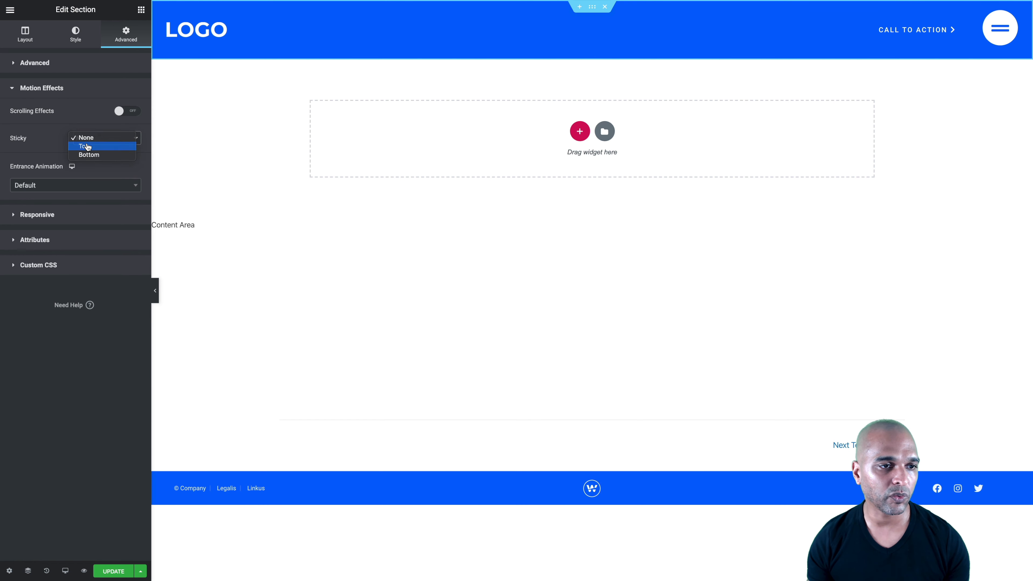
{"action": "left_click", "coordinate": [84, 146]}
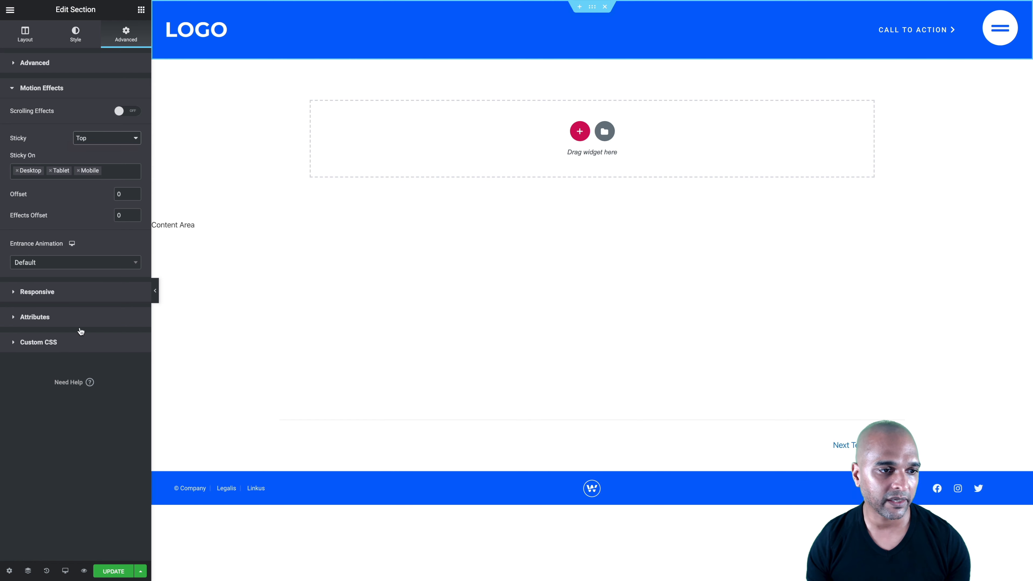
{"action": "left_click", "coordinate": [108, 571]}
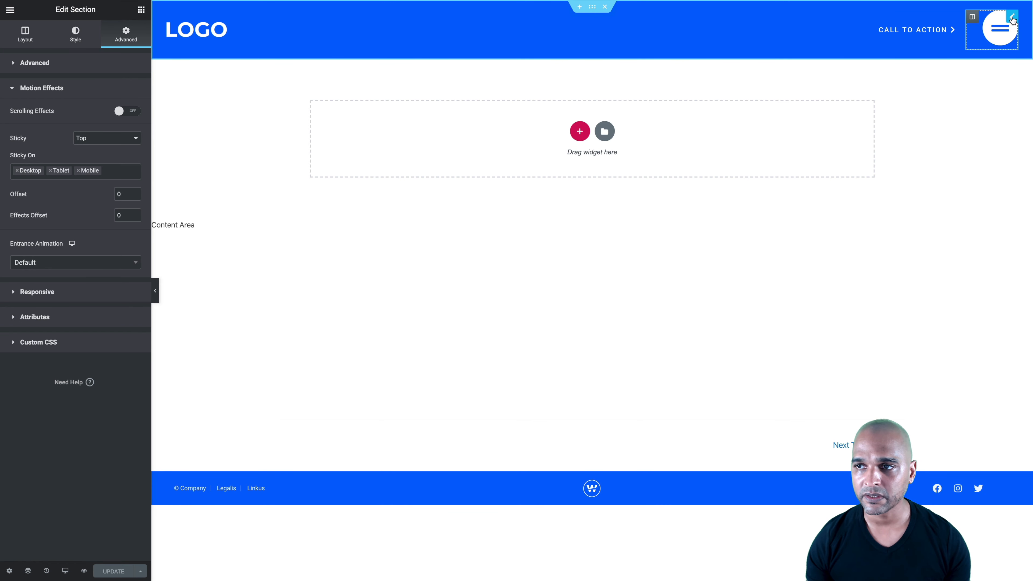
Look at the header's menu icon settings and search the widget library for the Icon widget
{"action": "left_click", "coordinate": [1012, 18]}
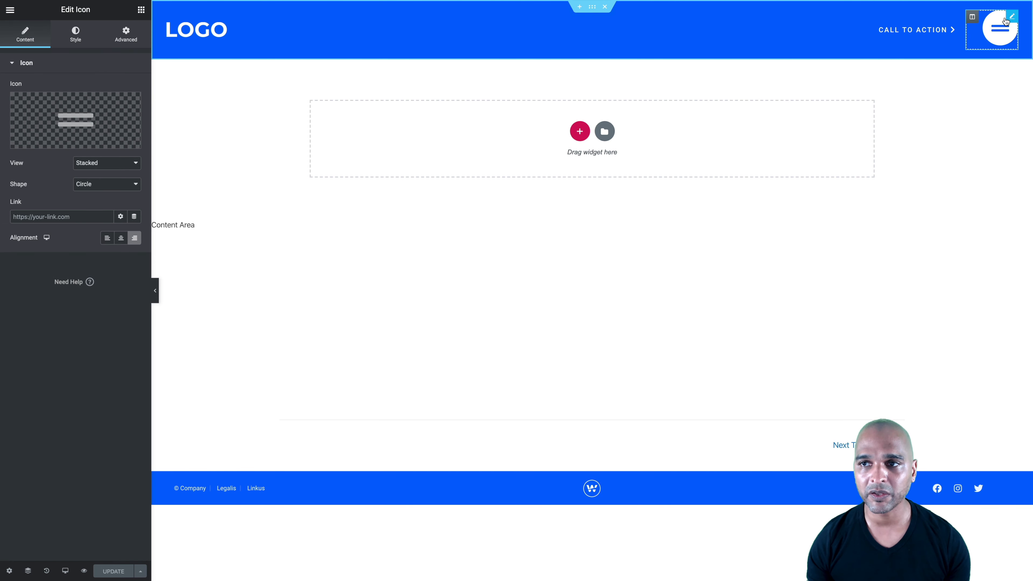
{"action": "left_click", "coordinate": [141, 10]}
{"action": "type", "text": "icon"}
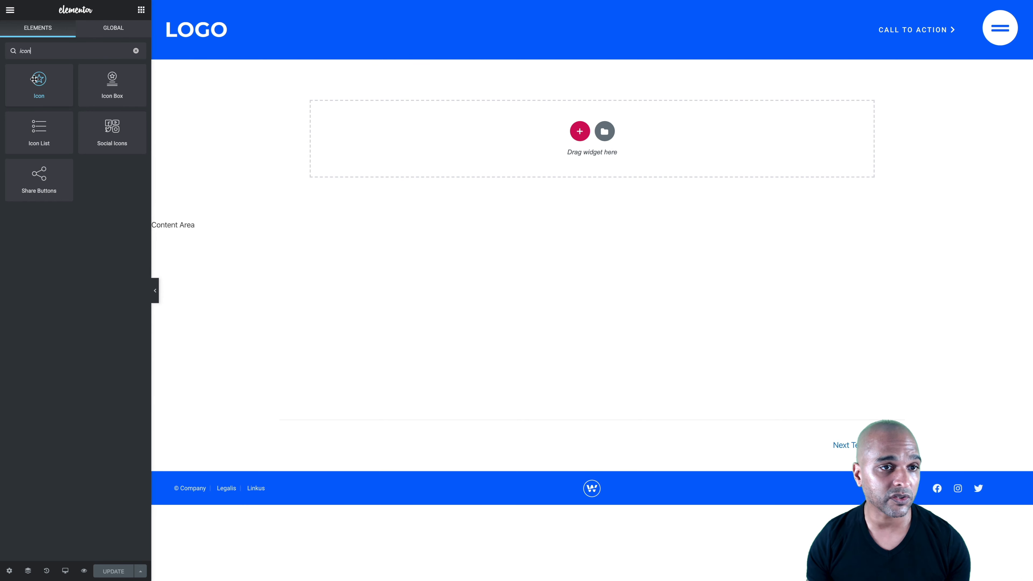
{"action": "mouse_move", "coordinate": [35, 78]}
{"action": "left_mouse_down"}
{"action": "mouse_move", "coordinate": [606, 65]}
{"action": "mouse_move", "coordinate": [174, 67]}
{"action": "mouse_move", "coordinate": [39, 80]}
{"action": "left_mouse_up"}
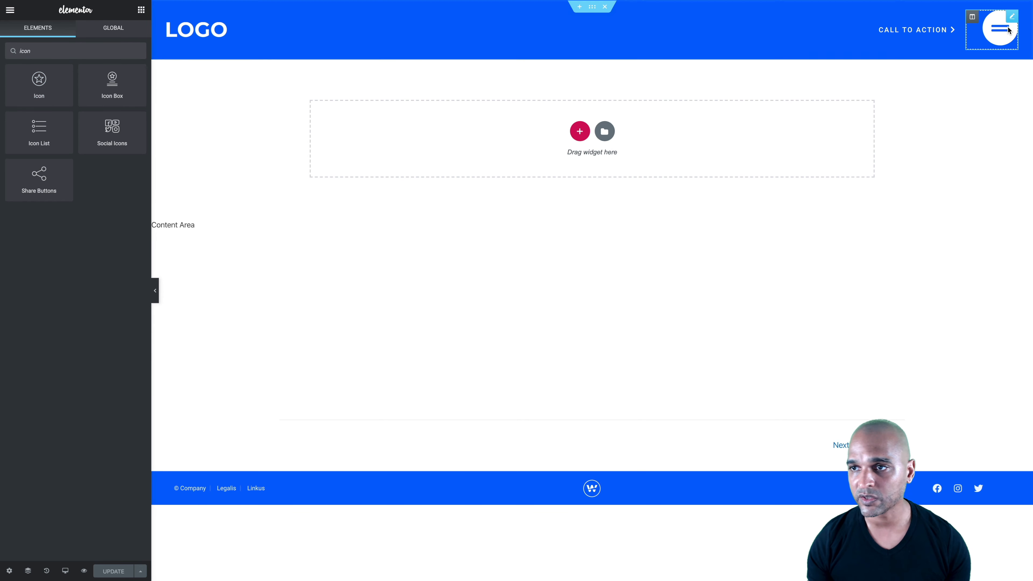
Open the icon library for the header's menu icon and search it for bars, navi and ham
{"action": "left_click", "coordinate": [1011, 18]}
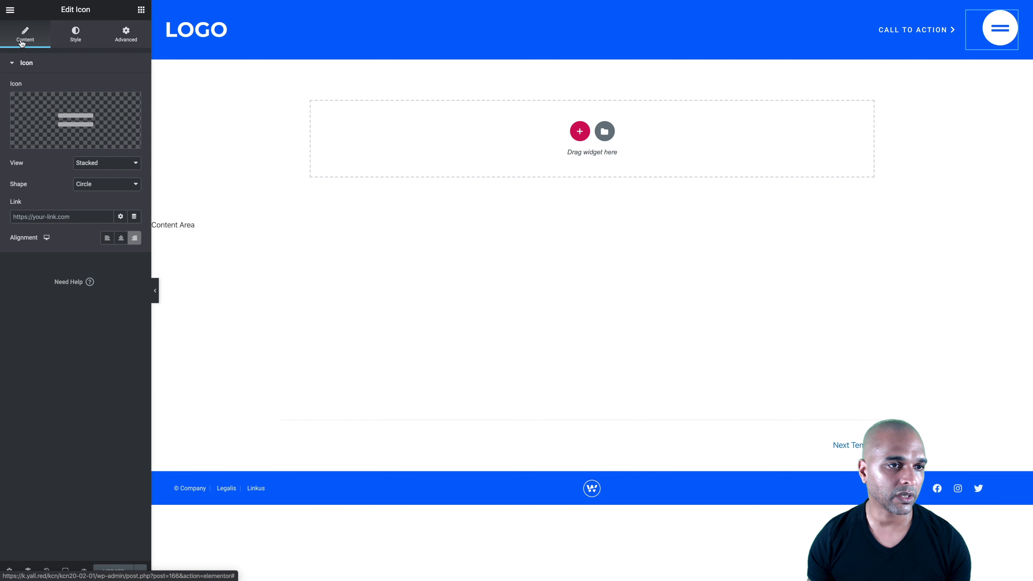
{"action": "left_click", "coordinate": [77, 123]}
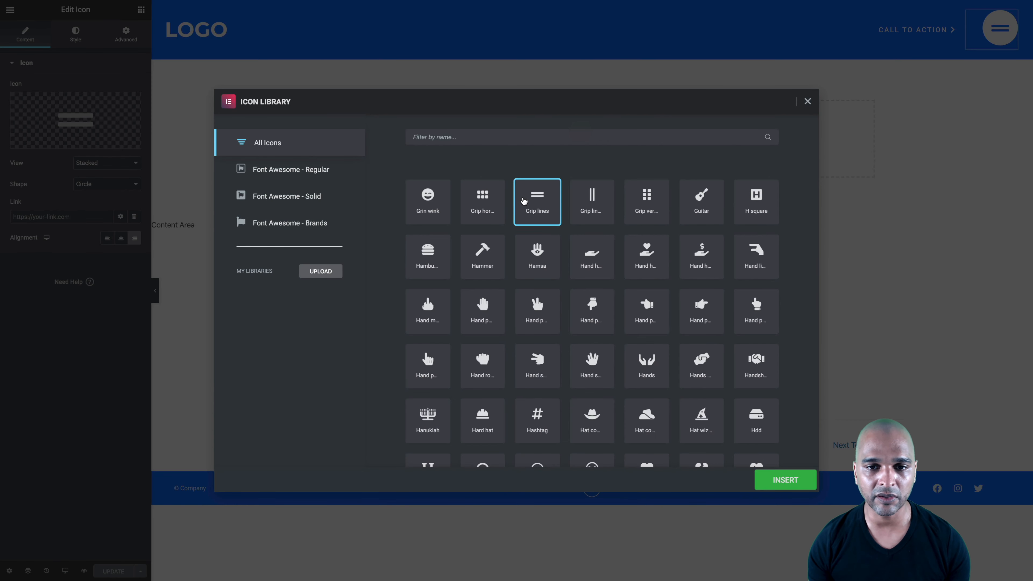
{"action": "left_click", "coordinate": [443, 137]}
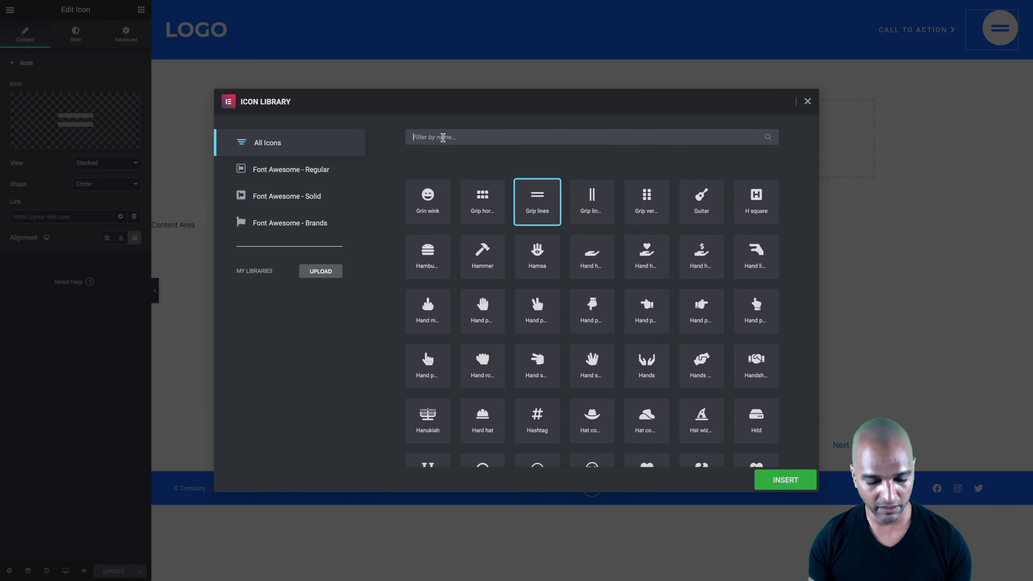
{"action": "type", "text": "bars"}
{"action": "key", "text": "ctrl+a"}
{"action": "type", "text": "navi"}
{"action": "key", "text": "ctrl+a"}
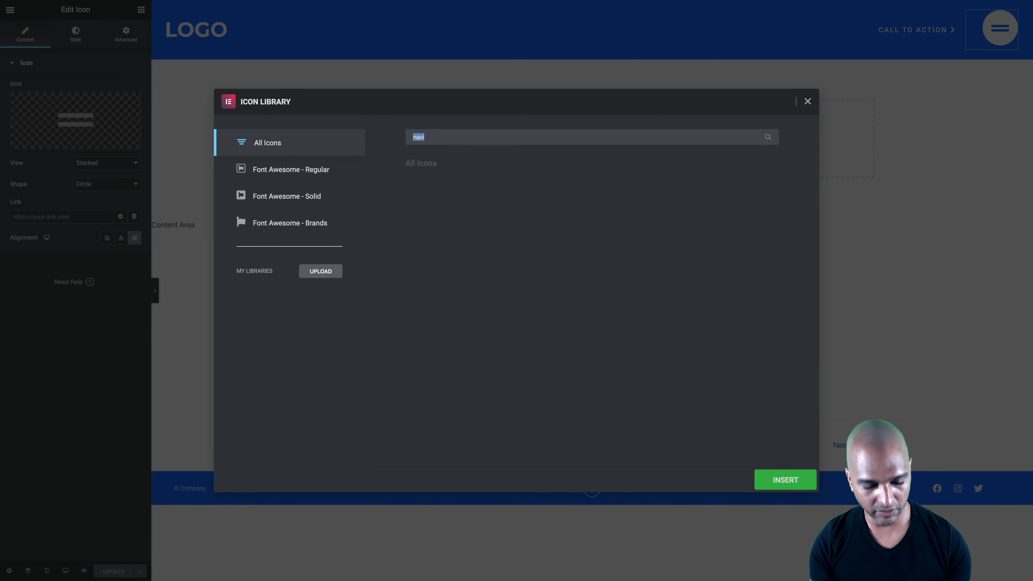
{"action": "type", "text": "ham"}
{"action": "key", "text": "ctrl+a"}
{"action": "key", "text": "BackSpace"}
{"action": "type", "text": "bars"}
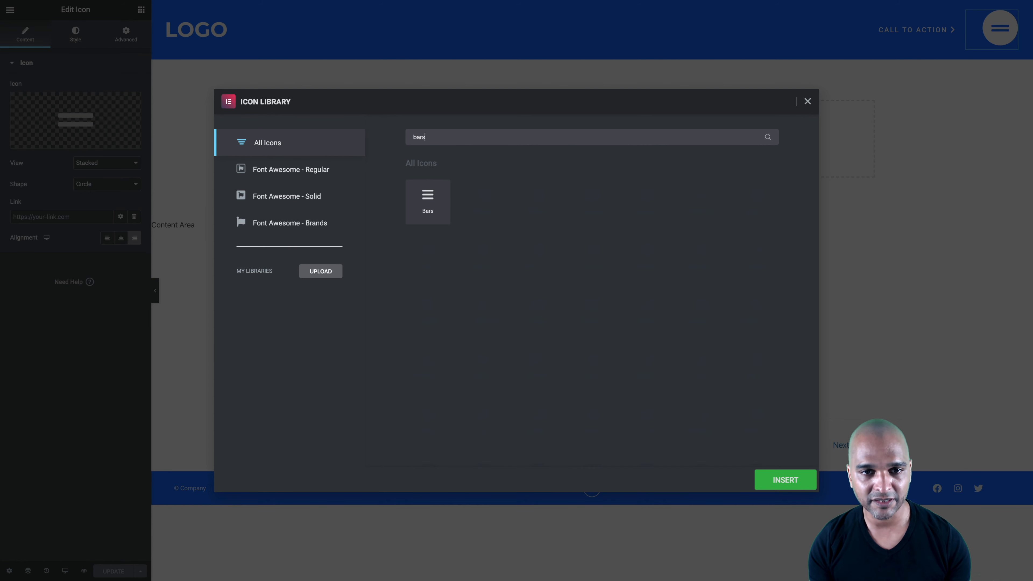
Filter the icon library by "lines" and insert the Grip lines icon
{"action": "key", "text": "ctrl+a"}
{"action": "type", "text": "lines"}
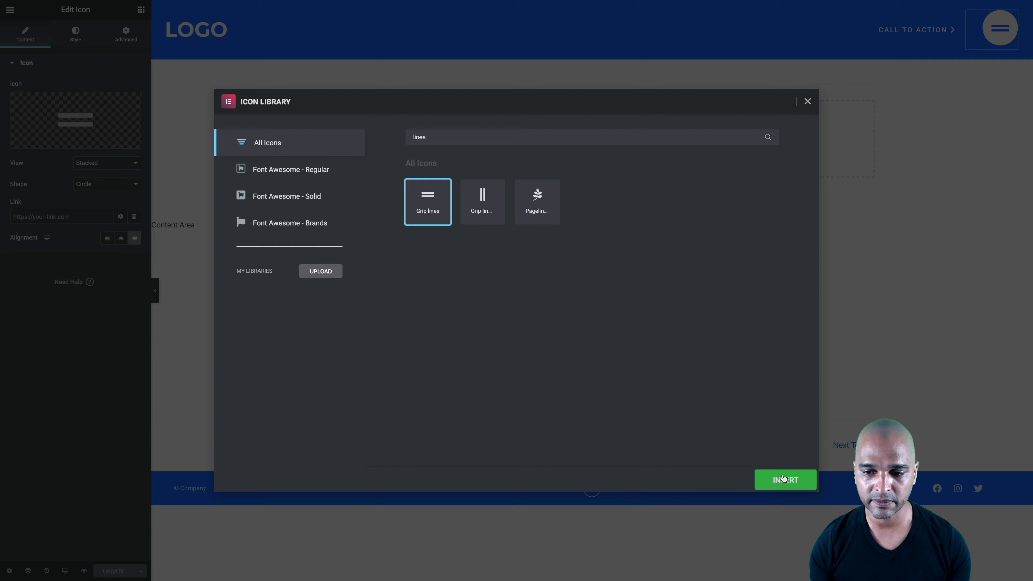
{"action": "left_click", "coordinate": [784, 480]}
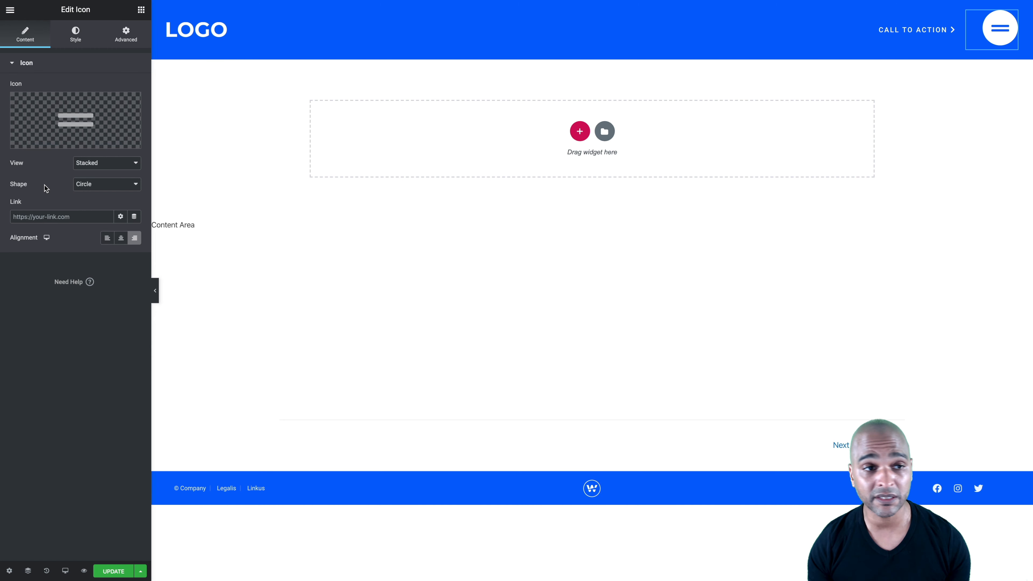
Review the menu icon's style and advanced settings, returning to its content settings
{"action": "left_click", "coordinate": [74, 42]}
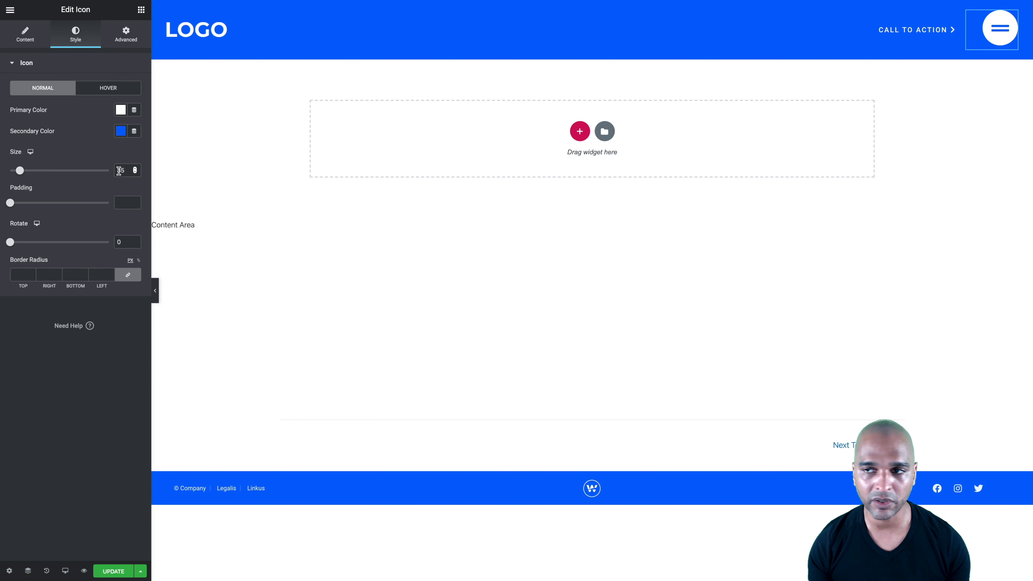
{"action": "left_click", "coordinate": [126, 35]}
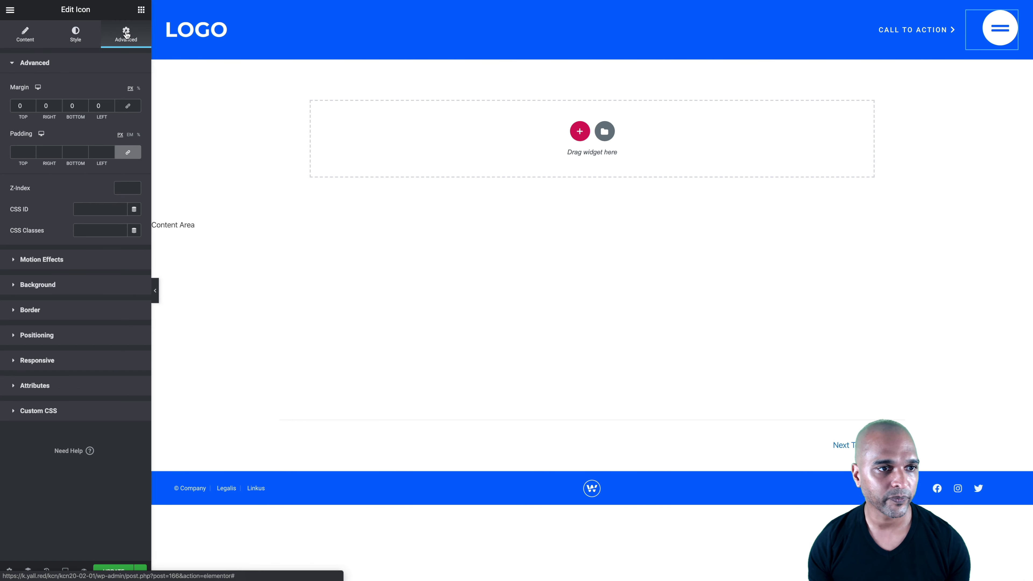
{"action": "left_click", "coordinate": [25, 42]}
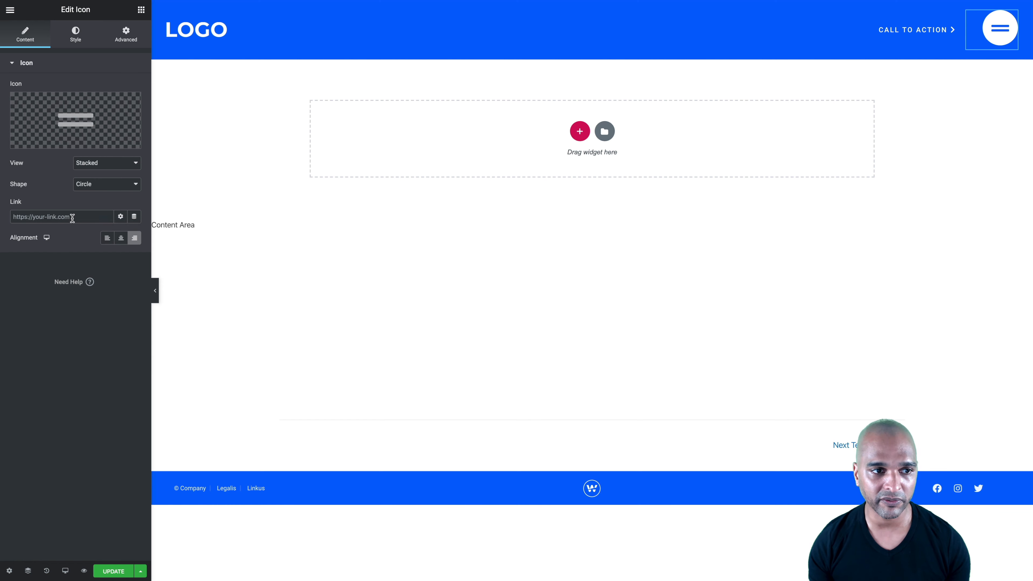
Set the menu icon's link to the dynamic Popup action
{"action": "left_click", "coordinate": [135, 222]}
{"action": "scroll", "coordinate": [48, 312], "scroll_direction": "down", "scroll_amount": 5}
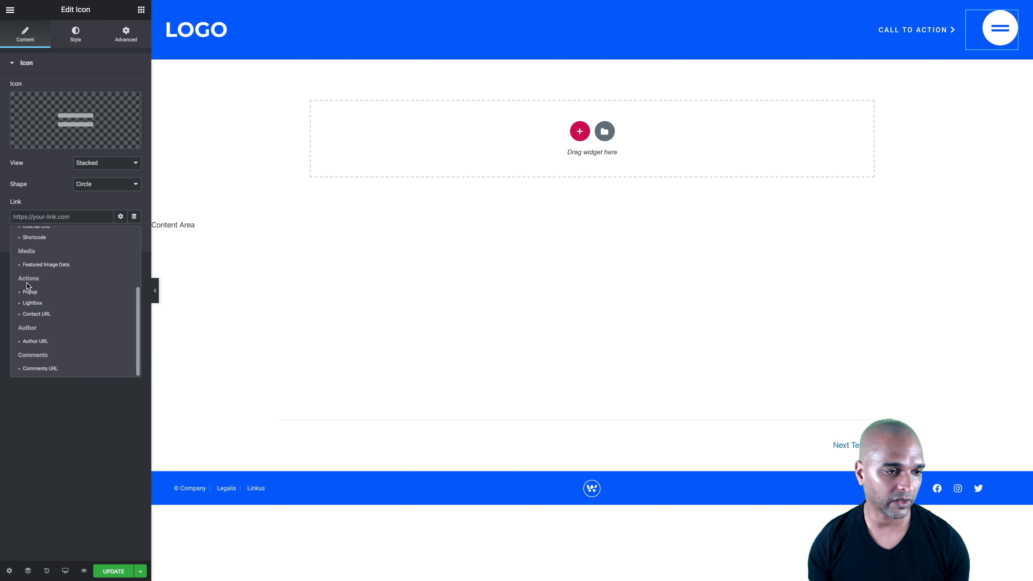
{"action": "left_click", "coordinate": [28, 292]}
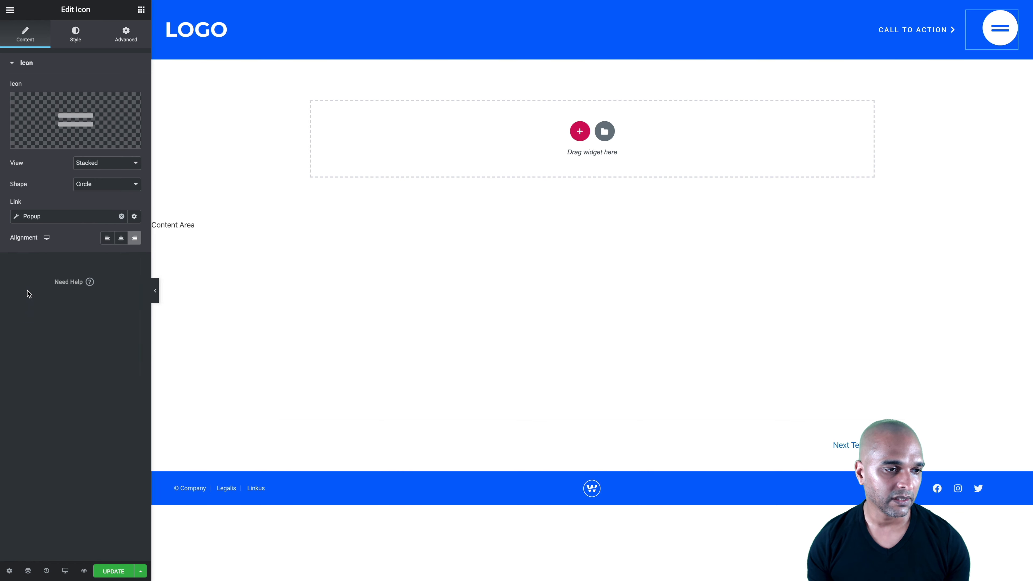
Set the menu icon's Open Popup action to the "Popup: Fullscreen Navigation 01" template and update the header
{"action": "left_click", "coordinate": [16, 218]}
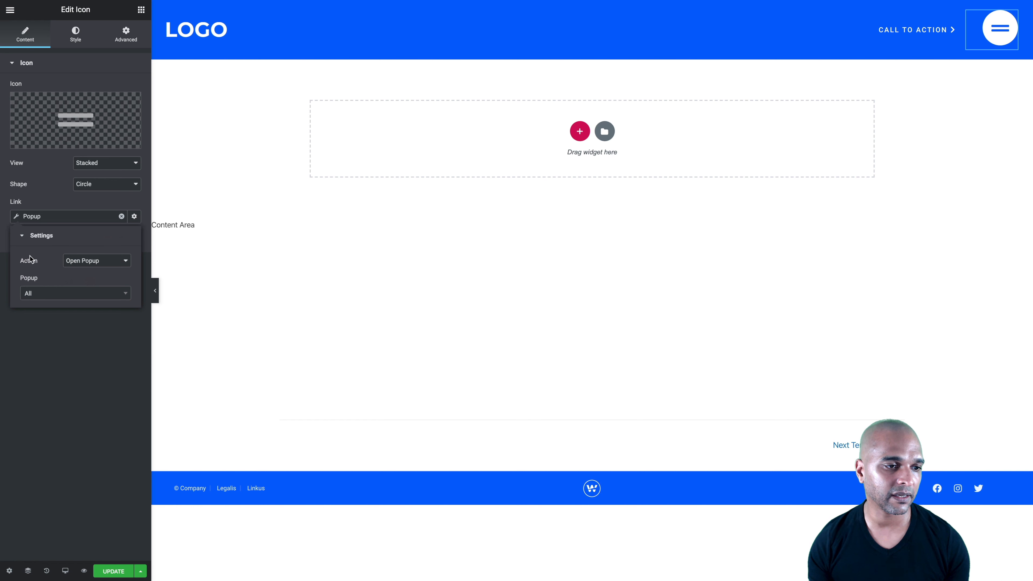
{"action": "left_click", "coordinate": [34, 295]}
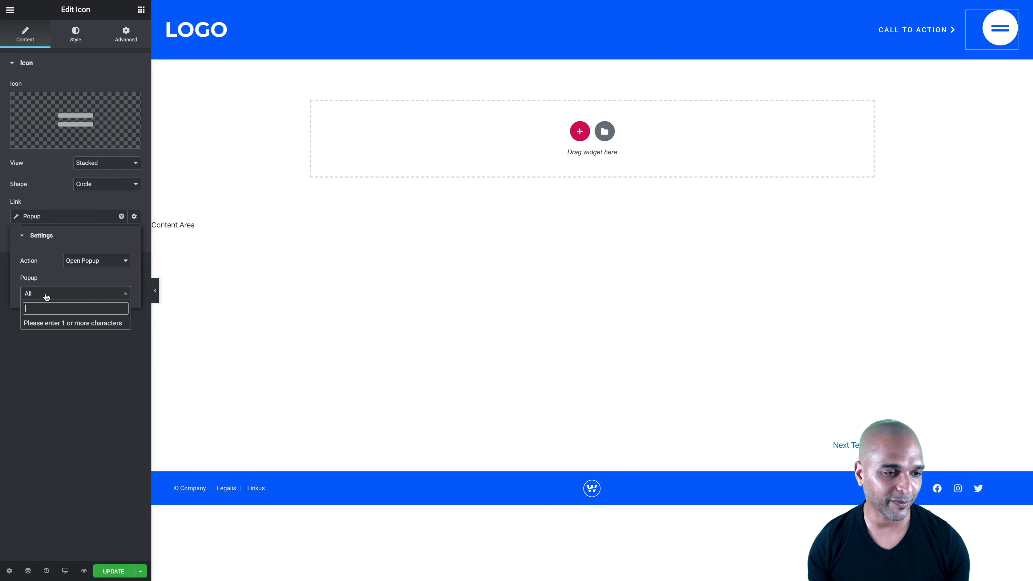
{"action": "type", "text": "pop"}
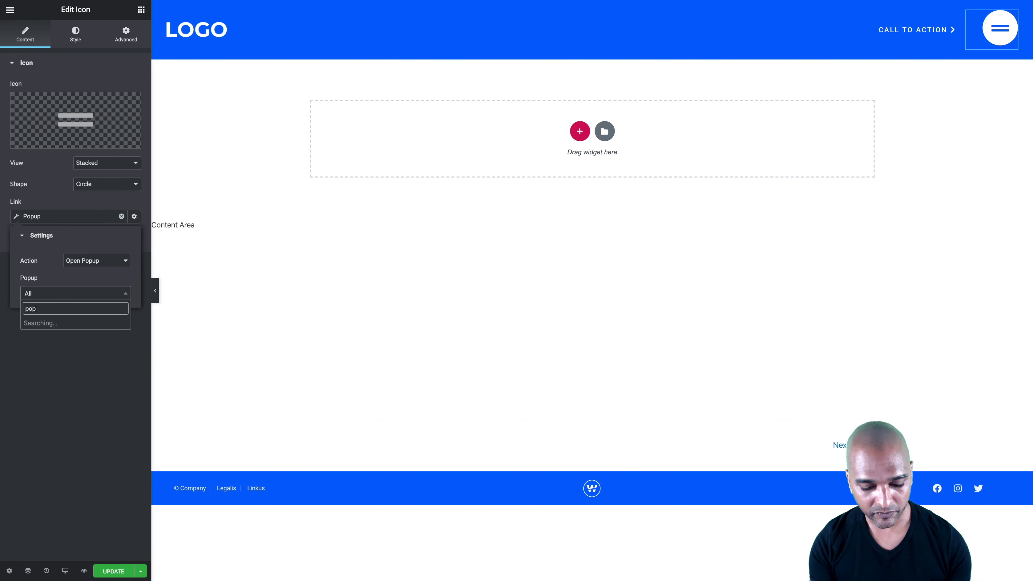
{"action": "type", "text": "up"}
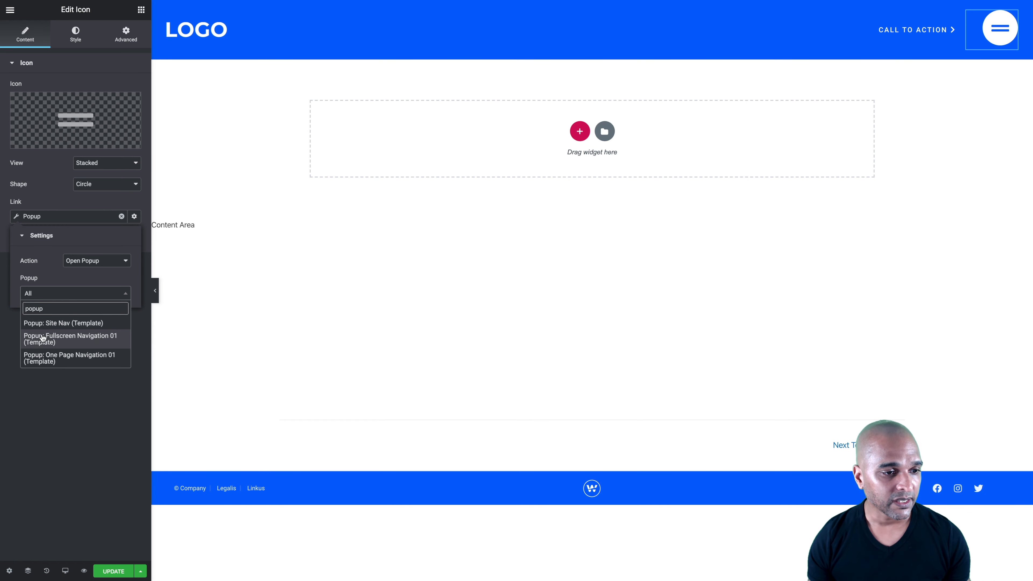
{"action": "left_click", "coordinate": [55, 339]}
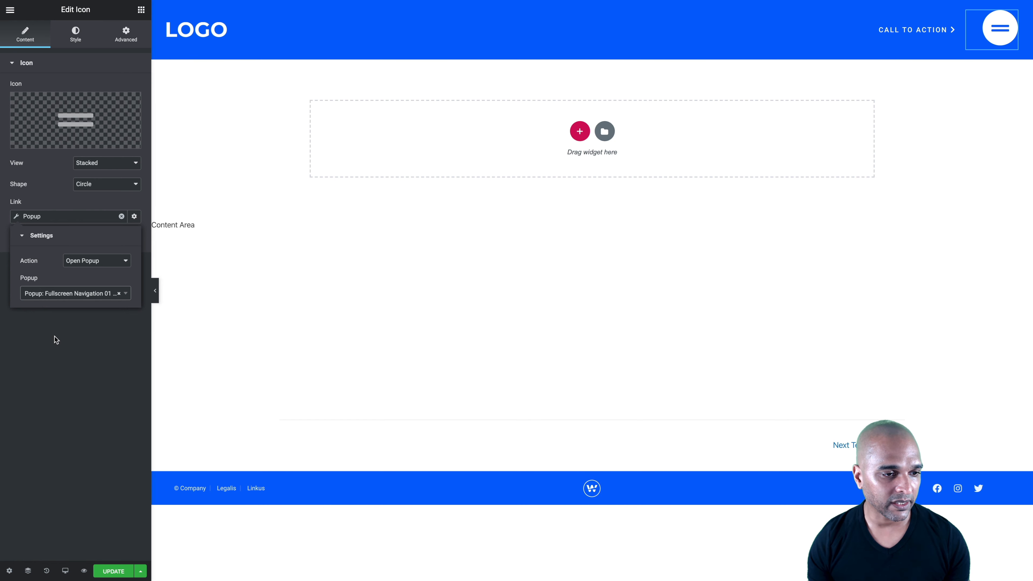
{"action": "left_click", "coordinate": [59, 386]}
{"action": "left_click", "coordinate": [112, 571]}
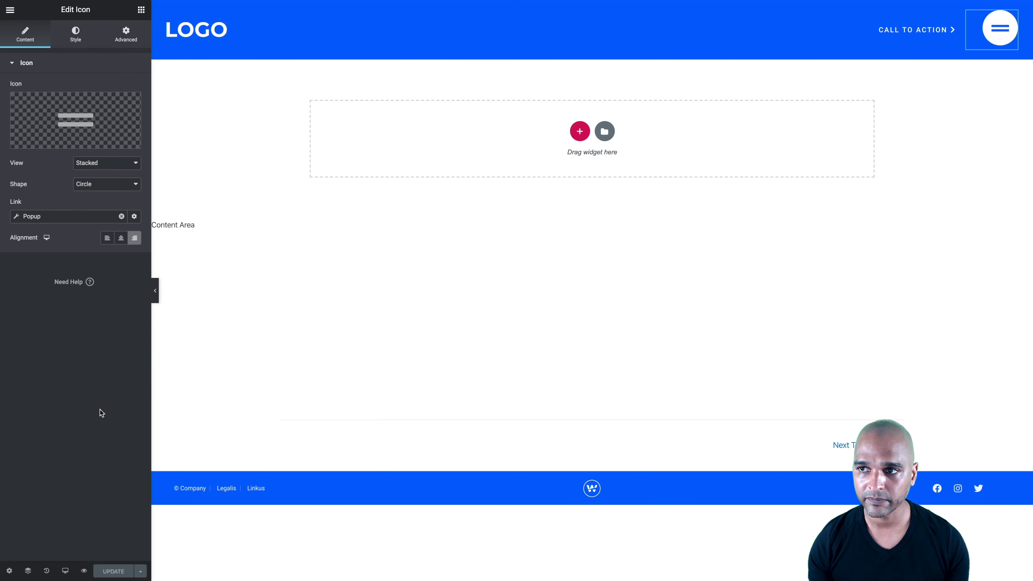
Test the header's menu icon by opening the fullscreen popup and closing it again
{"action": "left_click", "coordinate": [1004, 19]}
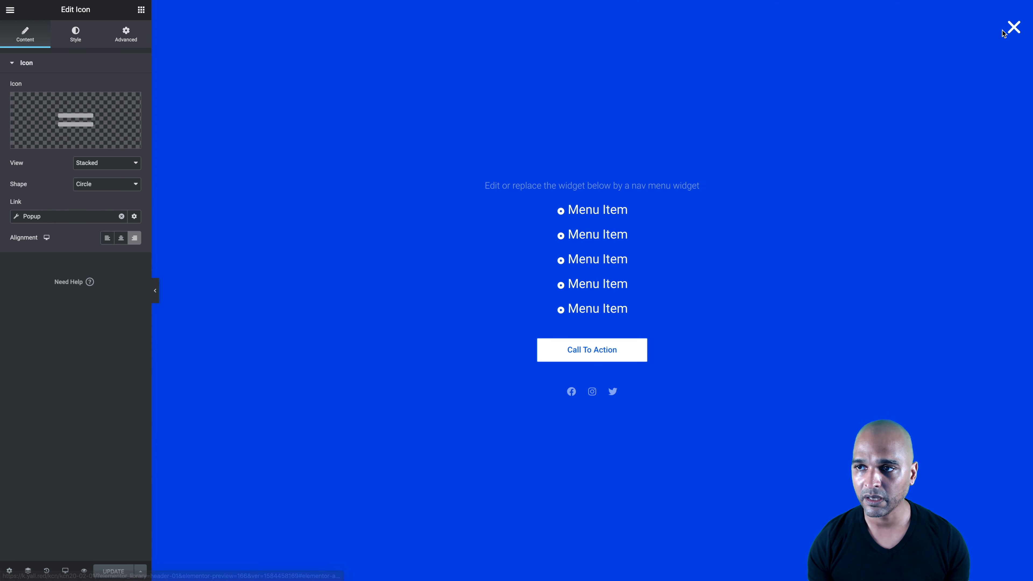
{"action": "left_click", "coordinate": [1014, 31]}
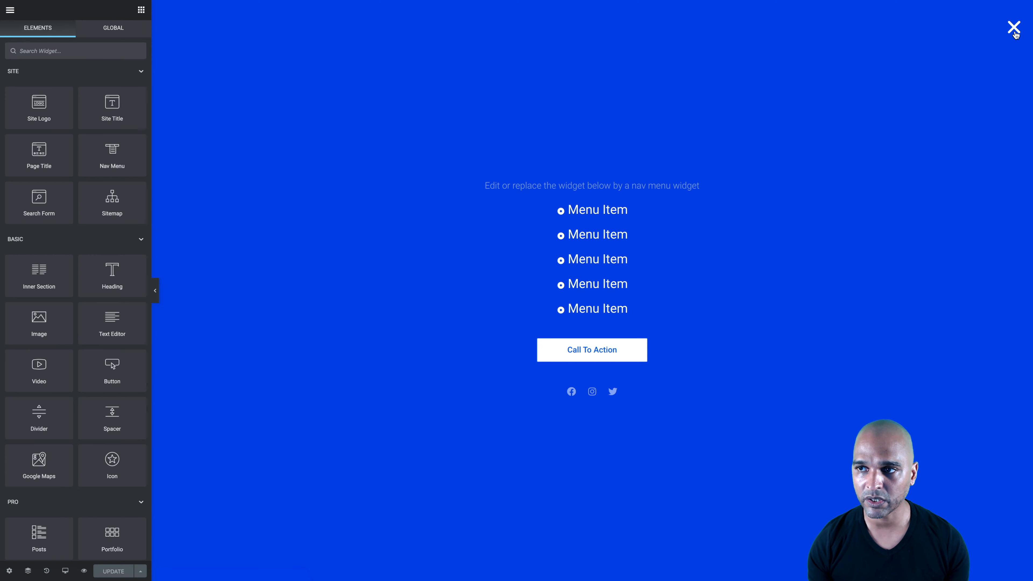
{"action": "left_click", "coordinate": [1014, 34]}
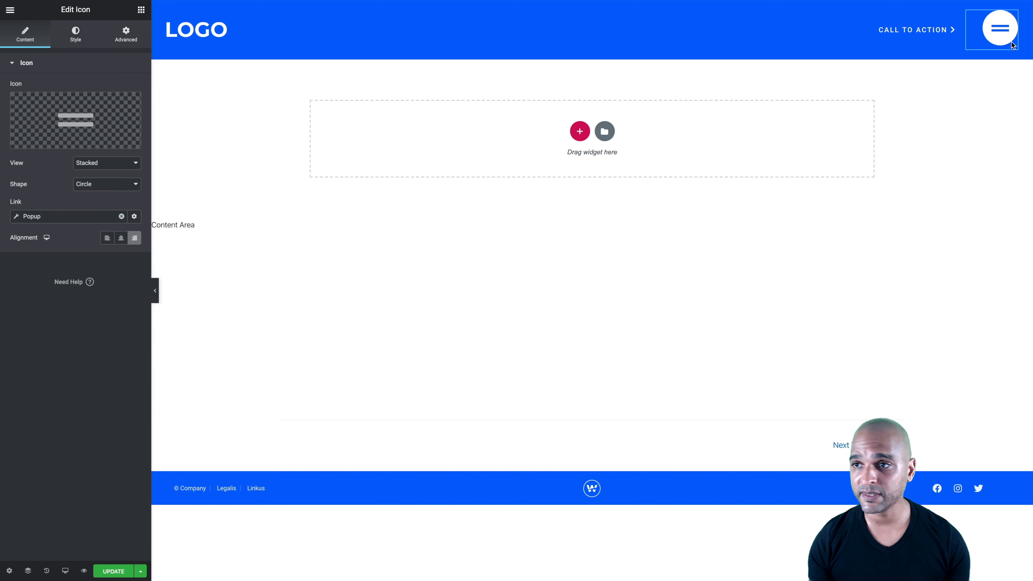
Give the menu icon the CSS ID "open-btn" and update the header template
{"action": "left_click", "coordinate": [130, 37]}
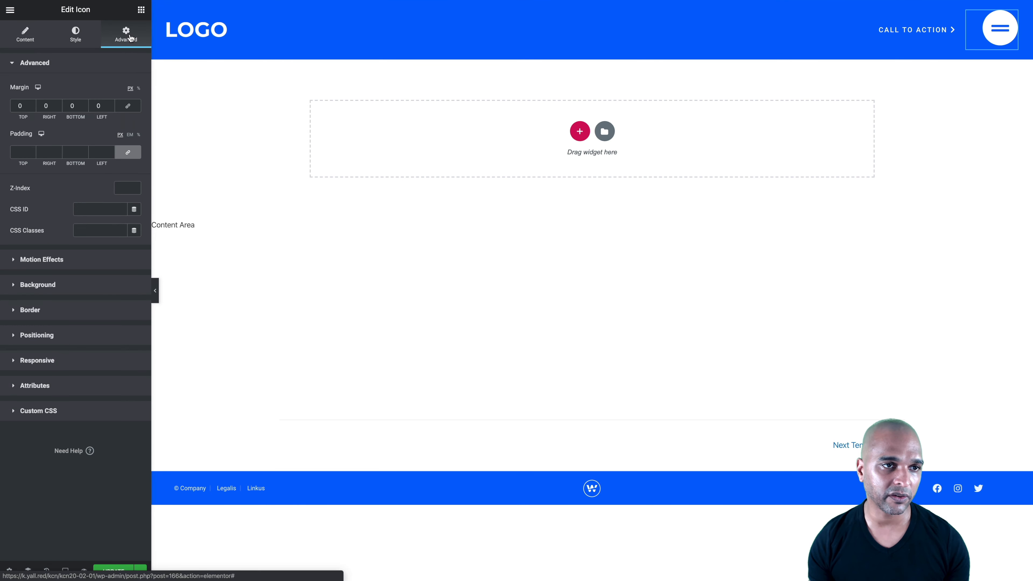
{"action": "left_click", "coordinate": [78, 210]}
{"action": "type", "text": "op"}
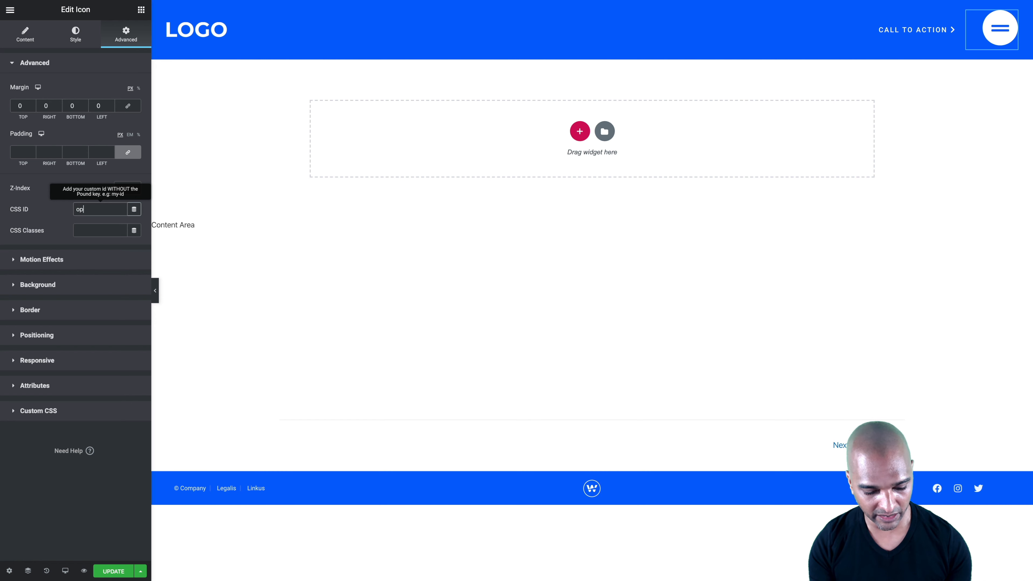
{"action": "type", "text": "en-btn"}
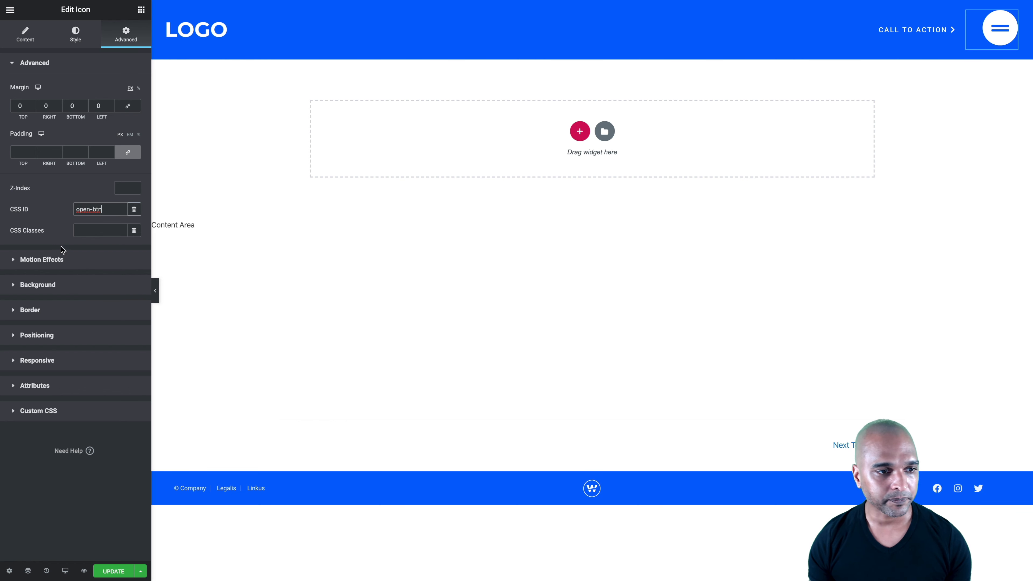
{"action": "left_click", "coordinate": [108, 572]}
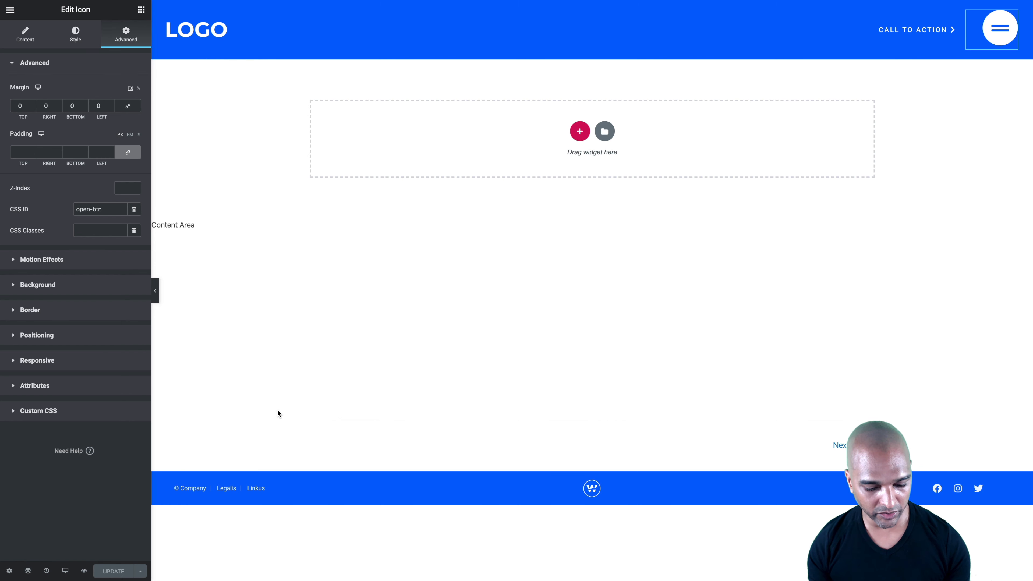
Show the Navigator, collapse the Header - Regular section and select it
{"action": "key", "text": "super+i"}
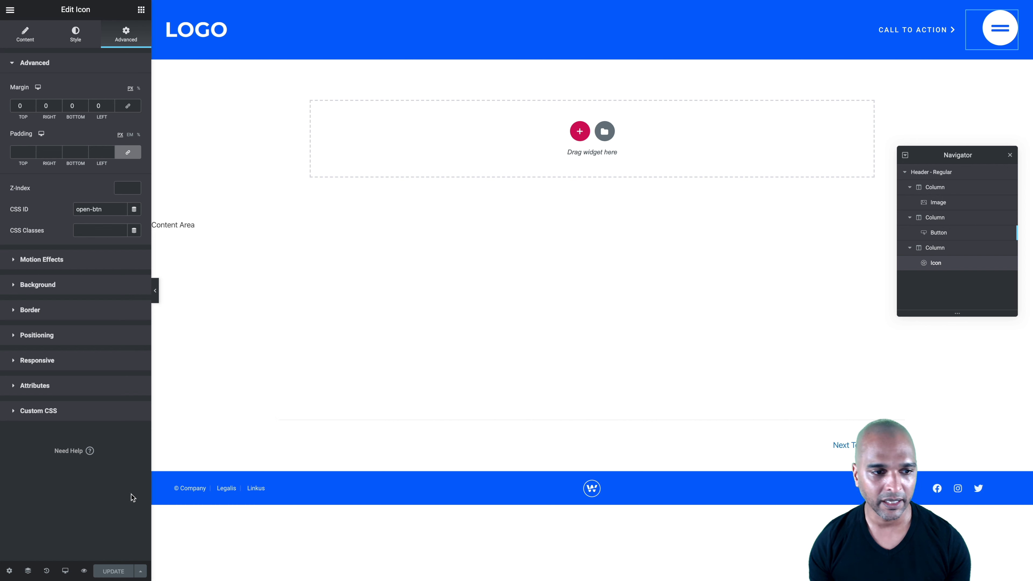
{"action": "left_click", "coordinate": [27, 571]}
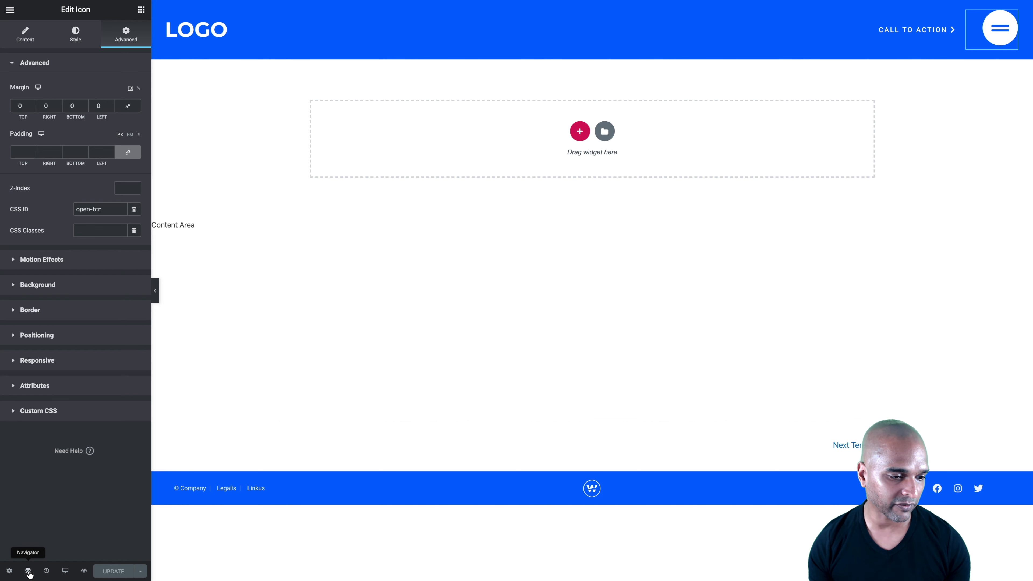
{"action": "left_click", "coordinate": [29, 573]}
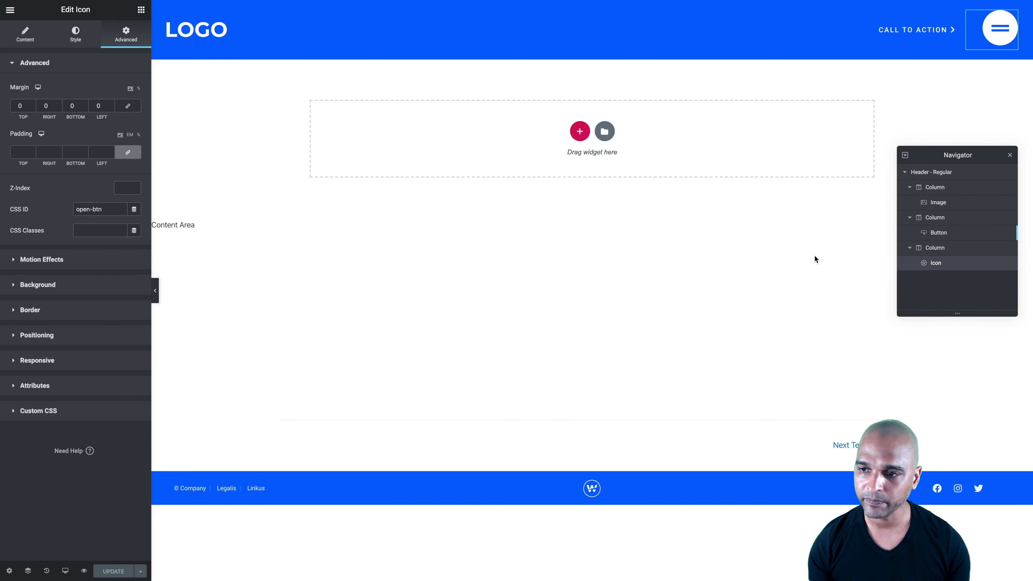
{"action": "left_click", "coordinate": [903, 172]}
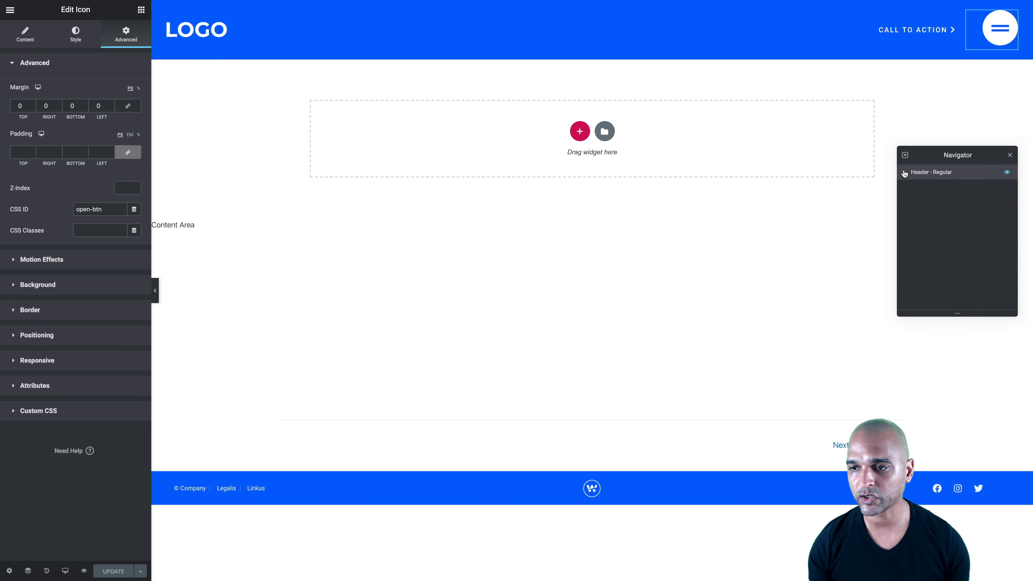
{"action": "left_click", "coordinate": [933, 175]}
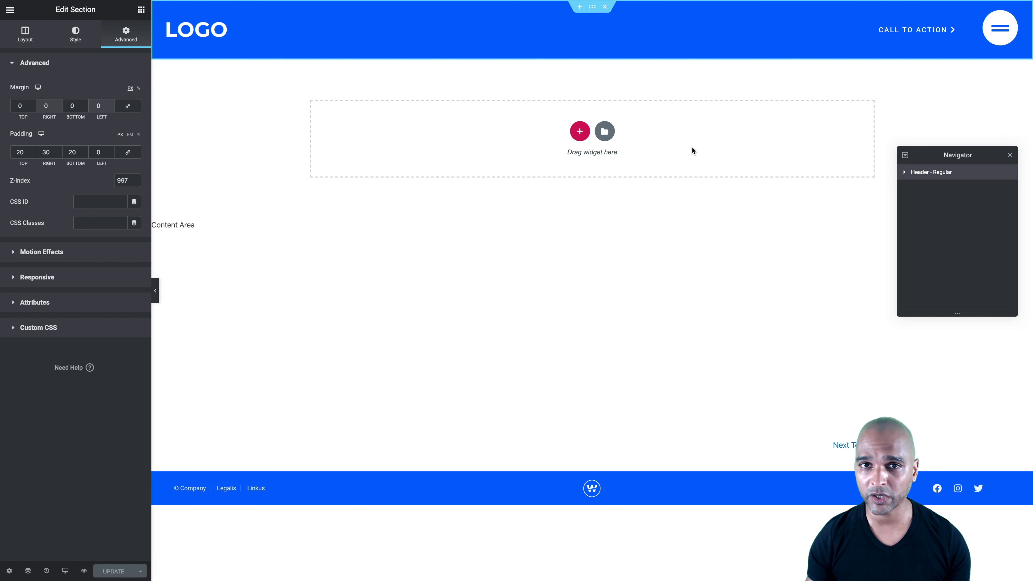
Demonstrate the menu icon's opening and closing behaviour on the finished demo page
{"action": "left_click", "coordinate": [1001, 30]}
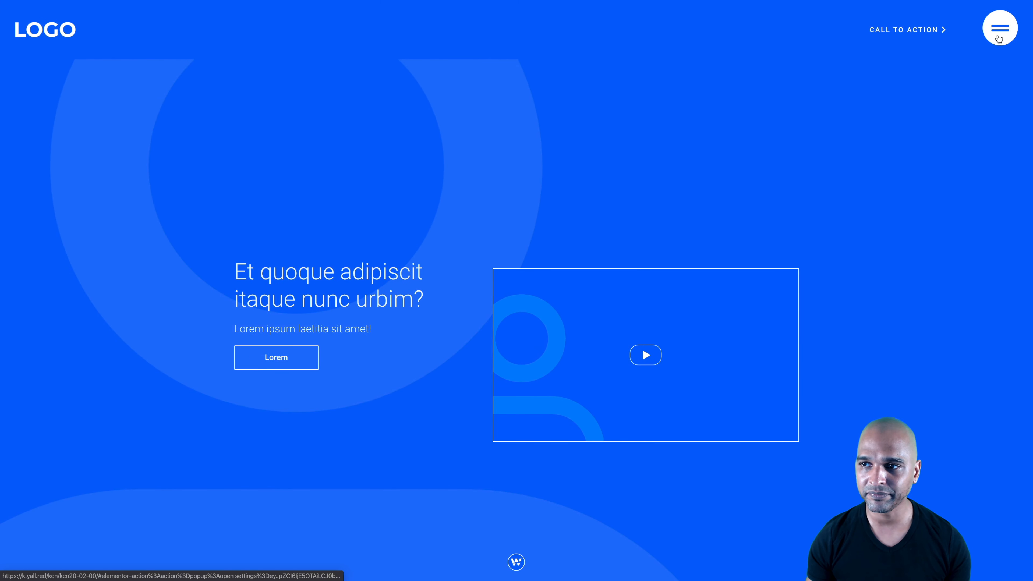
{"action": "left_click", "coordinate": [993, 37]}
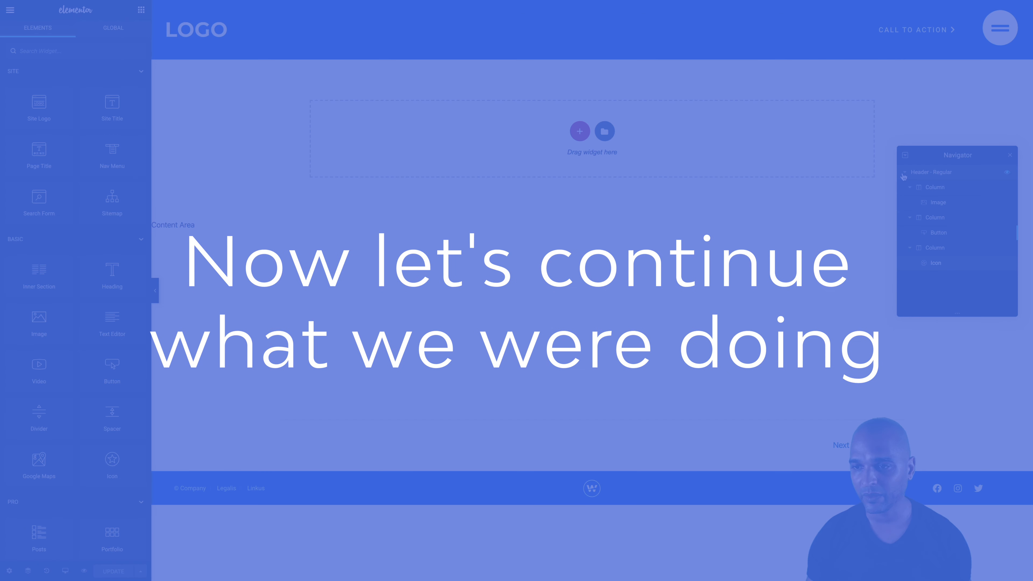
Collapse the Header - Regular section in the Navigator and duplicate it
{"action": "left_click", "coordinate": [903, 174]}
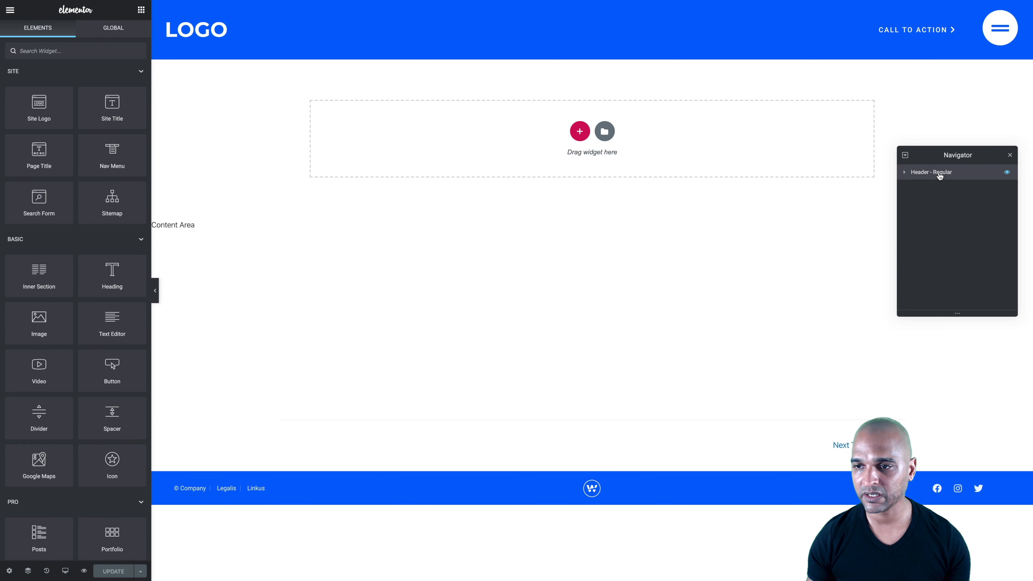
{"action": "right_click", "coordinate": [939, 174]}
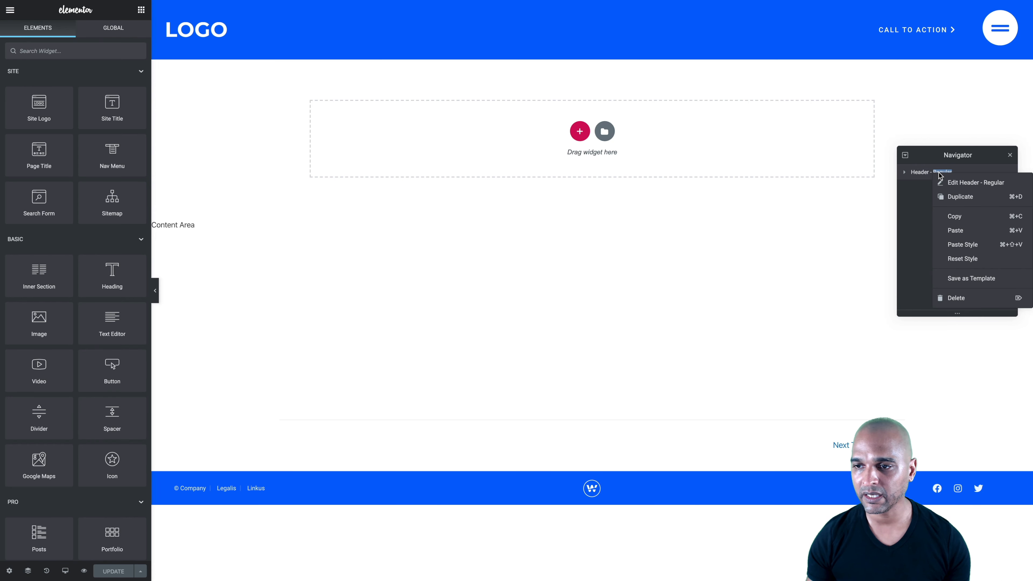
{"action": "left_click", "coordinate": [950, 199]}
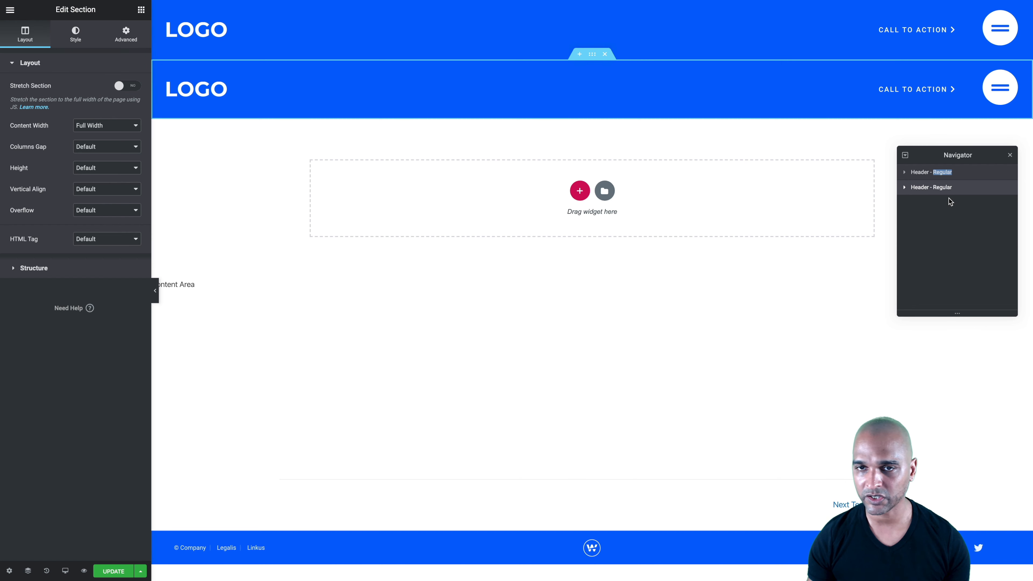
Delete the logo image and the Call To Action button from the duplicated header section
{"action": "right_click", "coordinate": [205, 90]}
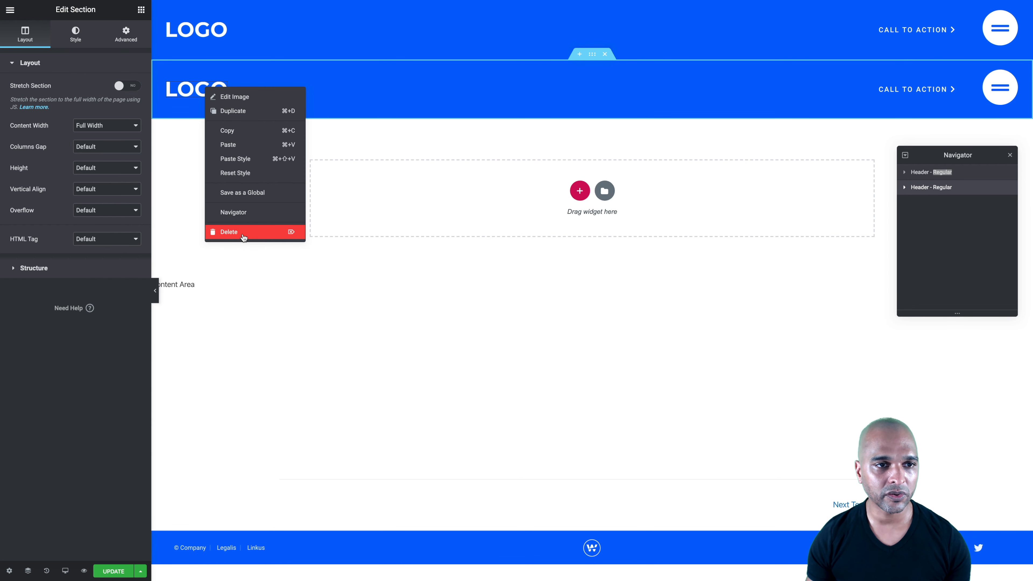
{"action": "left_click", "coordinate": [243, 237]}
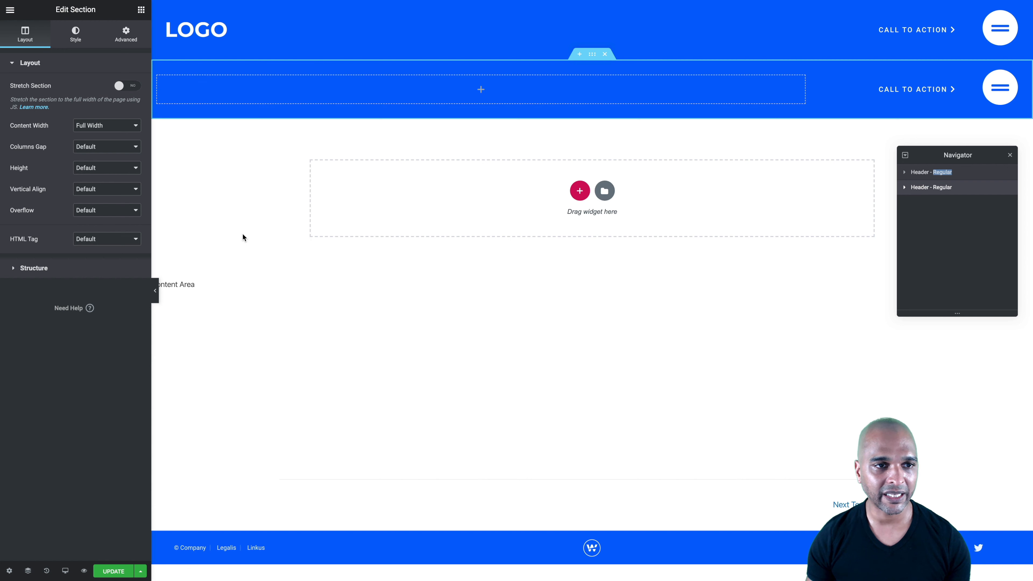
{"action": "right_click", "coordinate": [883, 91]}
{"action": "left_click", "coordinate": [904, 233]}
{"action": "left_click_drag", "start_coordinate": [928, 155], "coordinate": [919, 226]}
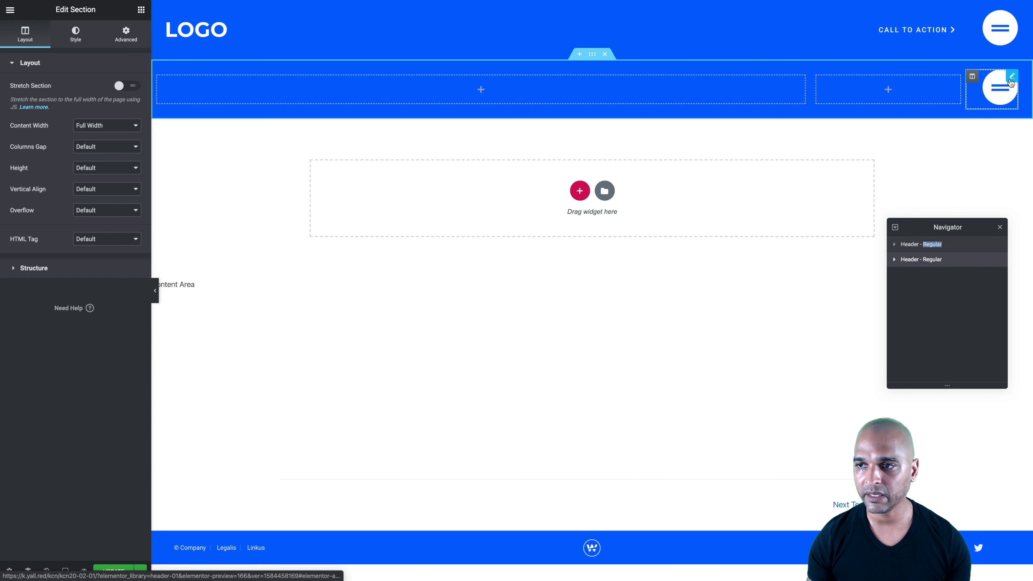
Replace the duplicated header's menu icon with the outlined window-close icon, found by filtering for "close", and clear its Popup link
{"action": "left_click", "coordinate": [1011, 81]}
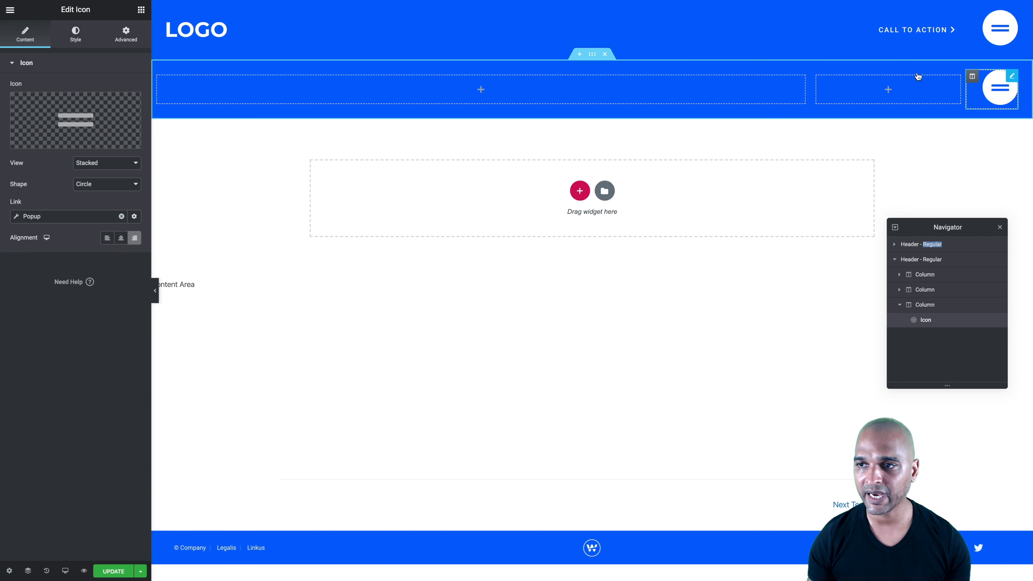
{"action": "left_click", "coordinate": [71, 123]}
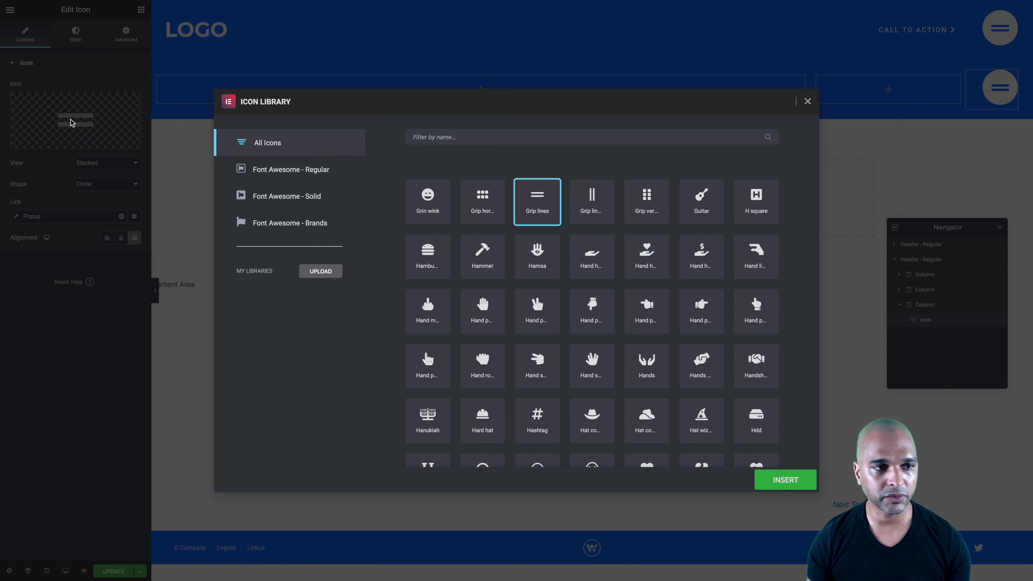
{"action": "left_click", "coordinate": [487, 137]}
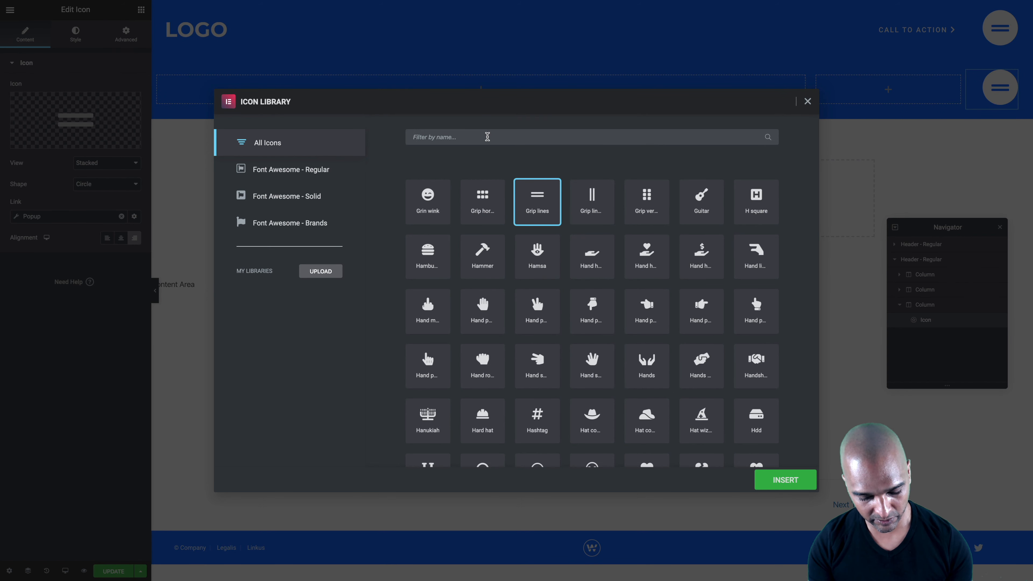
{"action": "type", "text": "close"}
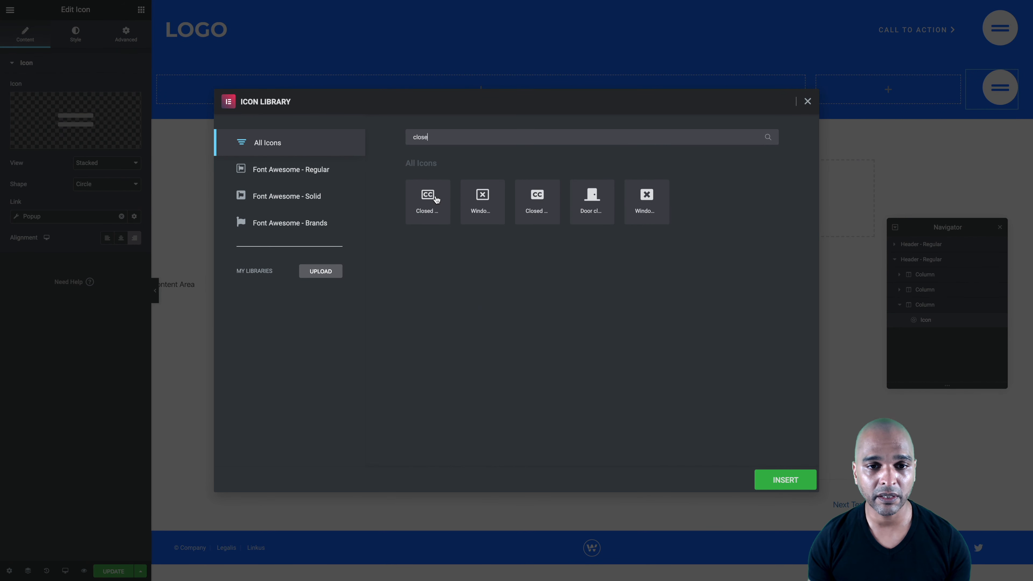
{"action": "left_click", "coordinate": [483, 196]}
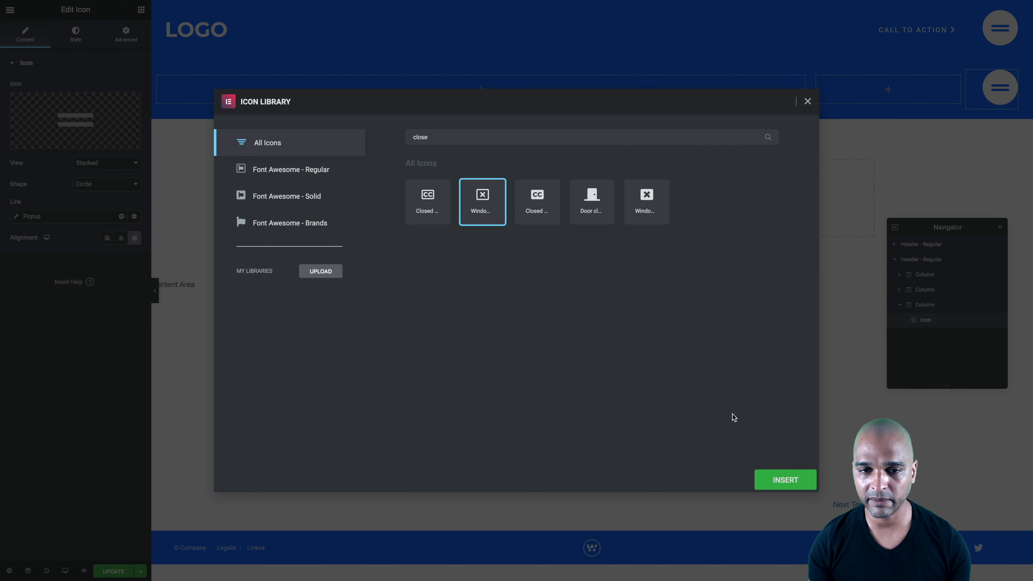
{"action": "left_click", "coordinate": [784, 477]}
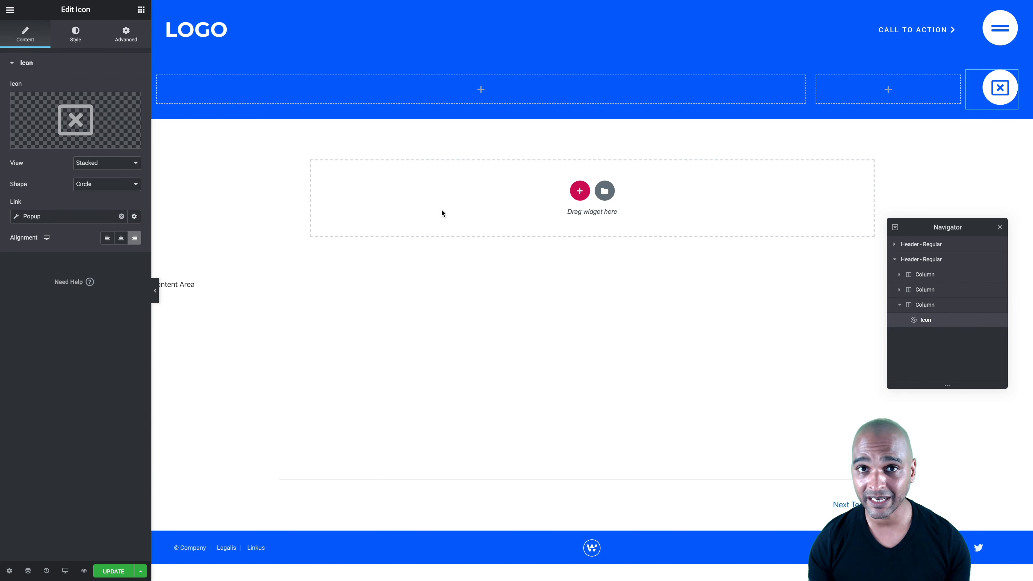
{"action": "left_click", "coordinate": [122, 216]}
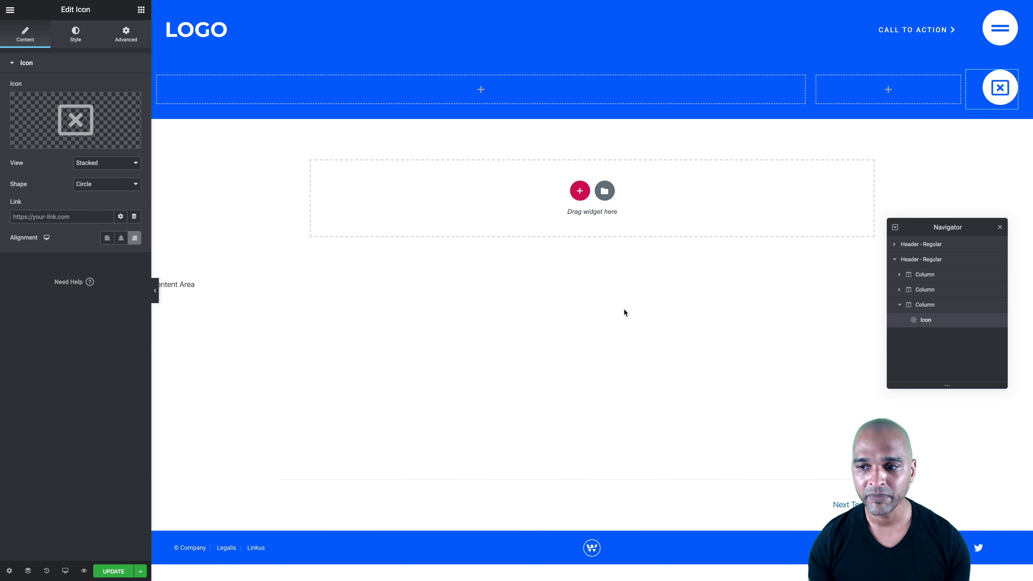
Collapse the duplicated section in the Navigator and rename the original header section as "Open"
{"action": "left_click", "coordinate": [894, 261]}
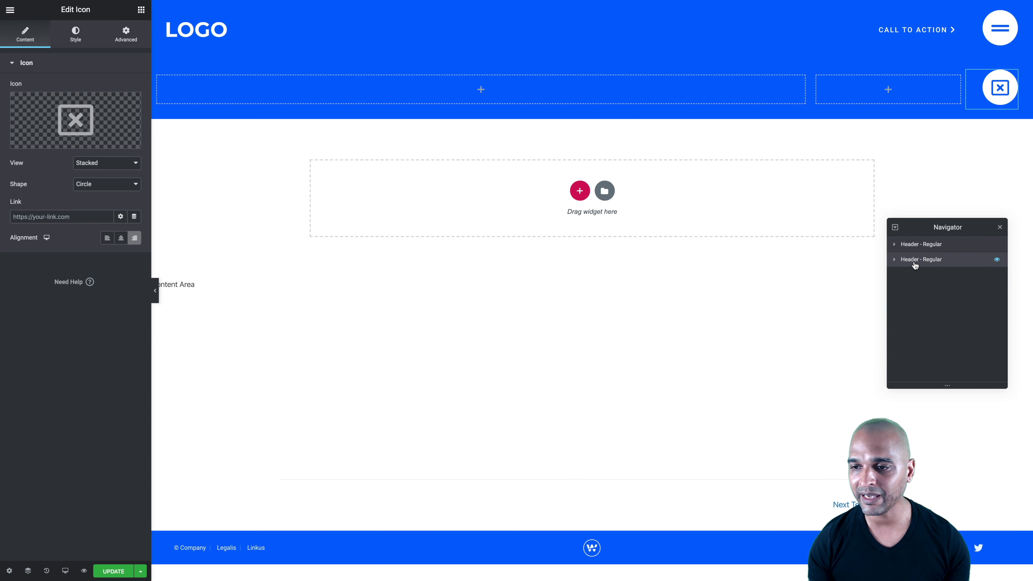
{"action": "double_click", "coordinate": [927, 245]}
{"action": "type", "text": "Open"}
{"action": "key", "text": "Return"}
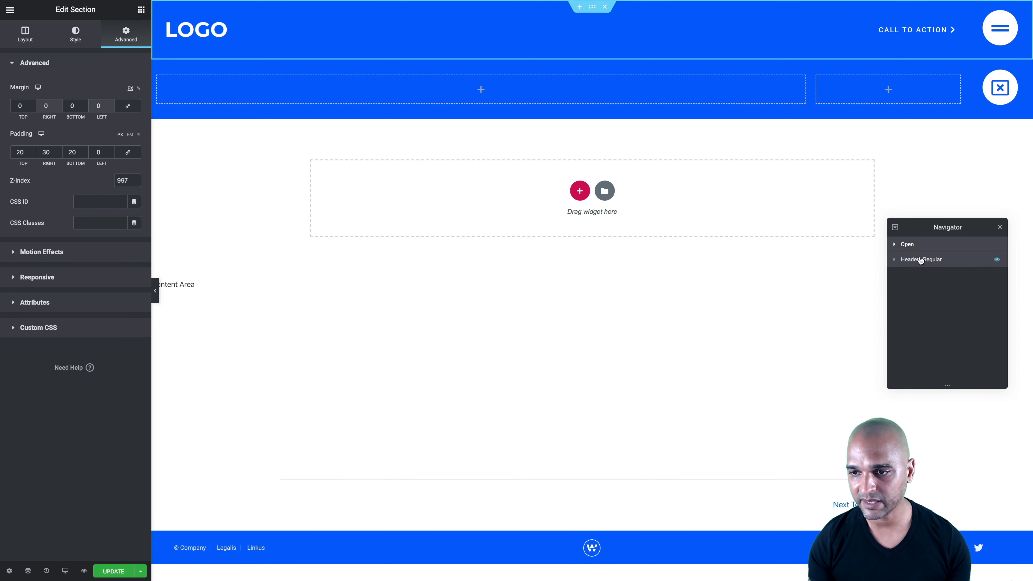
Rename the duplicated Header - Regular section in the Navigator as "Close"
{"action": "double_click", "coordinate": [920, 259]}
{"action": "type", "text": "C"}
{"action": "key", "text": "Return"}
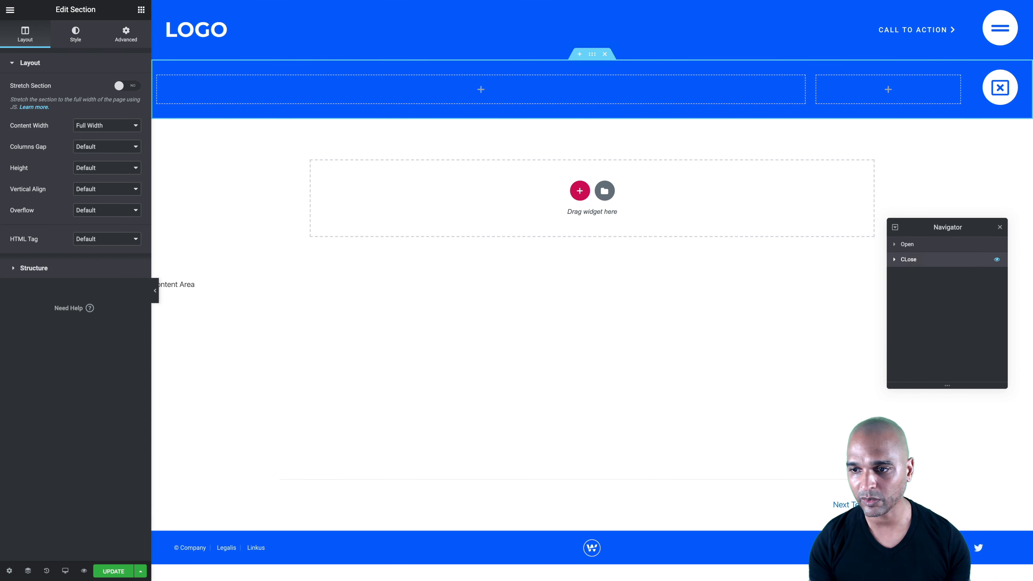
{"action": "double_click", "coordinate": [911, 260]}
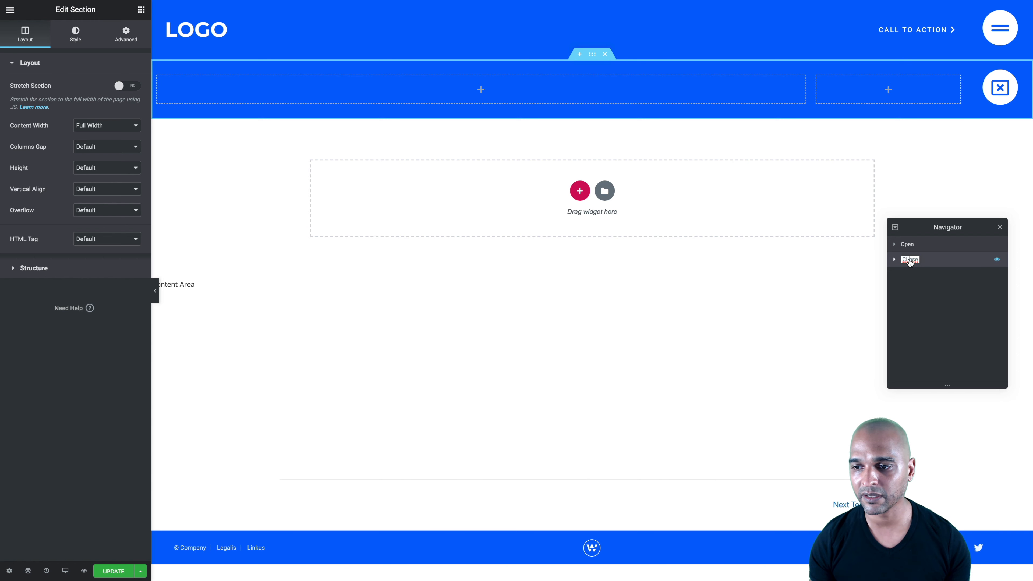
{"action": "type", "text": "Close"}
{"action": "key", "text": "Return"}
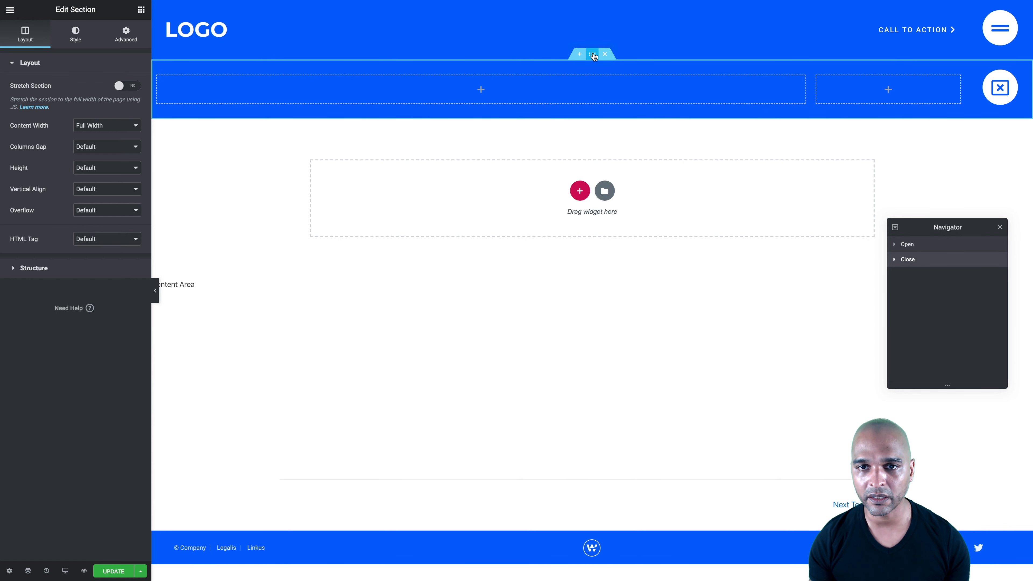
Make the Close section's blue background color fully transparent by reducing its opacity to zero
{"action": "left_click", "coordinate": [73, 36]}
{"action": "left_click", "coordinate": [121, 130]}
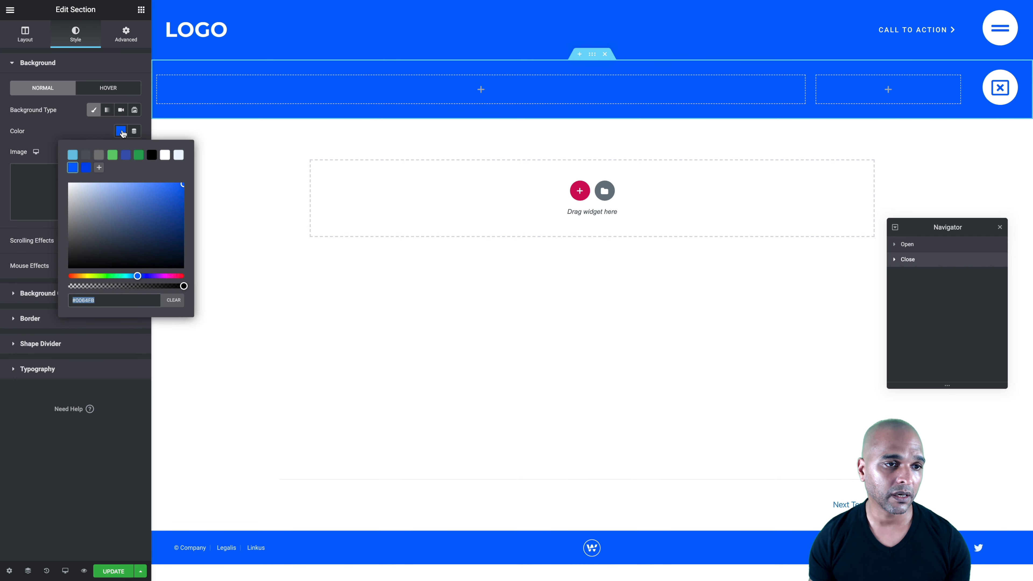
{"action": "left_click_drag", "start_coordinate": [183, 286], "coordinate": [63, 289]}
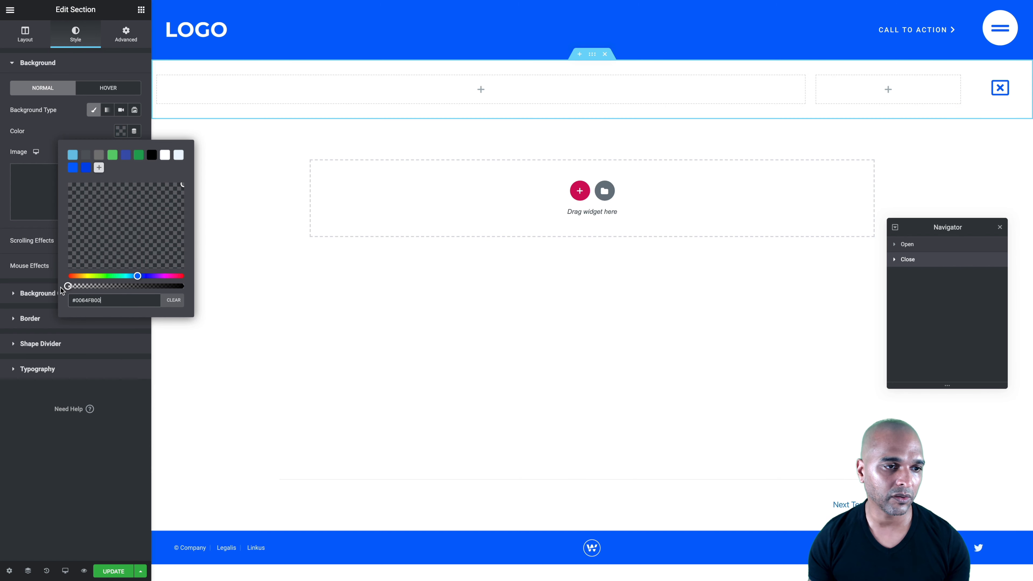
{"action": "left_click", "coordinate": [60, 126]}
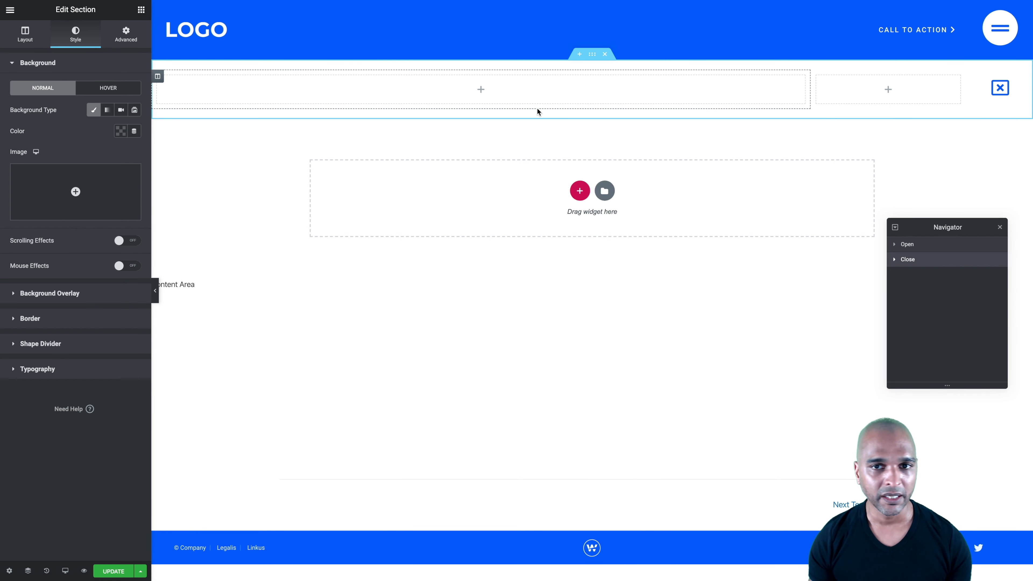
Set the Close section's Sticky motion effect to None and update the template
{"action": "left_click", "coordinate": [126, 36]}
{"action": "left_click", "coordinate": [36, 252]}
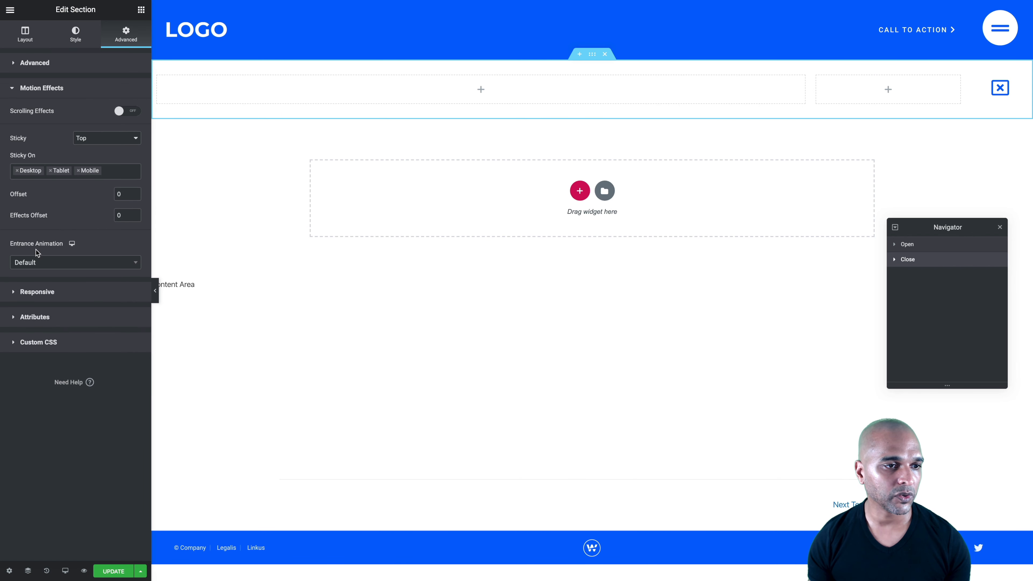
{"action": "left_click", "coordinate": [83, 138]}
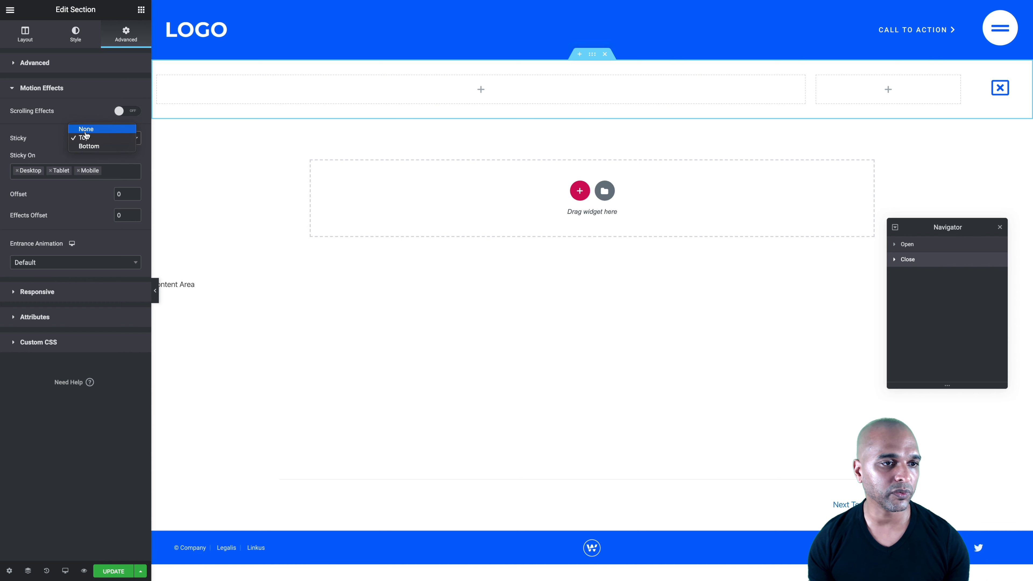
{"action": "left_click", "coordinate": [86, 130]}
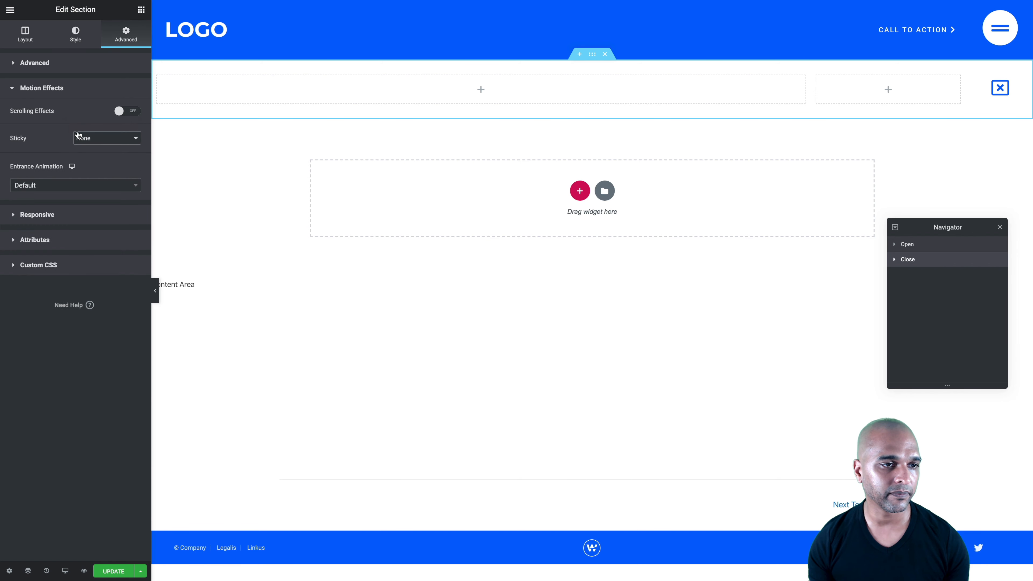
{"action": "left_click", "coordinate": [112, 571]}
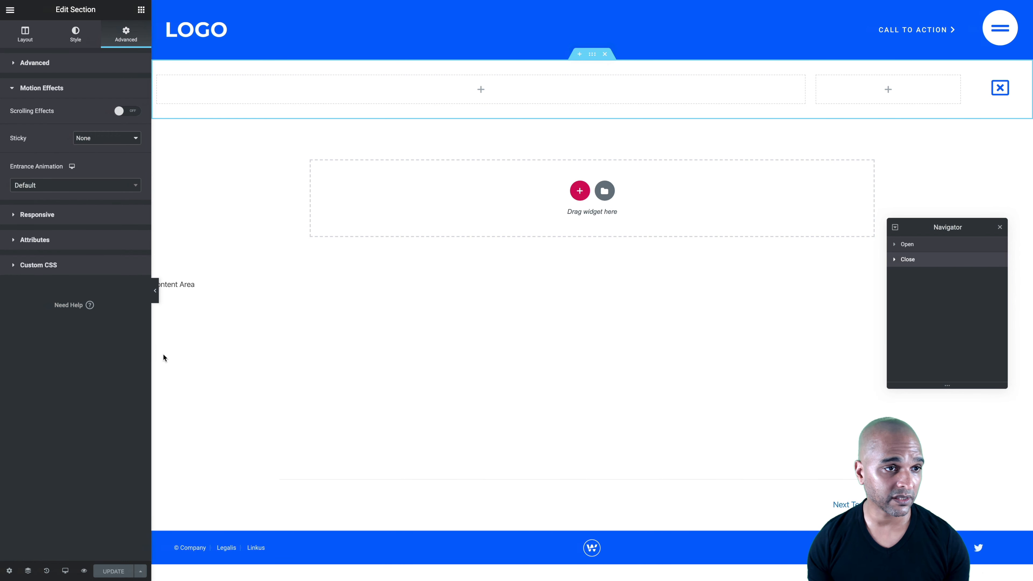
Set the Close section's Z-Index to 999 and add the custom CSS "selector {position:absolute; top:0;}"
{"action": "left_click", "coordinate": [81, 63]}
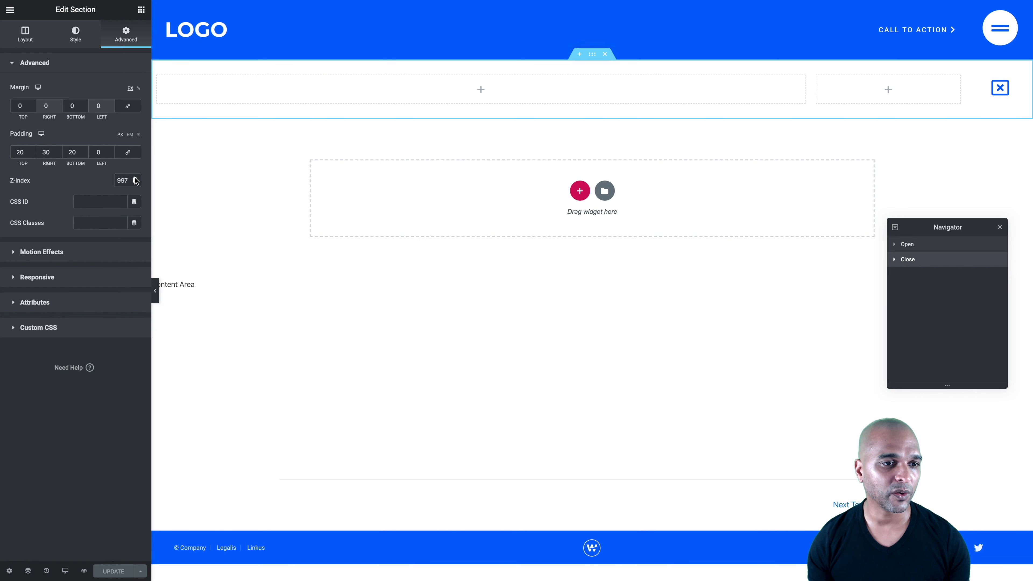
{"action": "left_click", "coordinate": [136, 179]}
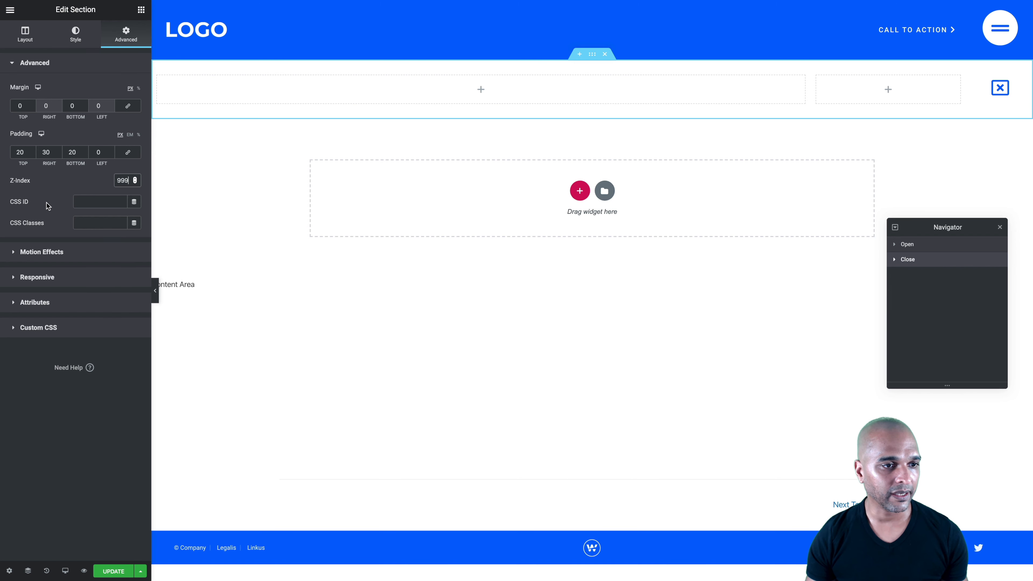
{"action": "left_click", "coordinate": [41, 329]}
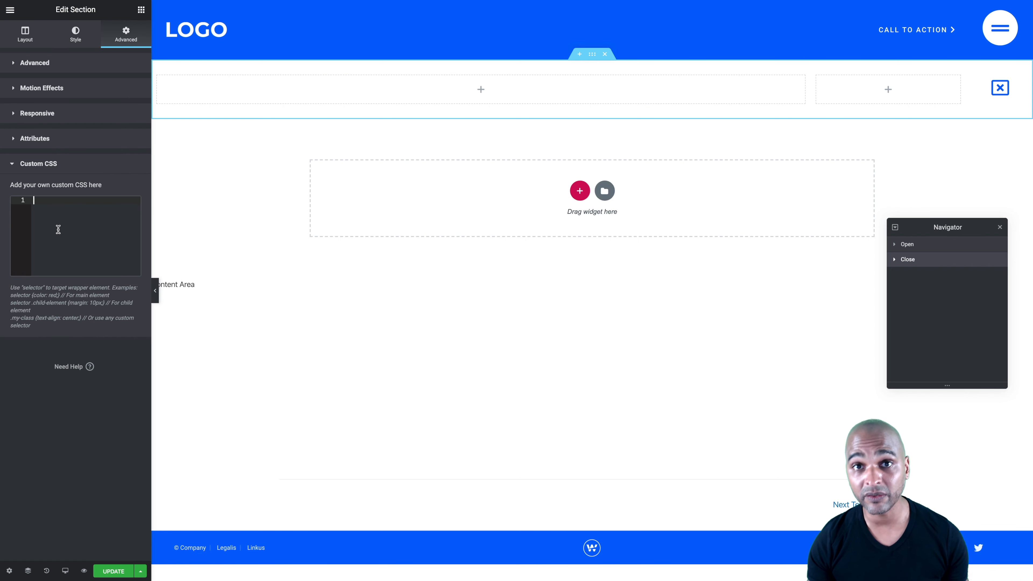
{"action": "type", "text": "selector {position:absolute; top:0;}"}
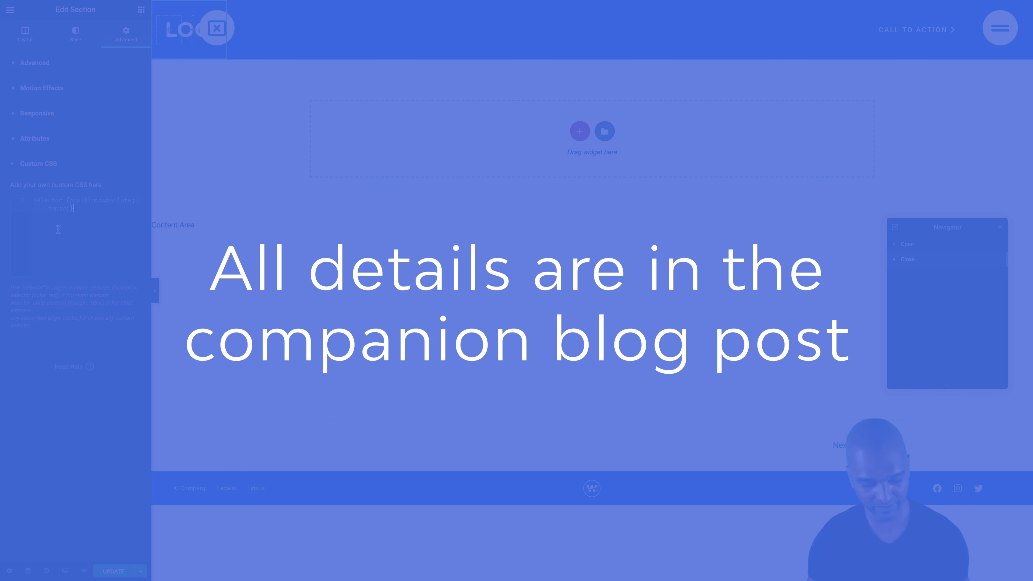
{"action": "key", "text": "ctrl+z"}
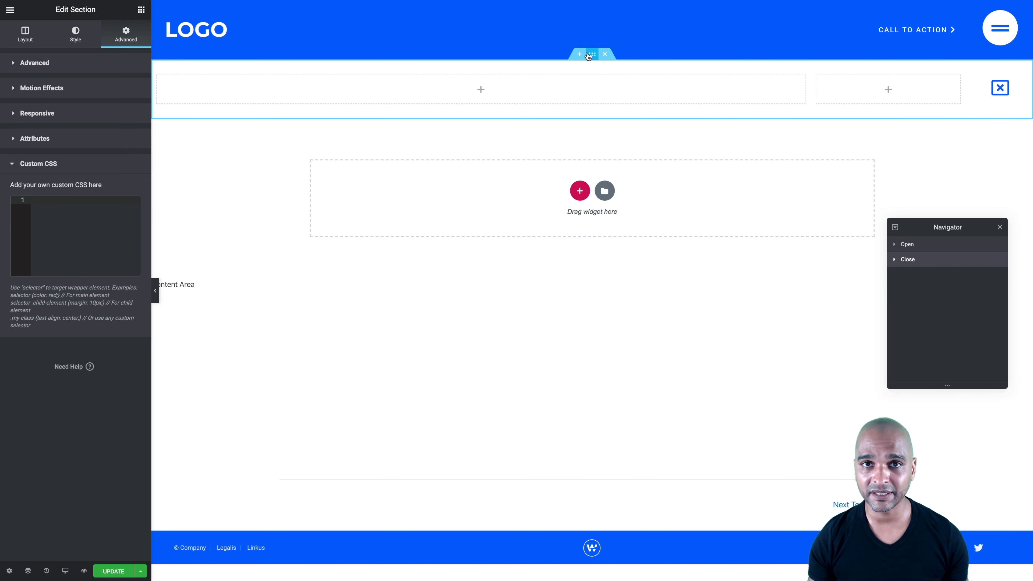
{"action": "left_click", "coordinate": [69, 225]}
{"action": "type", "text": "selector {position:absolute; top:0;}"}
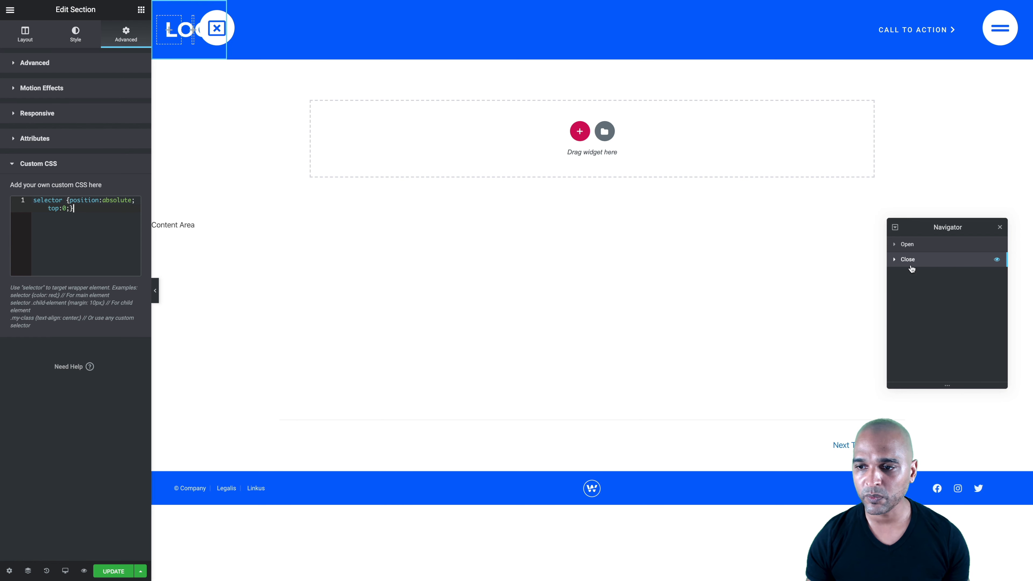
Expand the Close section in the Navigator and delete its two empty columns, keeping only the column with the icon
{"action": "left_click", "coordinate": [894, 260]}
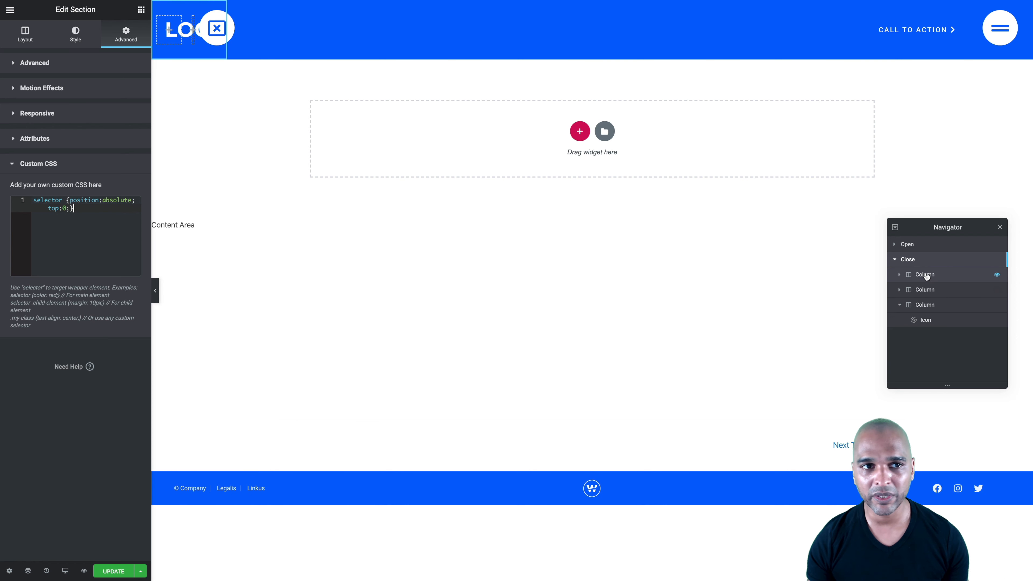
{"action": "left_click", "coordinate": [899, 275]}
{"action": "left_click", "coordinate": [899, 275]}
{"action": "left_click", "coordinate": [899, 289]}
{"action": "left_click", "coordinate": [901, 278]}
{"action": "left_click", "coordinate": [899, 276]}
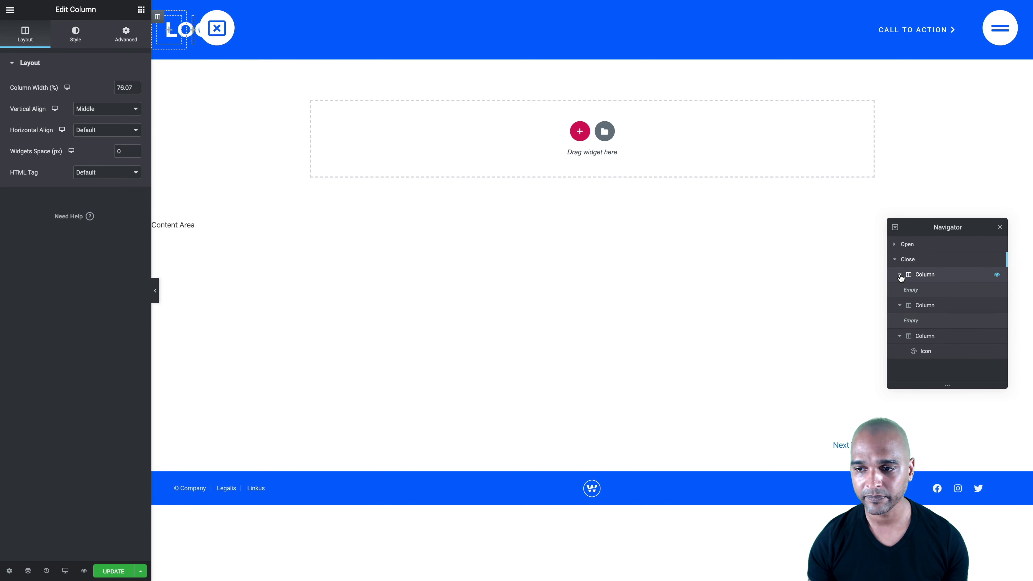
{"action": "right_click", "coordinate": [926, 276]}
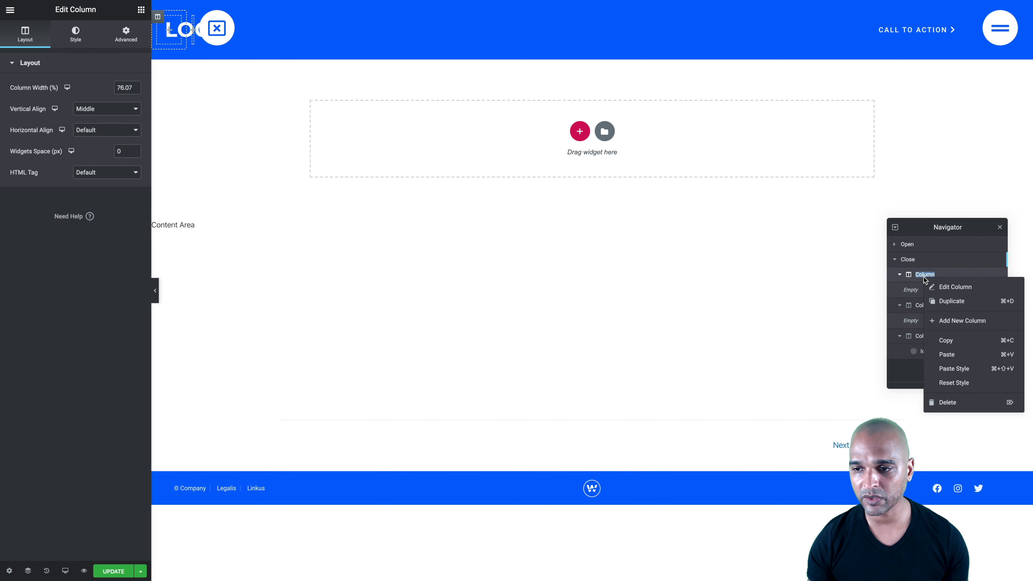
{"action": "left_click", "coordinate": [945, 402]}
{"action": "right_click", "coordinate": [923, 276]}
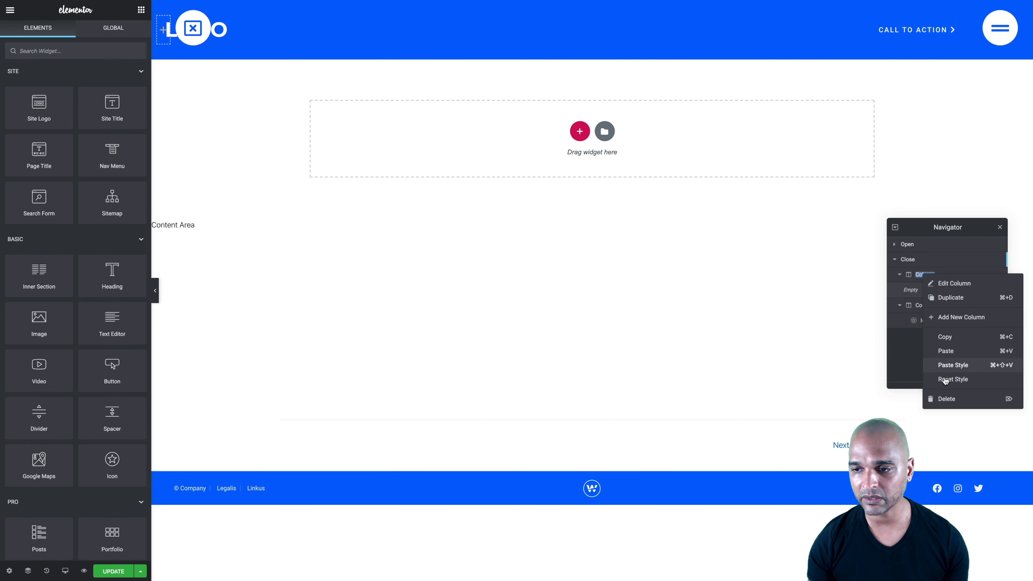
{"action": "left_click", "coordinate": [945, 398]}
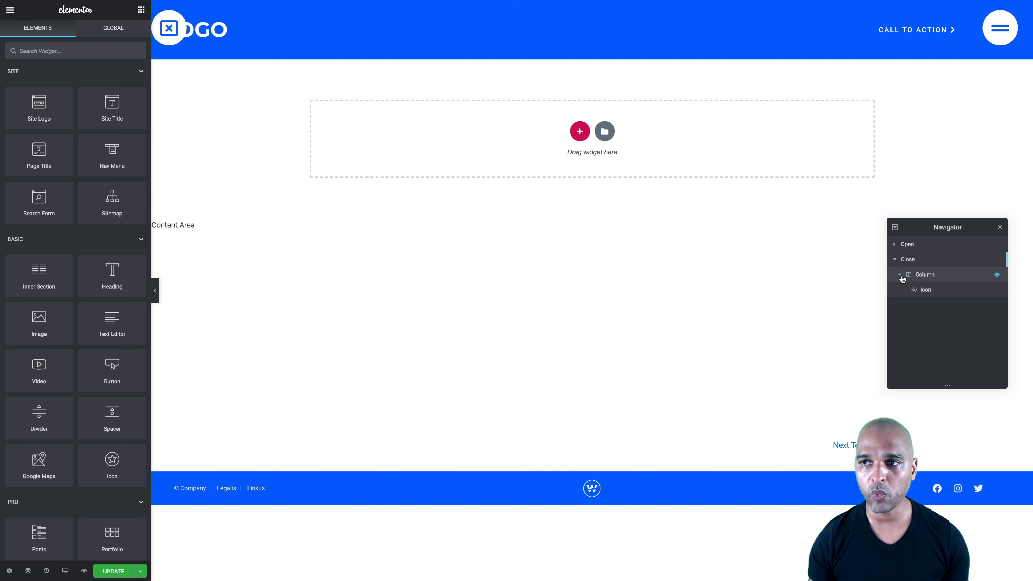
Give the icon in the Close section the CSS ID "close-btn"
{"action": "left_click", "coordinate": [925, 291]}
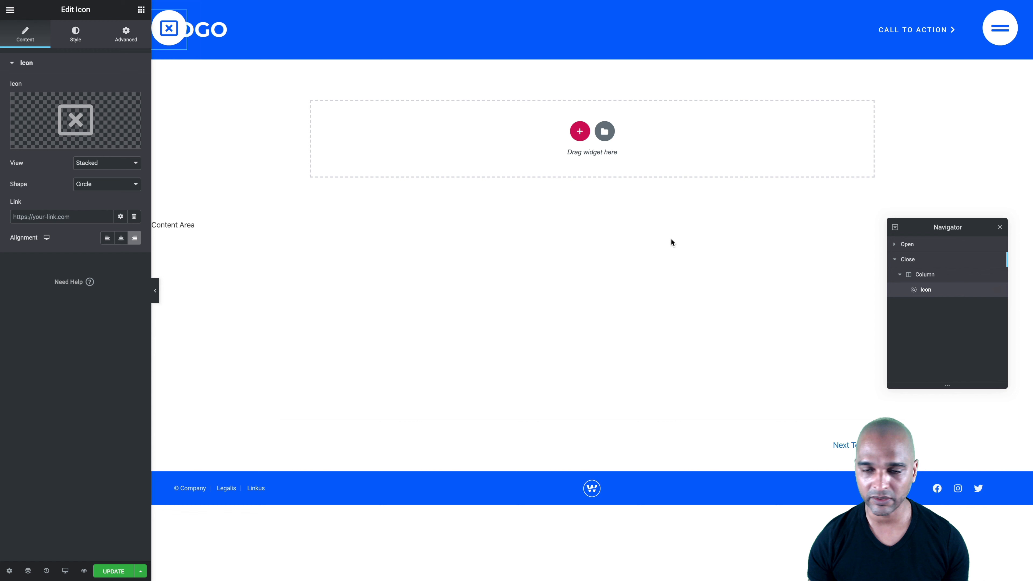
{"action": "left_click", "coordinate": [121, 43]}
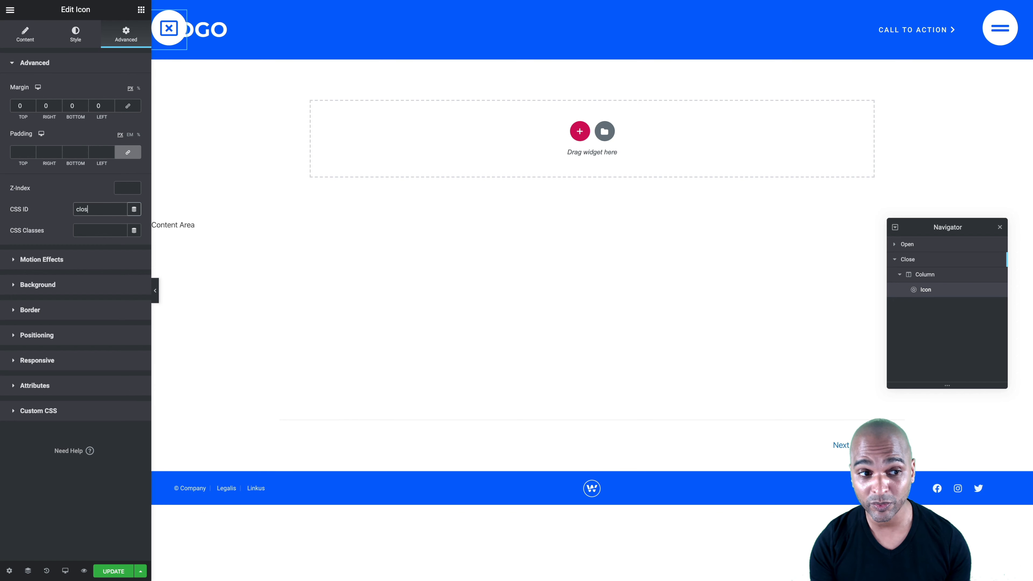
{"action": "type", "text": "n"}
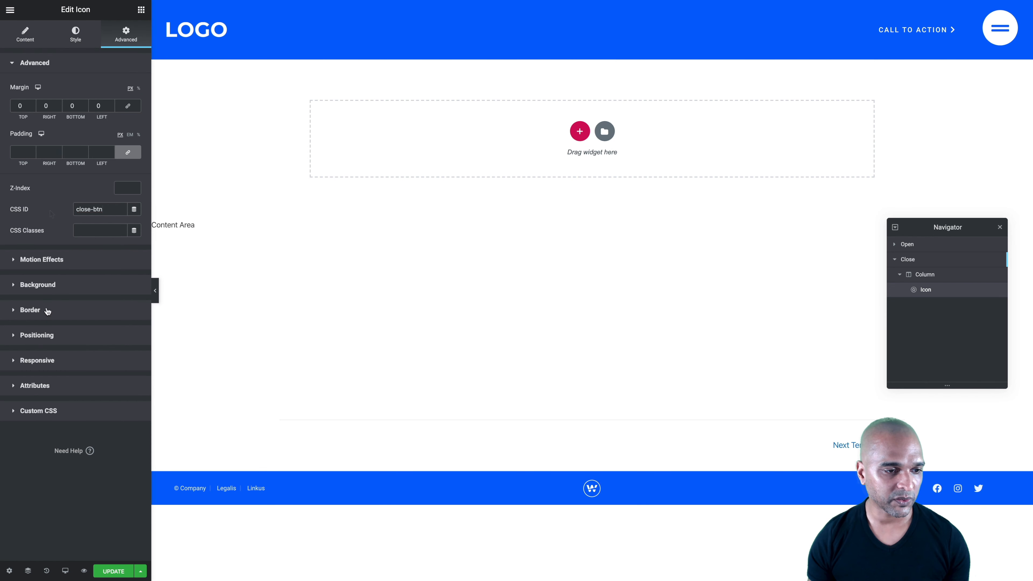
Set the close icon's position to Fixed with a horizontal offset of -30 px and vertical offset of 20 px, and update the template
{"action": "left_click", "coordinate": [37, 335]}
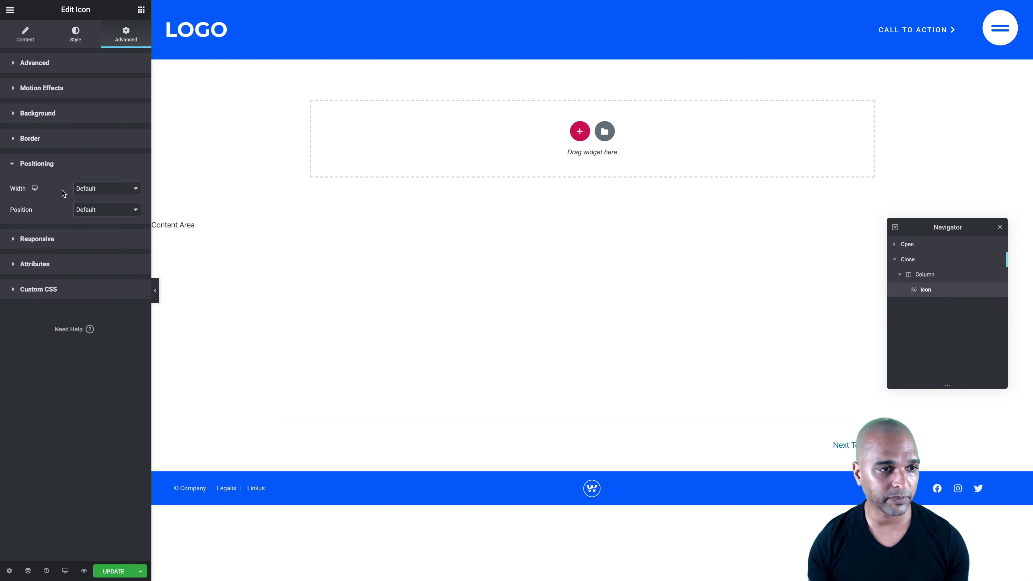
{"action": "left_click", "coordinate": [86, 191]}
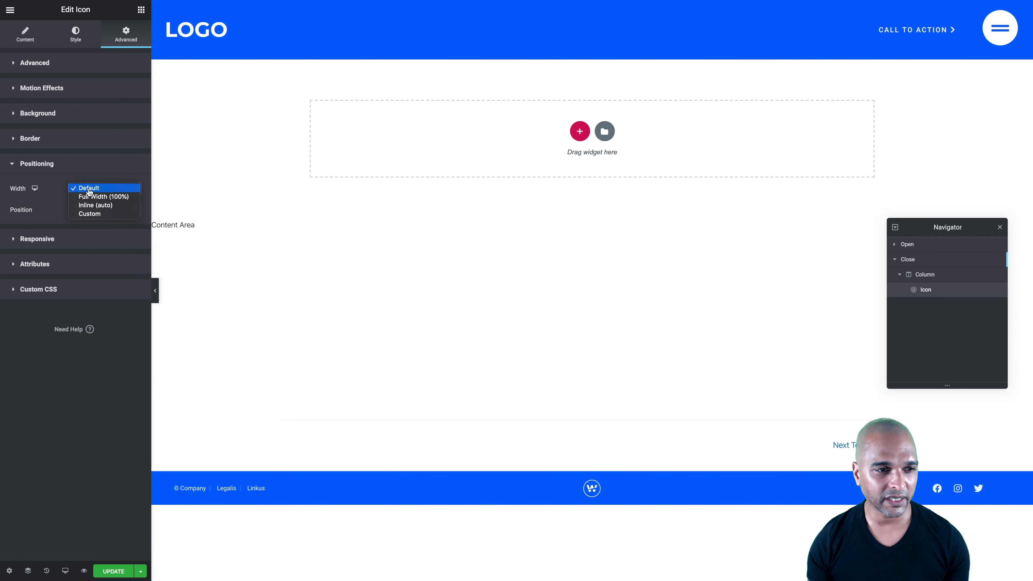
{"action": "left_click", "coordinate": [61, 186]}
{"action": "left_click", "coordinate": [86, 209]}
{"action": "left_click", "coordinate": [86, 228]}
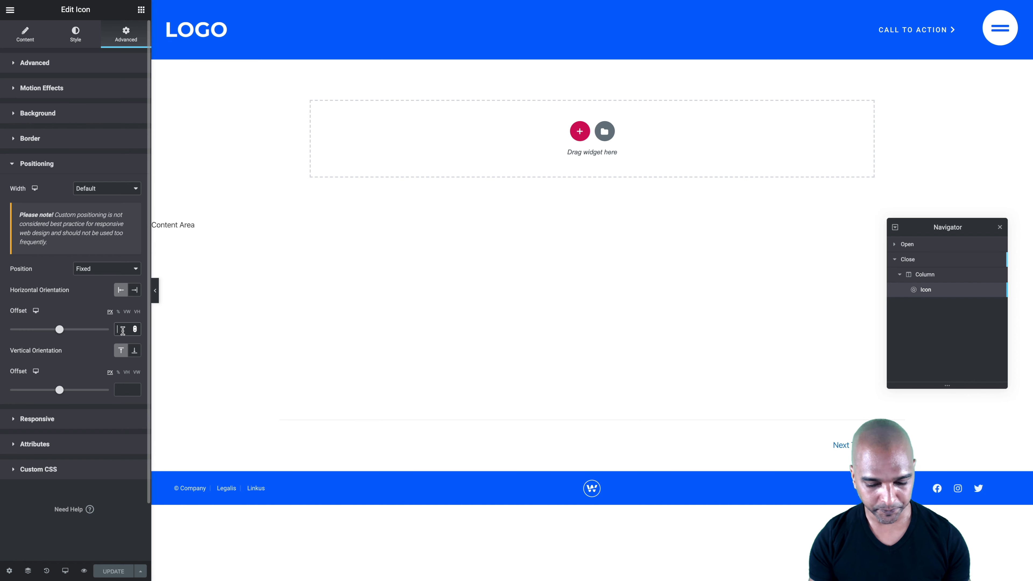
{"action": "type", "text": "-30"}
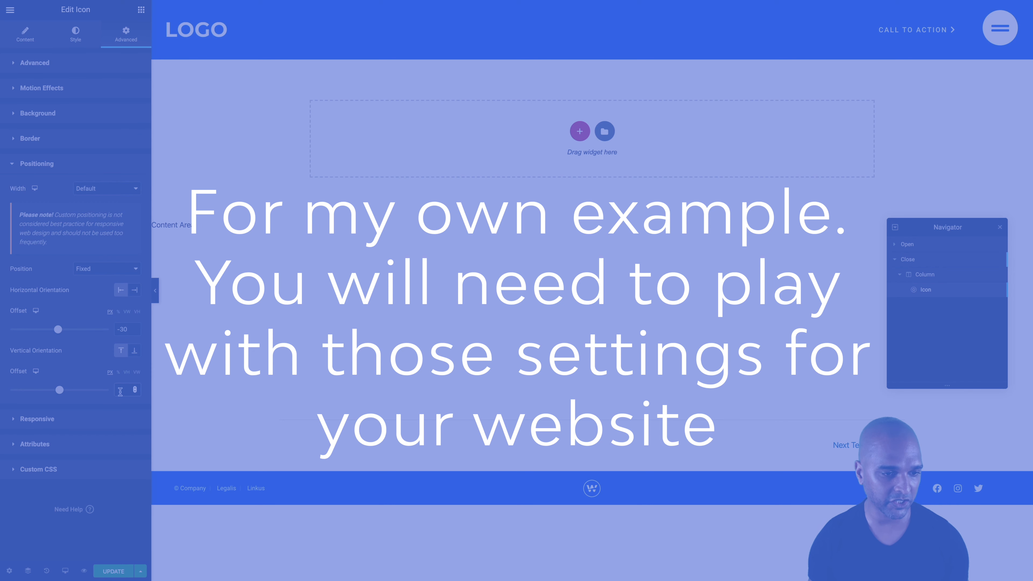
{"action": "left_click", "coordinate": [109, 571]}
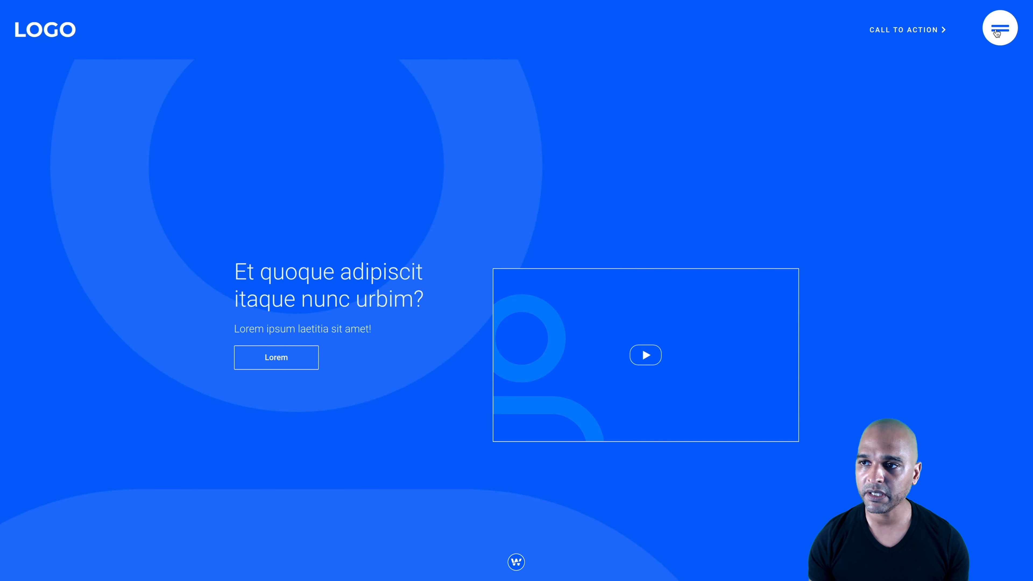
Test the menu's open and close icons on the live page, at desktop size and in the iPhone 6/7/8 device preview
{"action": "left_click", "coordinate": [997, 31]}
{"action": "key", "text": "Escape"}
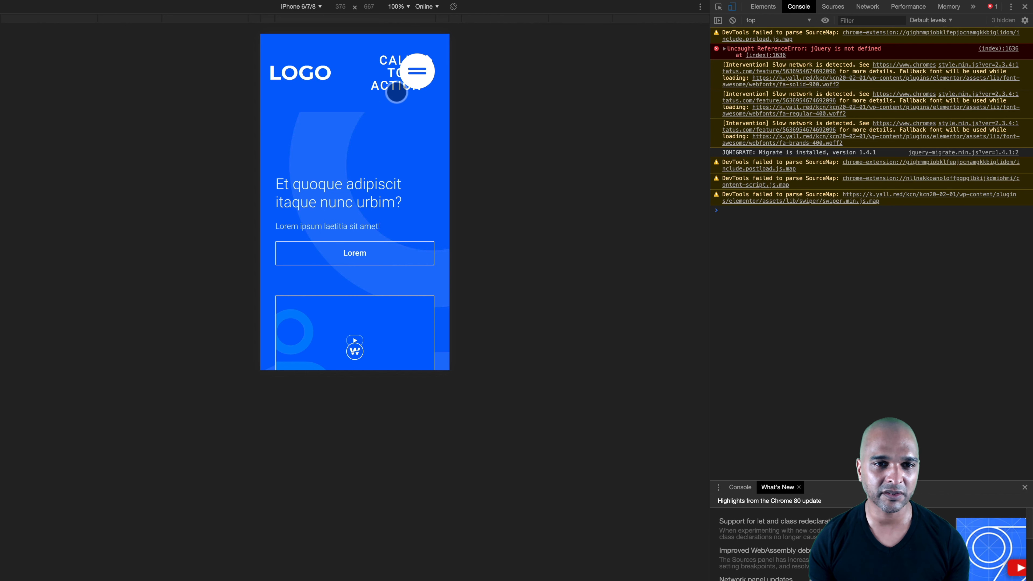
{"action": "left_click", "coordinate": [420, 73]}
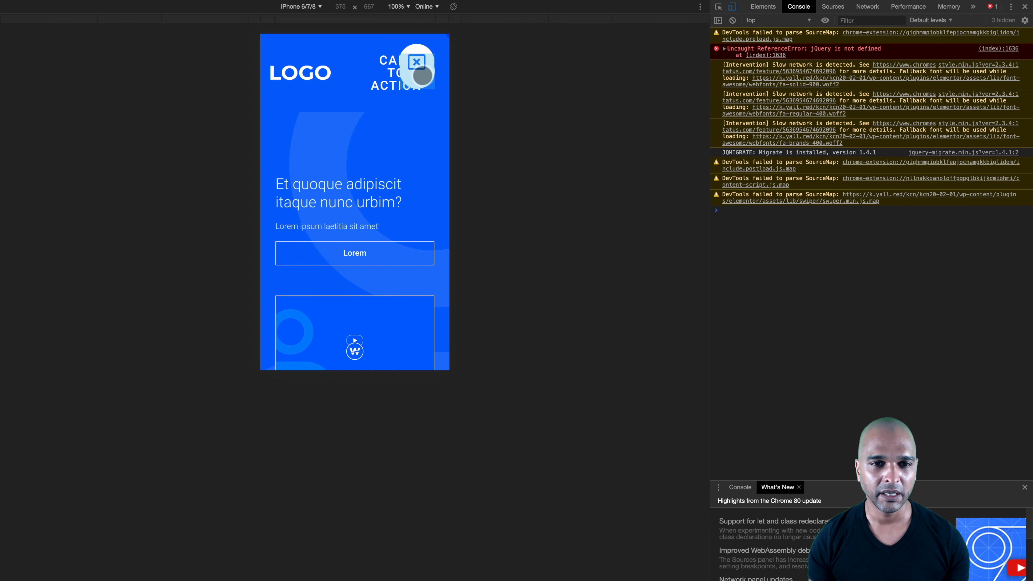
{"action": "left_click", "coordinate": [422, 70]}
{"action": "left_click", "coordinate": [418, 72]}
{"action": "left_click", "coordinate": [424, 67]}
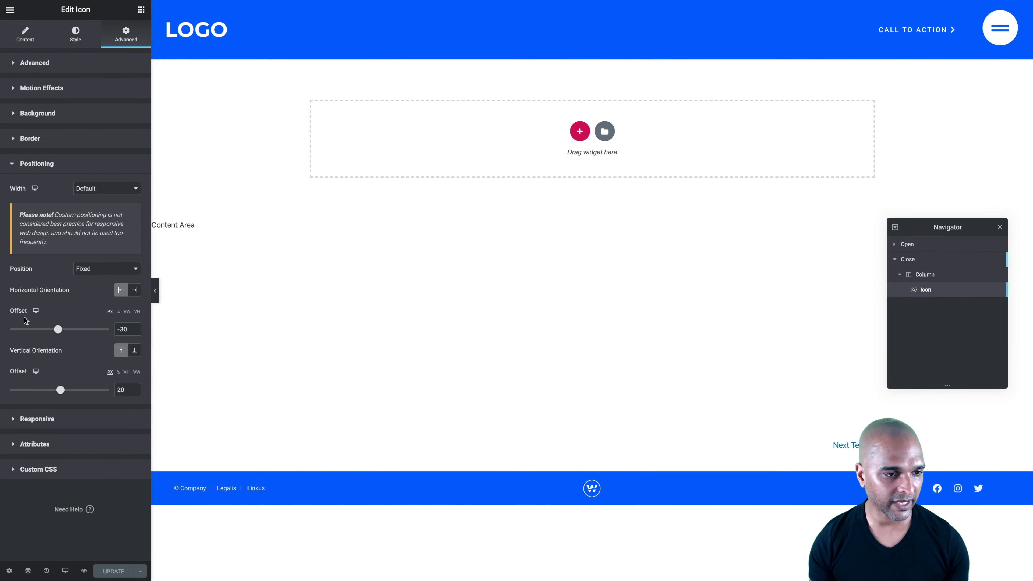
Set the close icon's mobile offsets to -30 px horizontal and 40 px vertical, and update the template
{"action": "mouse_move", "coordinate": [36, 311]}
{"action": "left_click", "coordinate": [36, 335]}
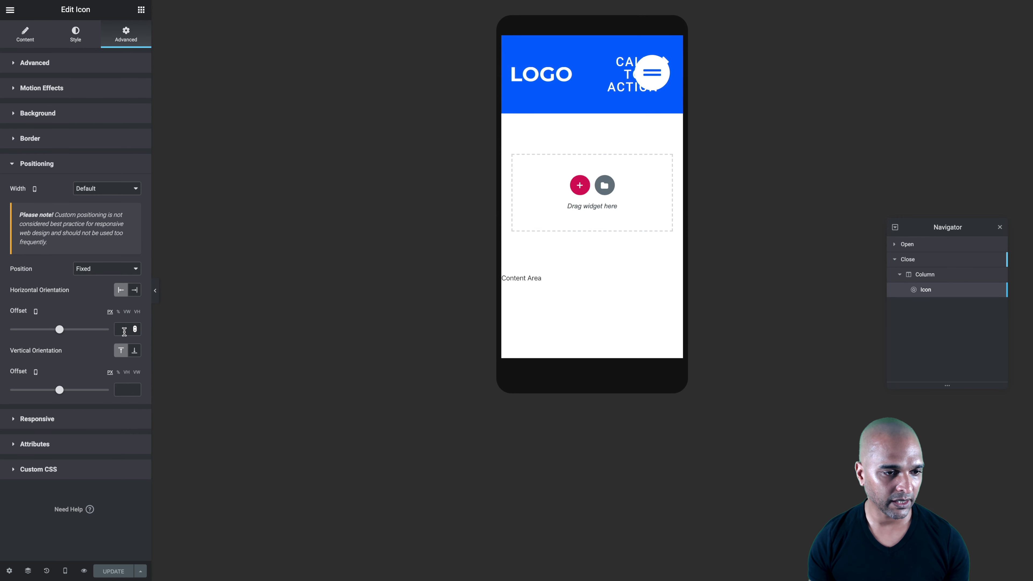
{"action": "type", "text": "-30"}
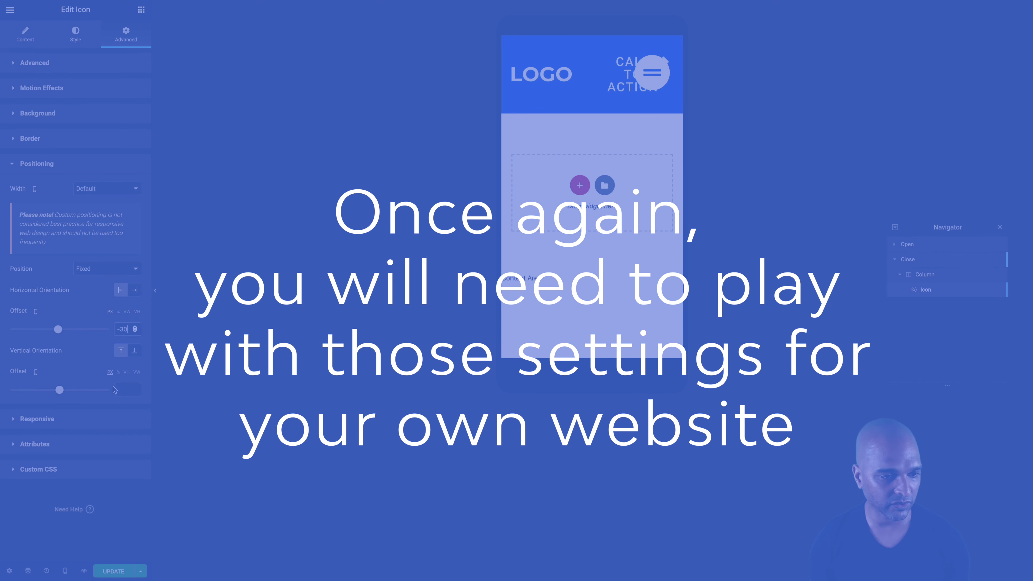
{"action": "left_click", "coordinate": [122, 389]}
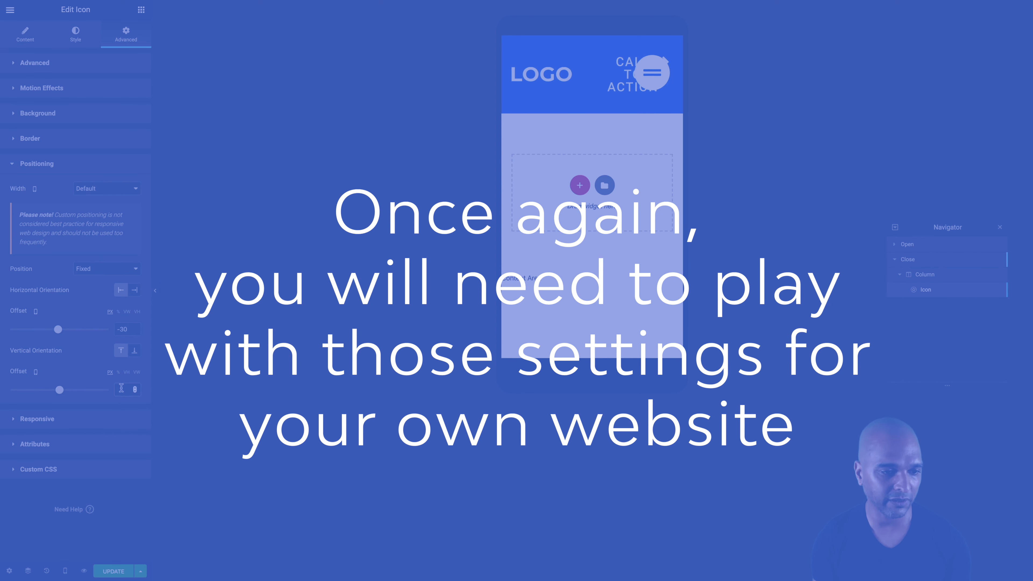
{"action": "left_click", "coordinate": [114, 571]}
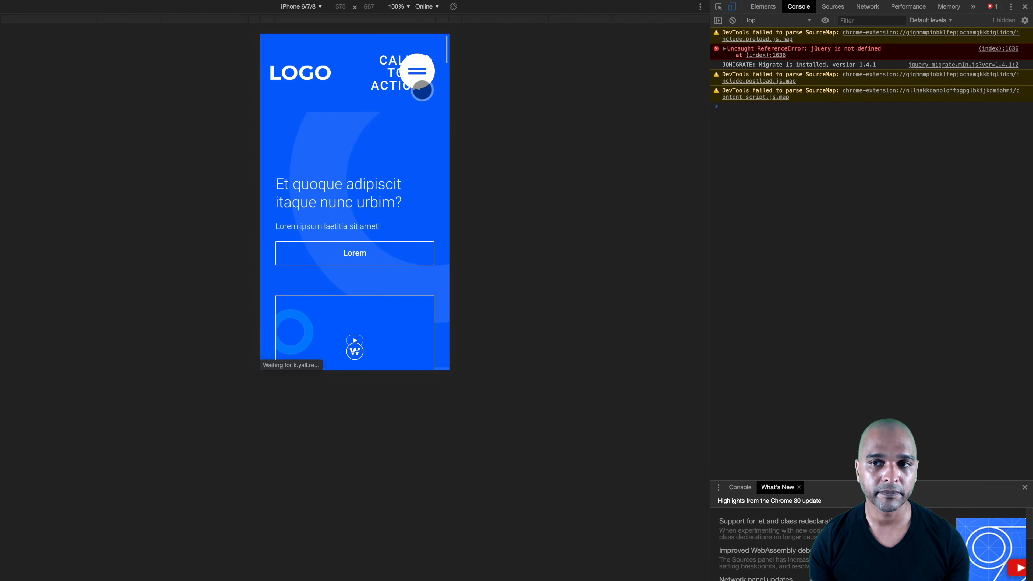
Test the menu's open and close icons repeatedly on the live page in the iPhone 6/7/8 preview
{"action": "left_click", "coordinate": [419, 83]}
{"action": "left_click", "coordinate": [419, 82]}
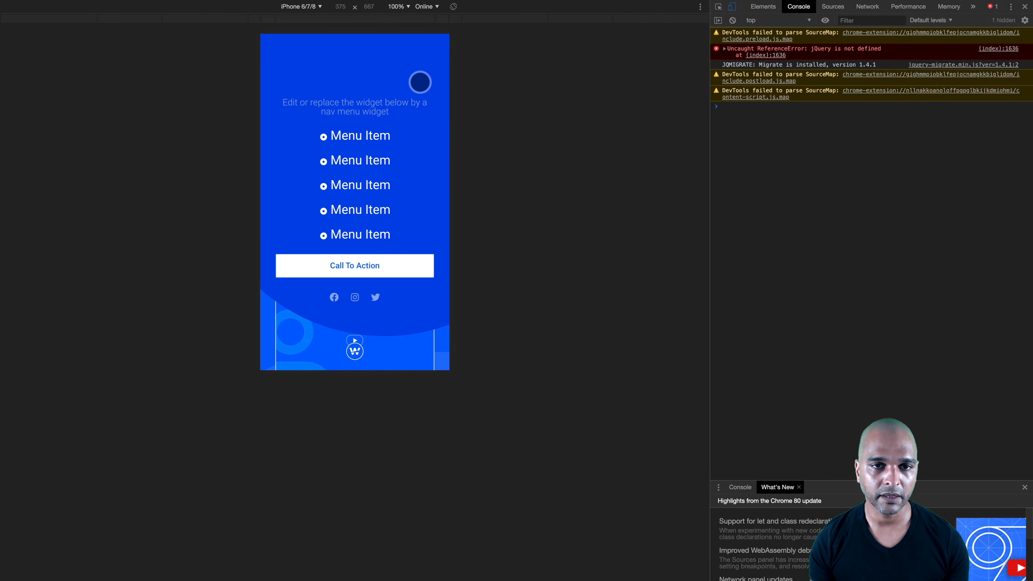
{"action": "left_click", "coordinate": [419, 82]}
{"action": "left_click", "coordinate": [419, 82]}
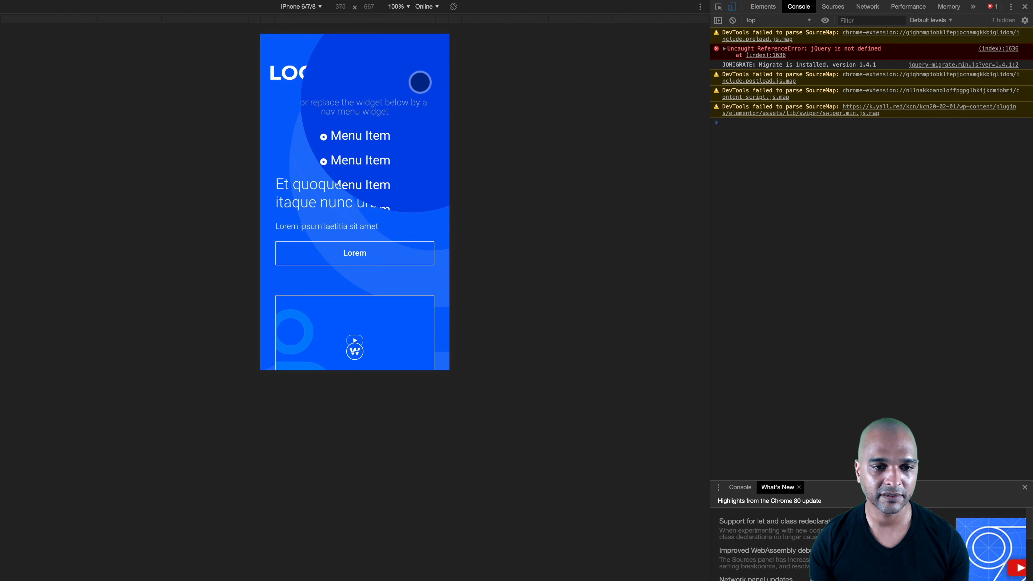
{"action": "left_click", "coordinate": [419, 83]}
{"action": "left_click", "coordinate": [420, 83]}
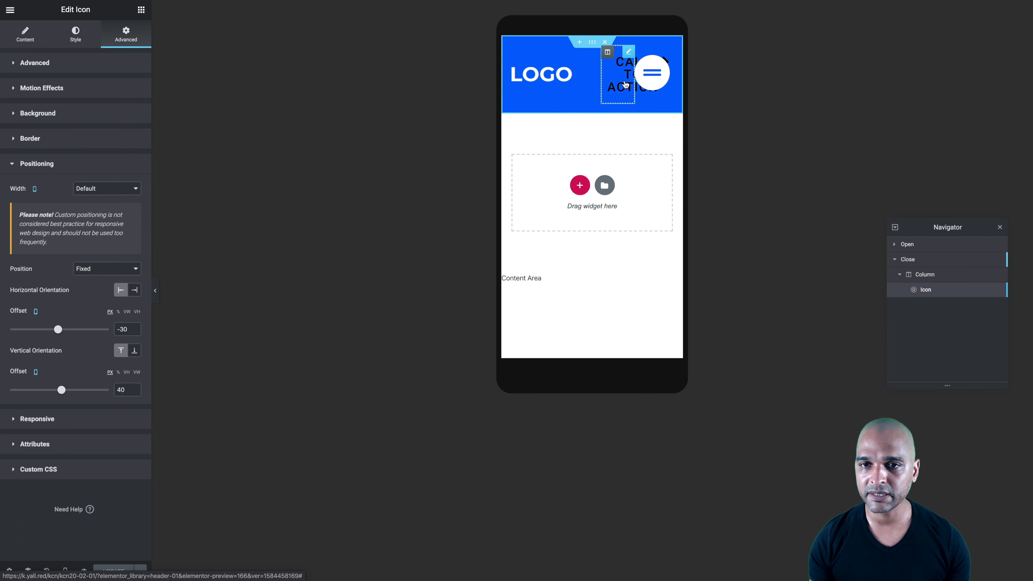
Add custom CSS to the Call To Action button hiding .elementor-button-text with display:none!important at max-width 767px, and update the template
{"action": "left_click", "coordinate": [625, 84]}
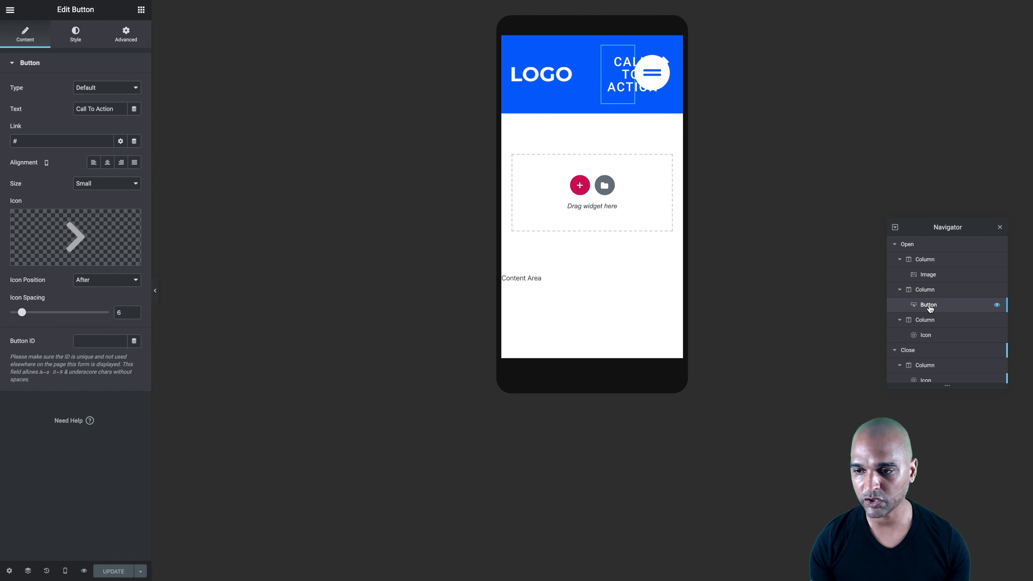
{"action": "left_click_drag", "start_coordinate": [923, 222], "coordinate": [840, 172]}
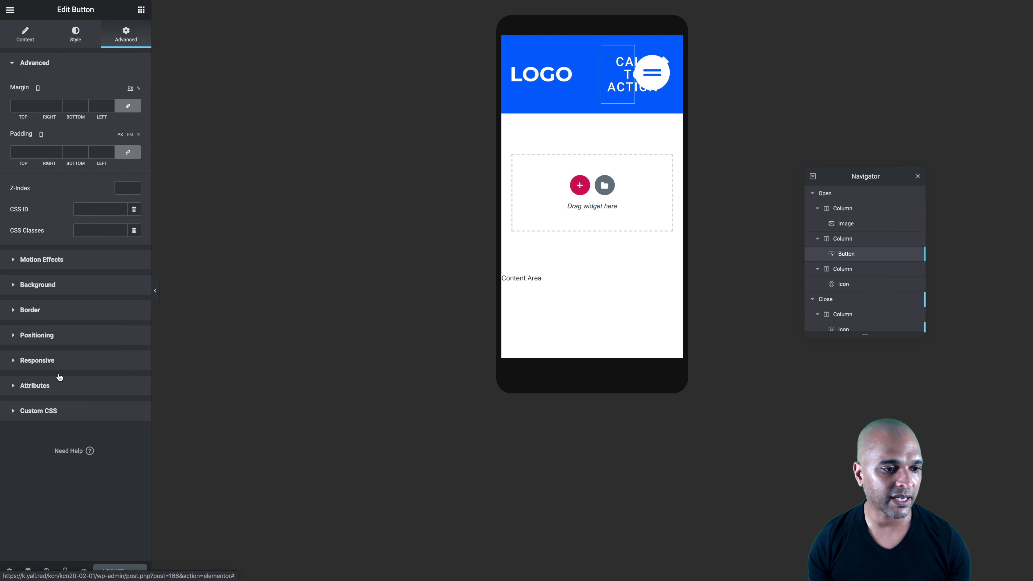
{"action": "left_click", "coordinate": [43, 411]}
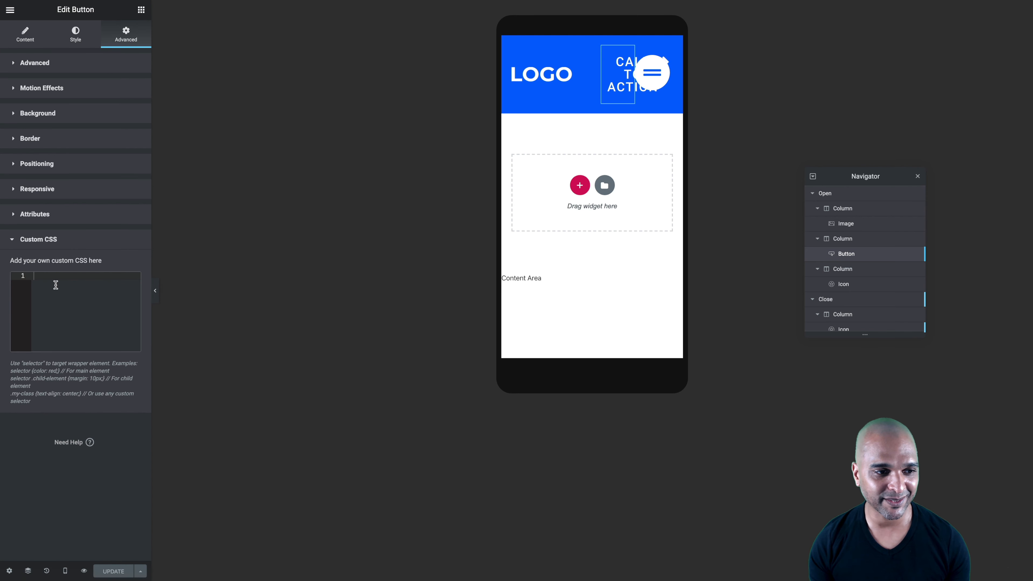
{"action": "type", "text": "@media (max-width: 767px) { selector .elementor-button-text { display:none!important     ;} }"}
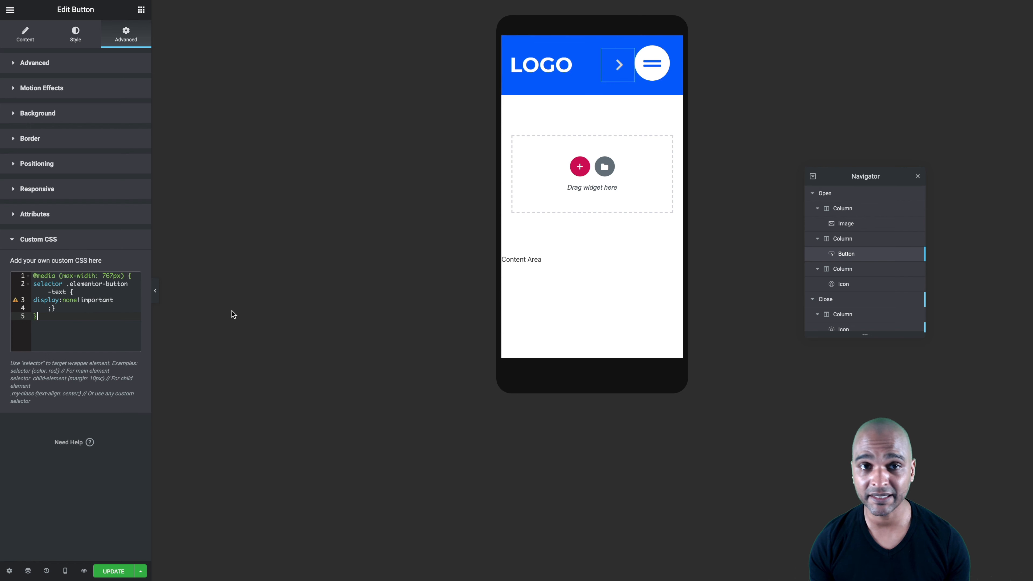
{"action": "left_click", "coordinate": [108, 569]}
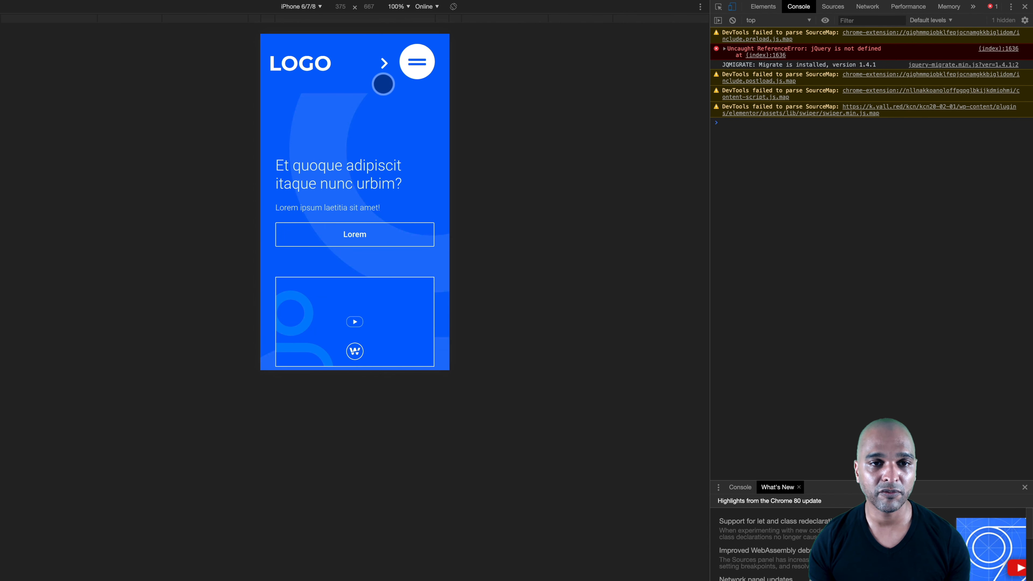
Check the header with the shortened button and its menu in the iPhone 6/7/8 preview, and view the page at desktop size
{"action": "left_click", "coordinate": [417, 64]}
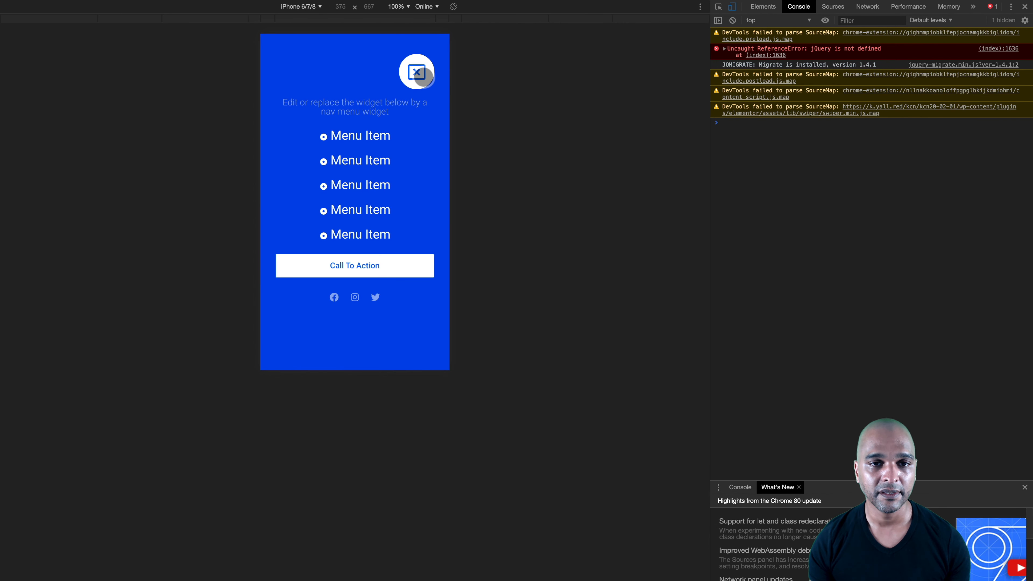
{"action": "left_click", "coordinate": [423, 76]}
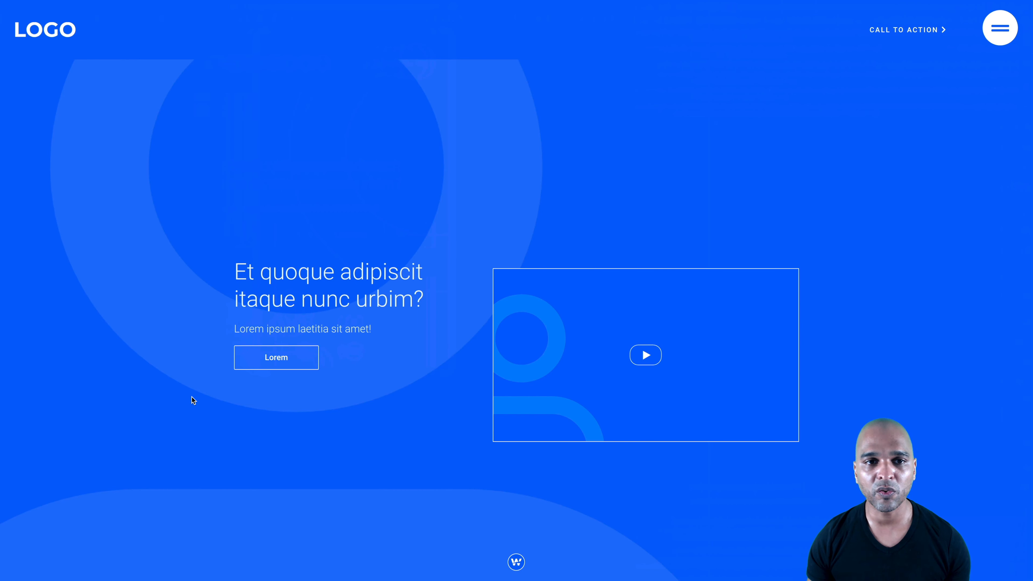
{"action": "scroll", "coordinate": [192, 395], "scroll_direction": "down", "scroll_amount": 2}
{"action": "scroll", "coordinate": [193, 395], "scroll_direction": "up", "scroll_amount": 2}
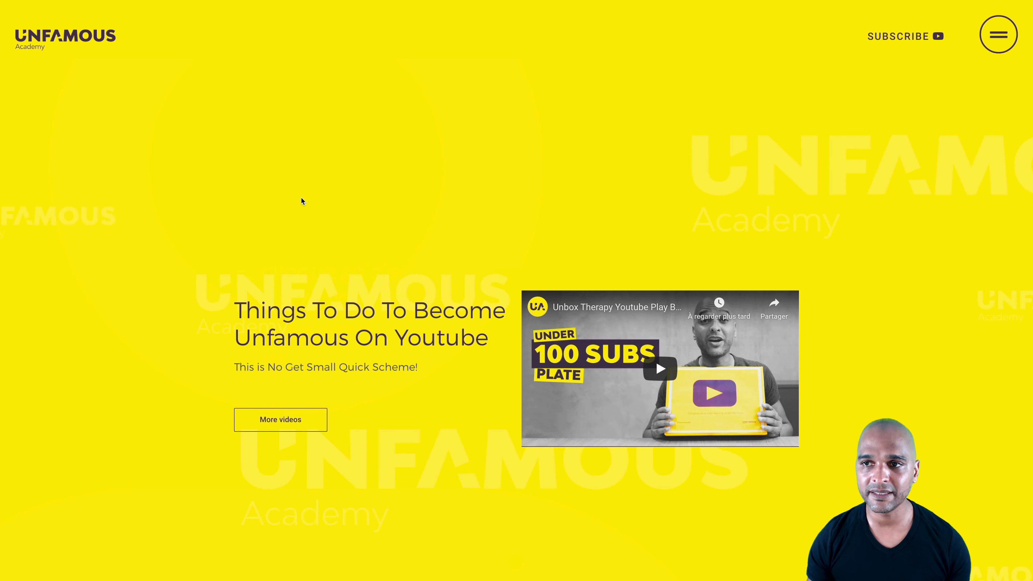
Examine the Unfamous Academy example site's header and navigation popup at desktop size and in the iPhone 6/7/8 preview
{"action": "scroll", "coordinate": [234, 222], "scroll_direction": "down", "scroll_amount": 3}
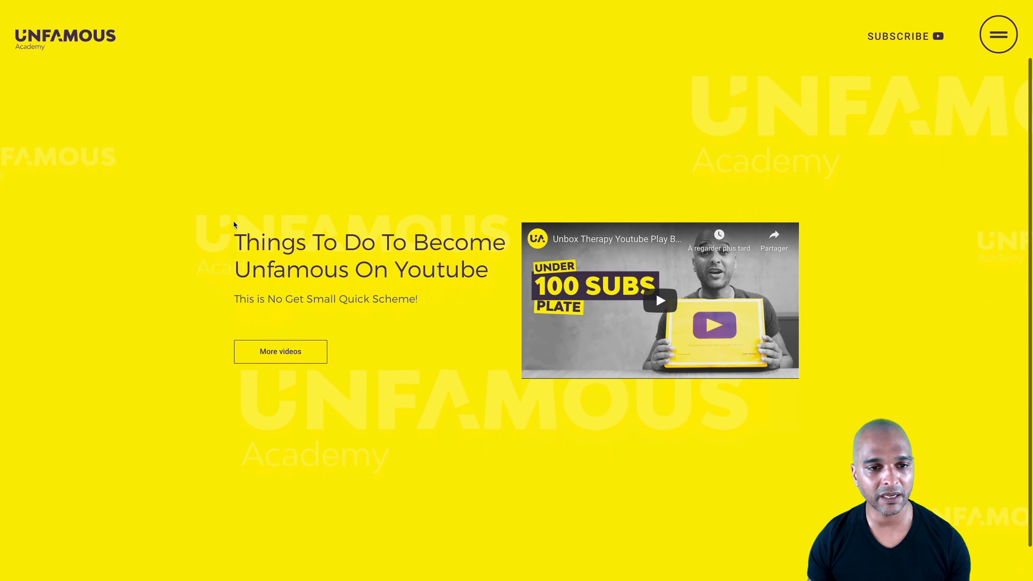
{"action": "scroll", "coordinate": [233, 221], "scroll_direction": "up", "scroll_amount": 3}
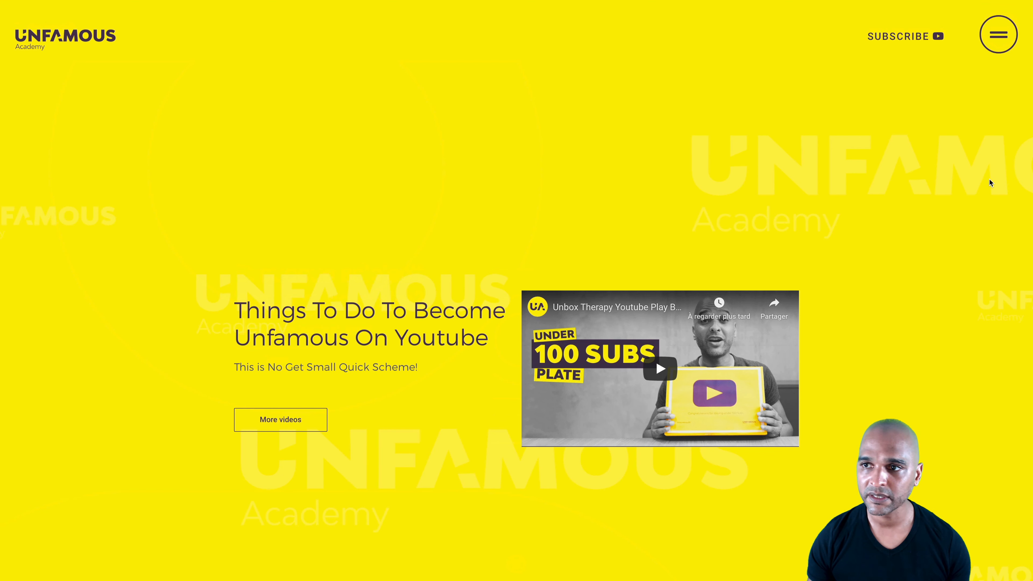
{"action": "left_click", "coordinate": [1000, 37]}
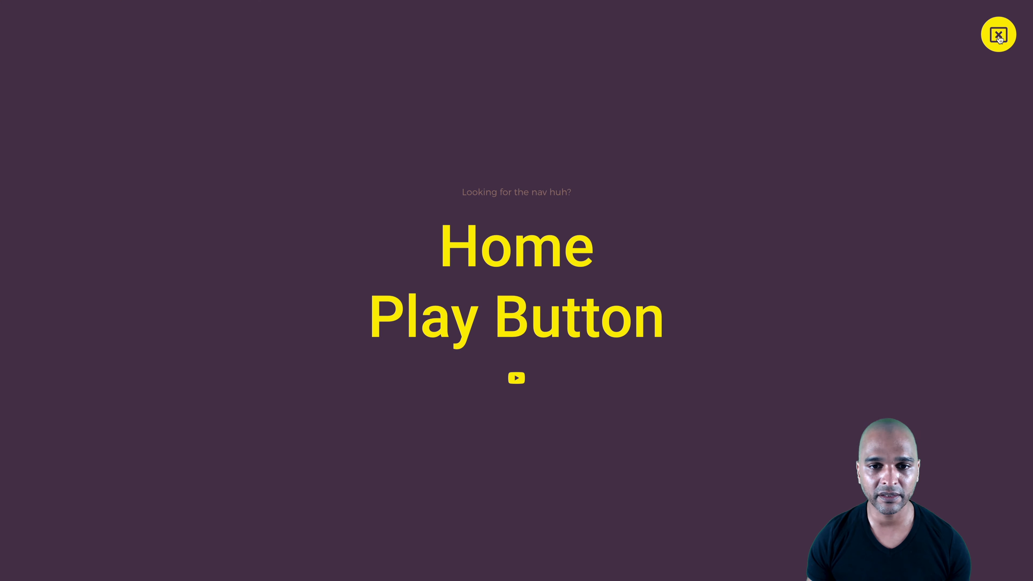
{"action": "left_click", "coordinate": [999, 35]}
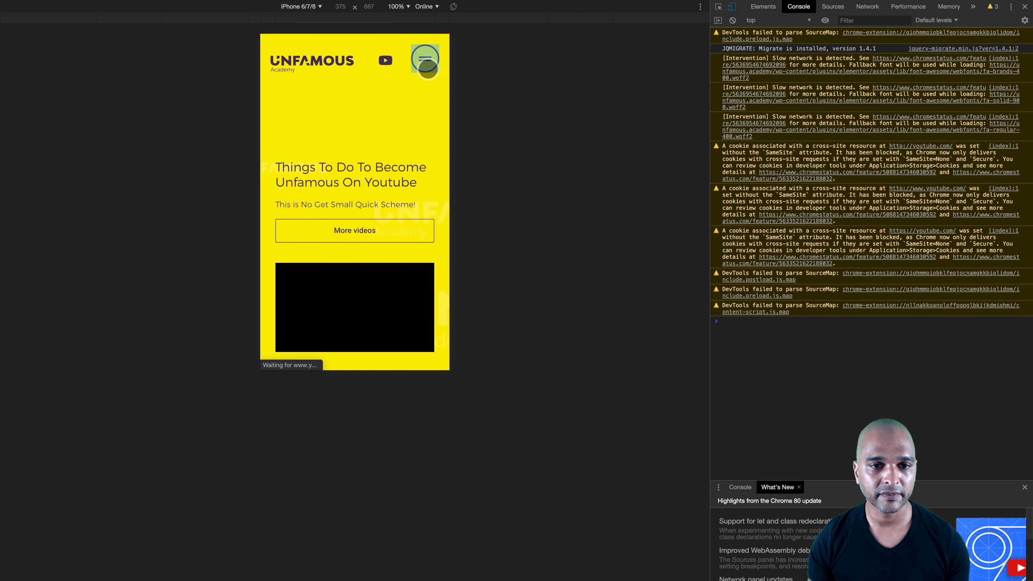
{"action": "left_click", "coordinate": [427, 68]}
{"action": "left_click", "coordinate": [427, 70]}
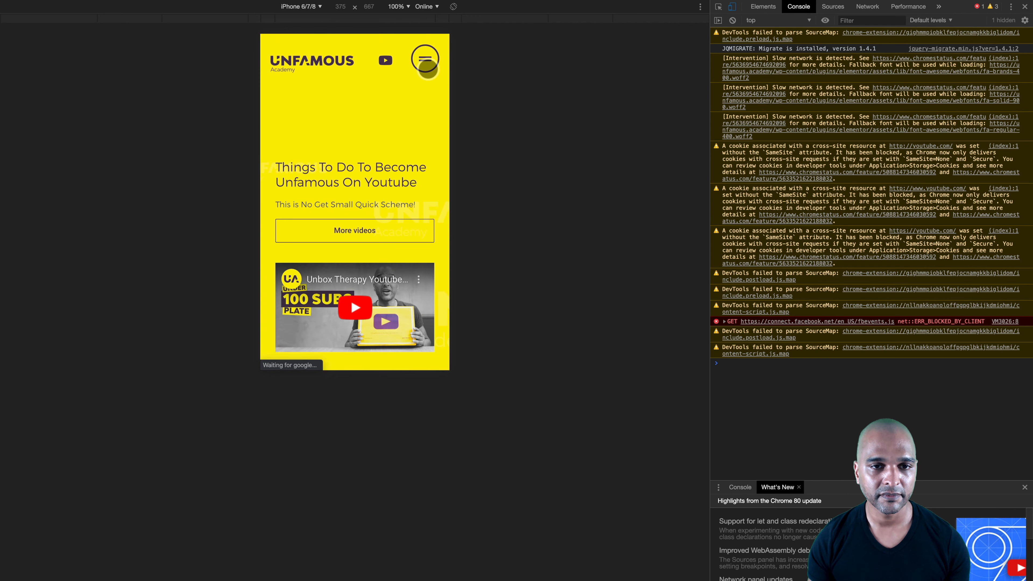
{"action": "left_click", "coordinate": [426, 69]}
{"action": "left_click", "coordinate": [427, 69]}
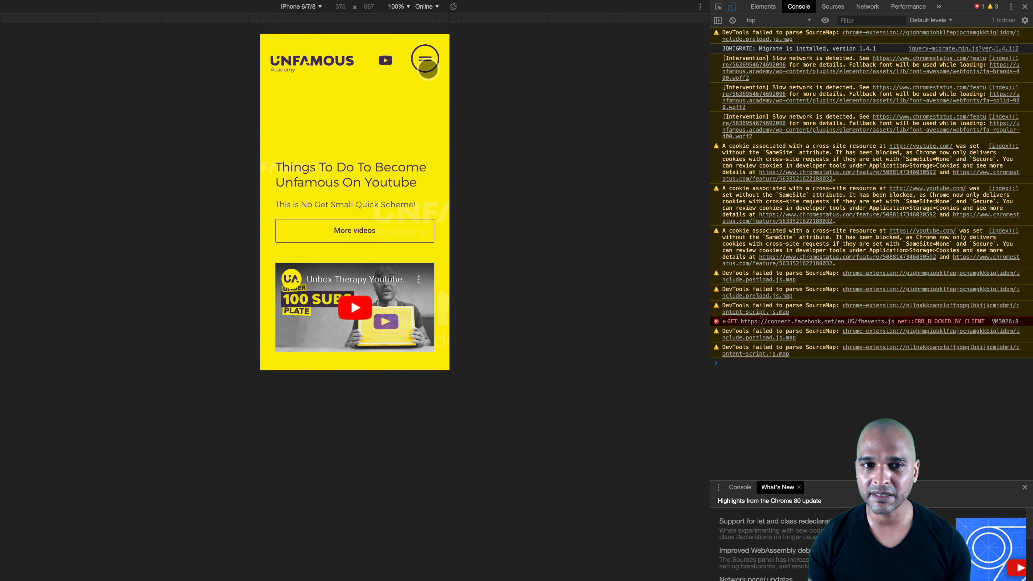
{"action": "key", "text": "alt+super+i"}
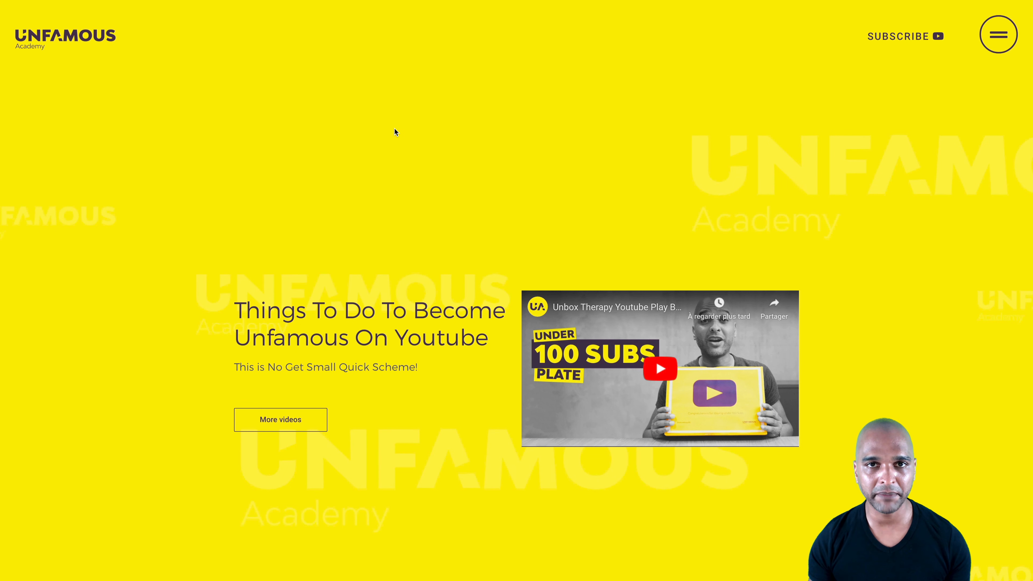